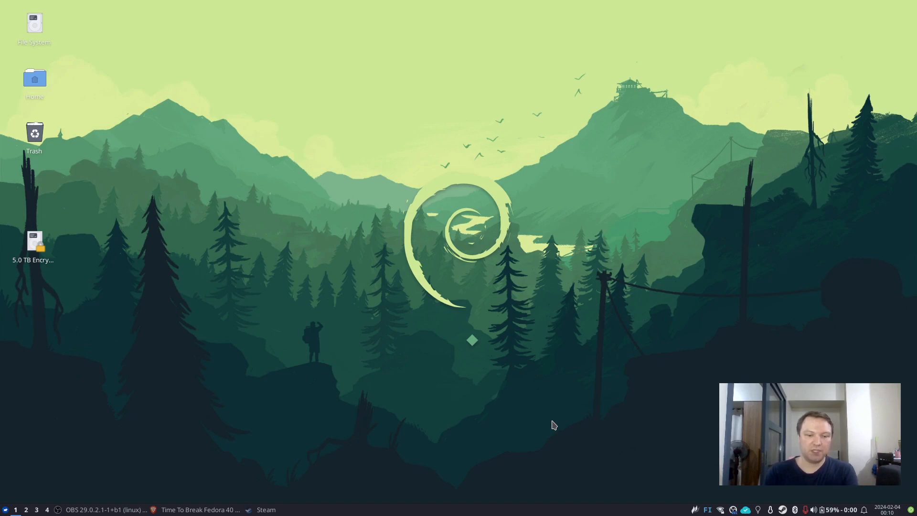
- Launch HandBrake and move its window toward the middle of the desktop
key("super+d")
type("hand")
key("Return")
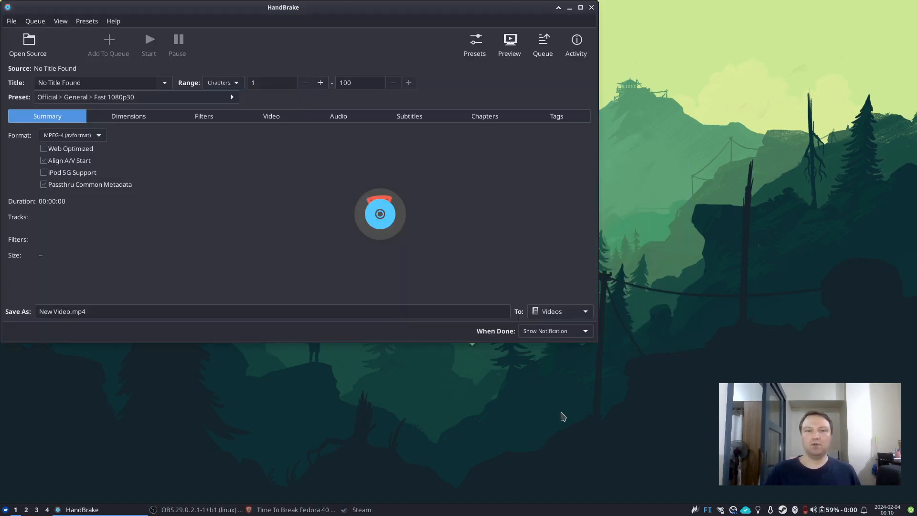
left_click_drag(370, 4, 497, 91)
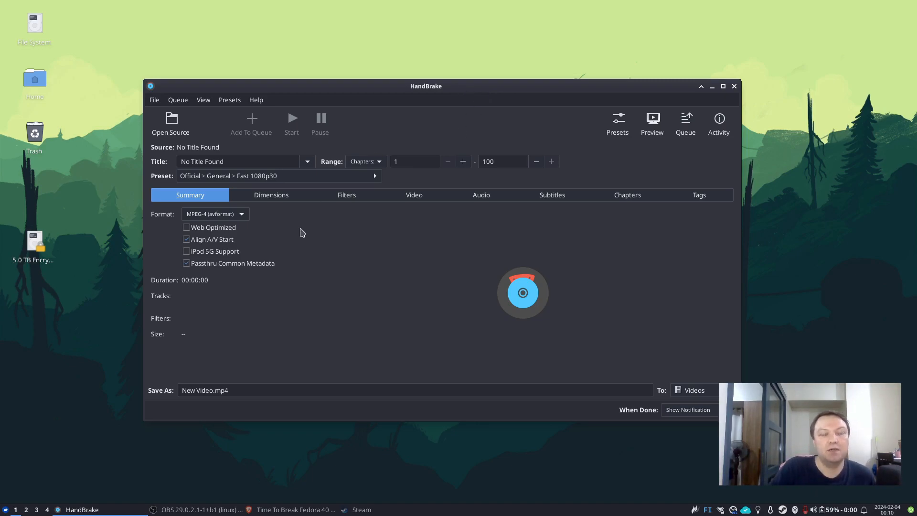
mouse_move(333, 82)
left_mouse_down()
mouse_move(354, 83)
mouse_move(345, 83)
left_mouse_up()
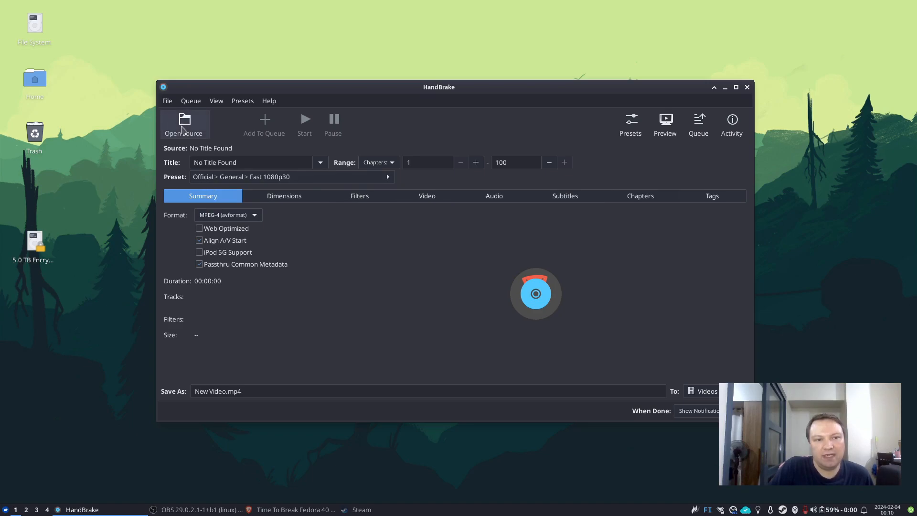
- Load terminator2x-master-uly0-50p.avi from the valmiit folder as the source video
left_click(183, 125)
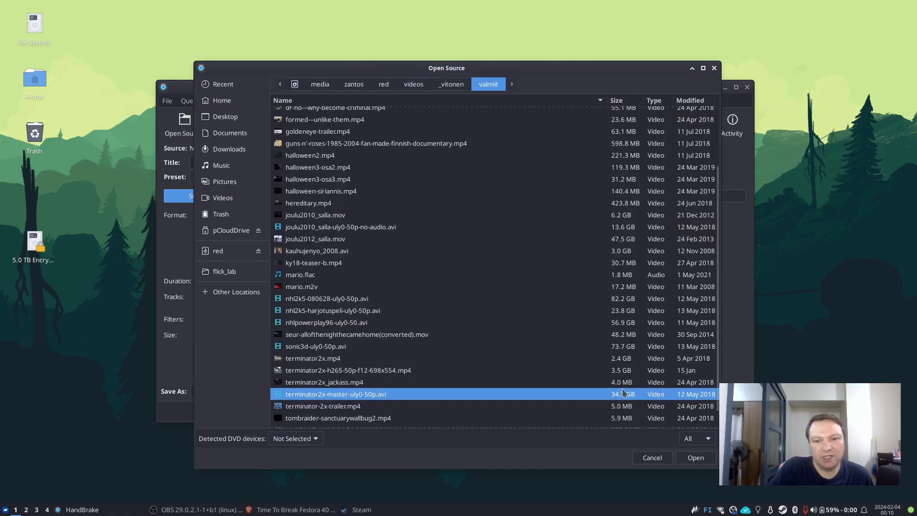
scroll(531, 329, "down", 1)
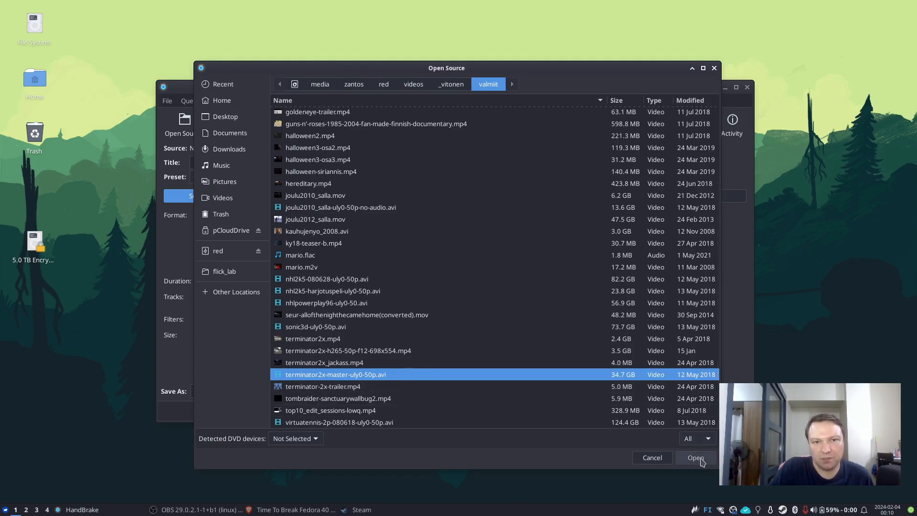
left_click(696, 458)
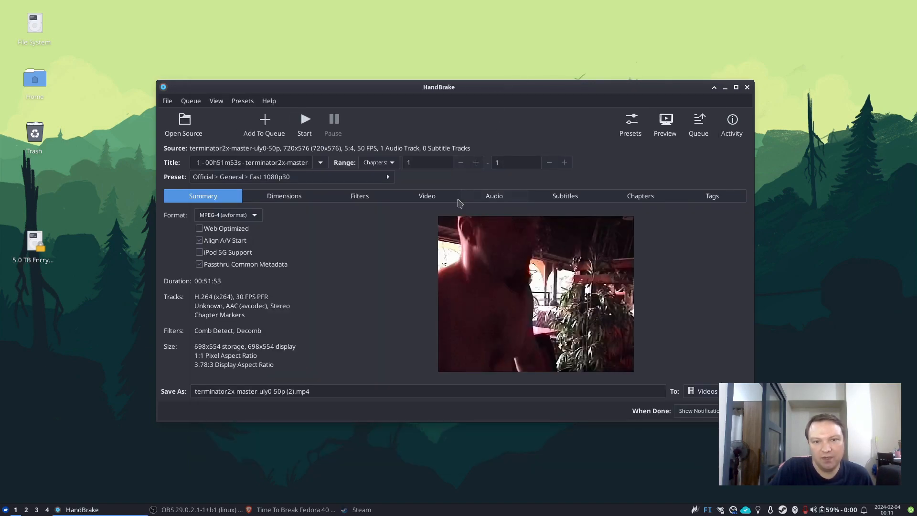
mouse_move(501, 92)
left_mouse_down()
mouse_move(487, 94)
mouse_move(509, 106)
left_mouse_up()
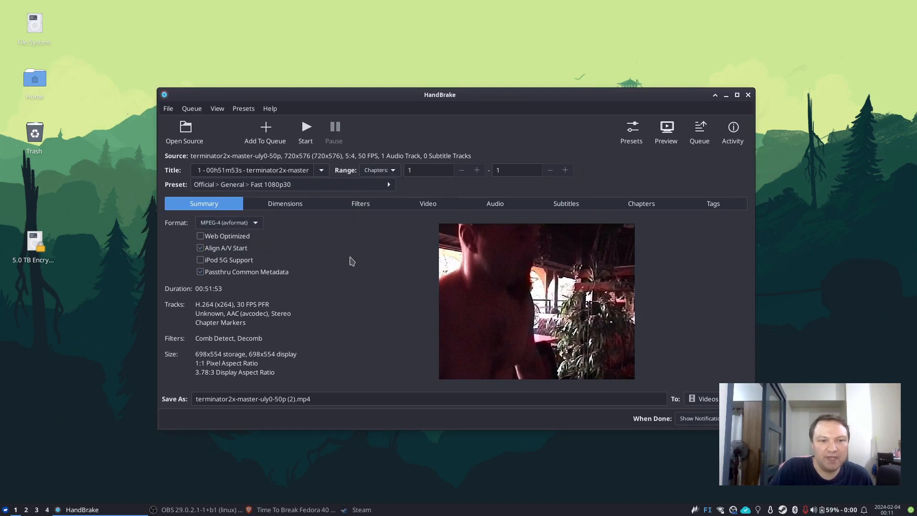
- Set the output container format to Matroska (avformat)
left_click(257, 223)
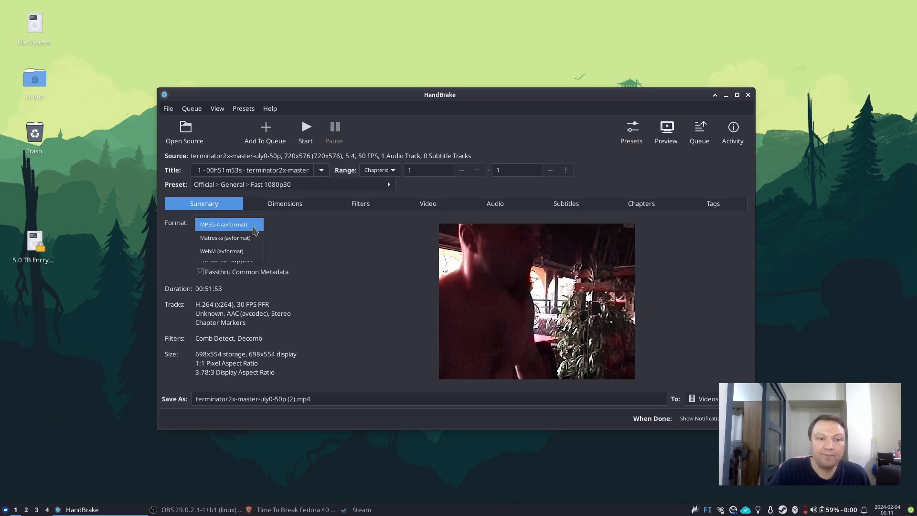
left_click(253, 227)
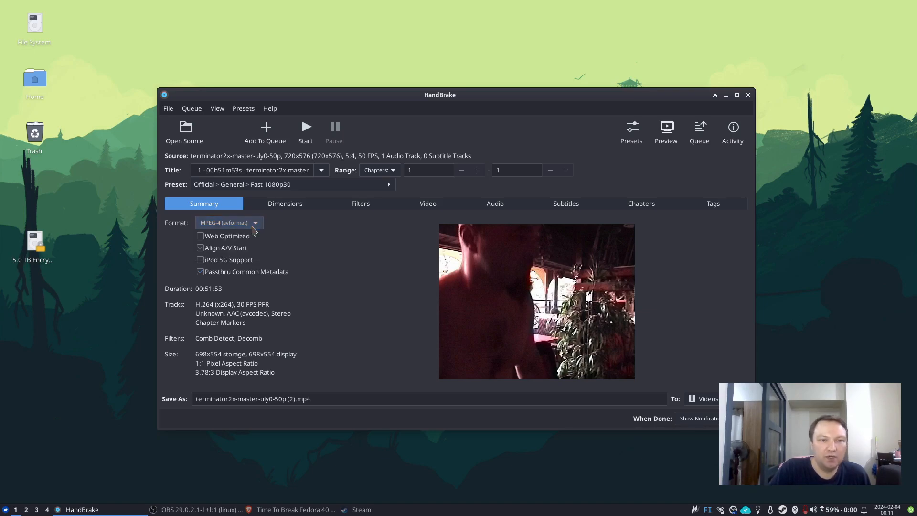
left_click(247, 220)
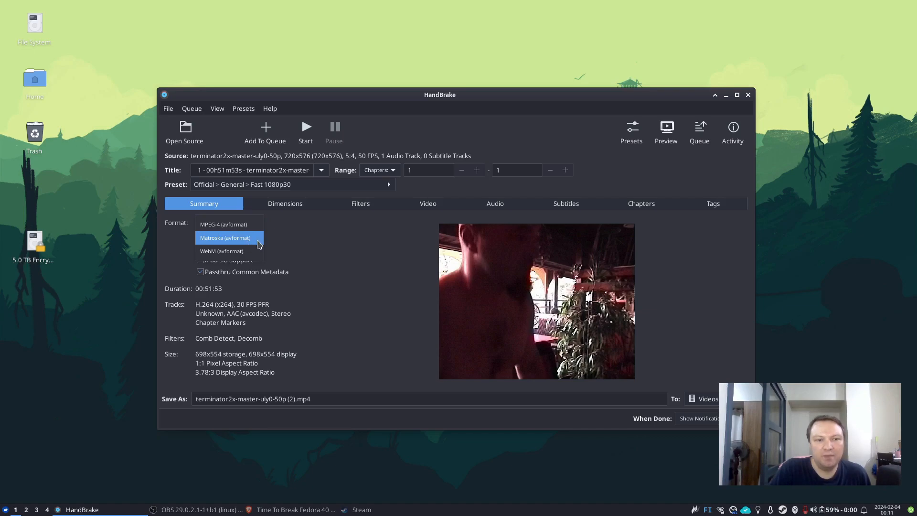
left_click(259, 245)
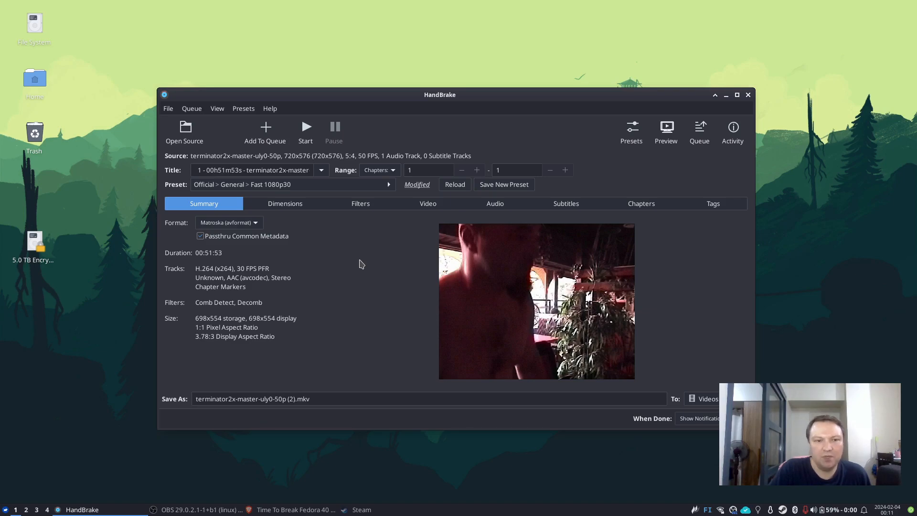
left_click(241, 225)
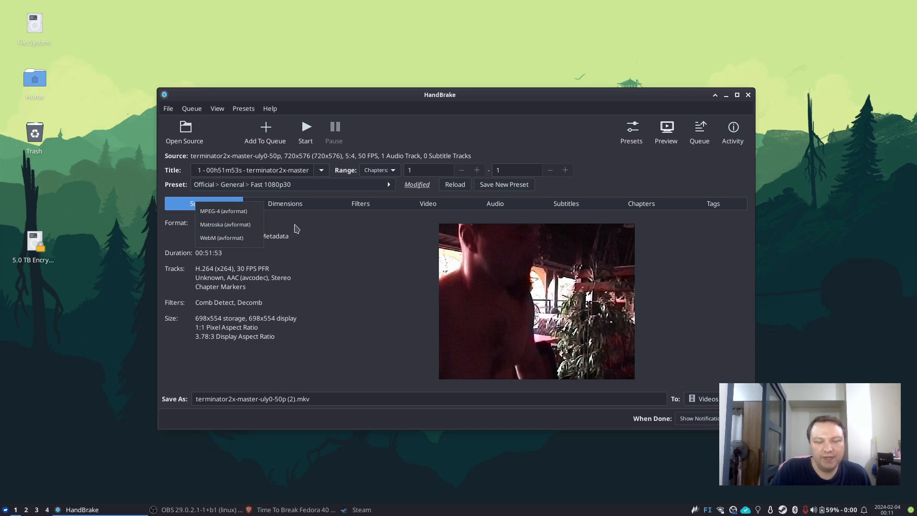
left_click(296, 229)
left_click_drag(539, 104, 554, 121)
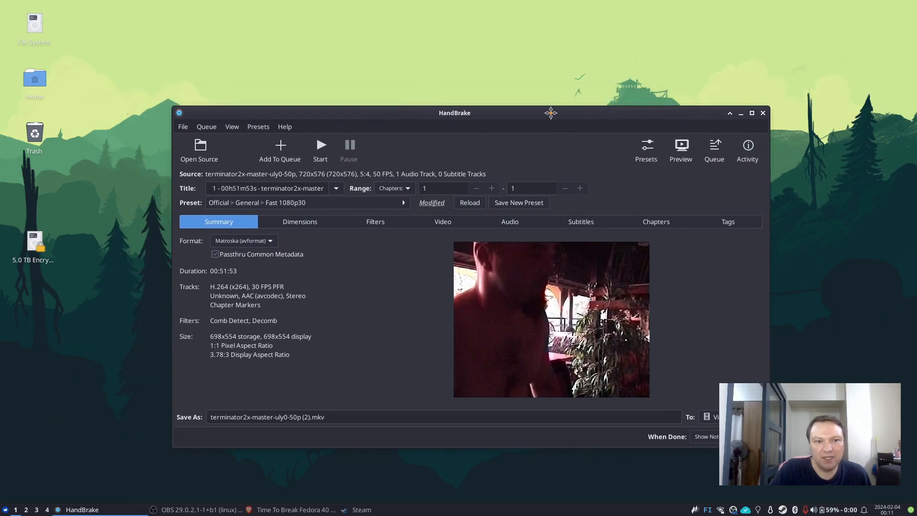
- Switch the output container format to MPEG-4 (avformat) and back to Matroska (avformat)
left_click(262, 243)
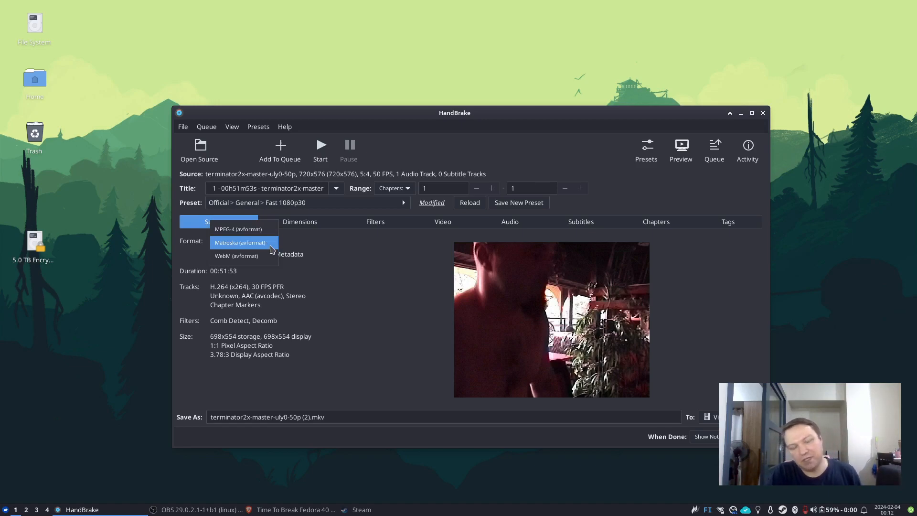
left_click(268, 234)
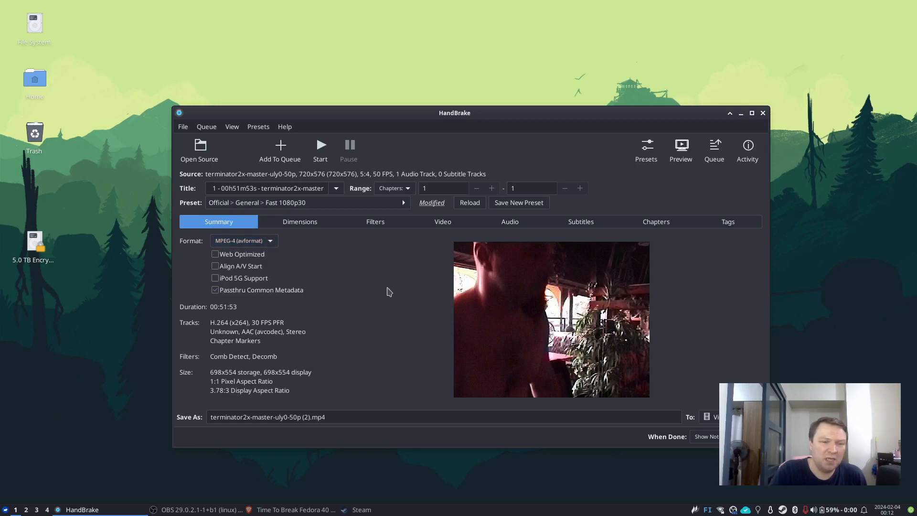
left_click_drag(423, 113, 413, 101)
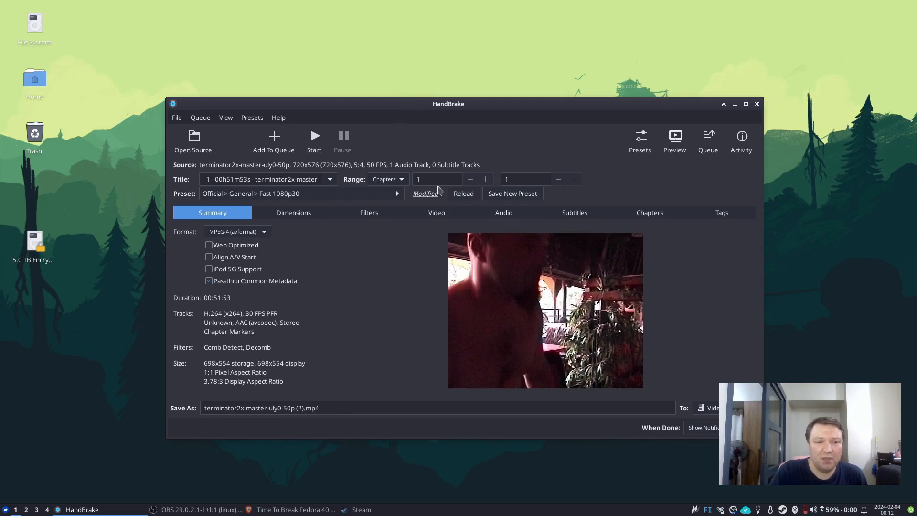
left_click(269, 235)
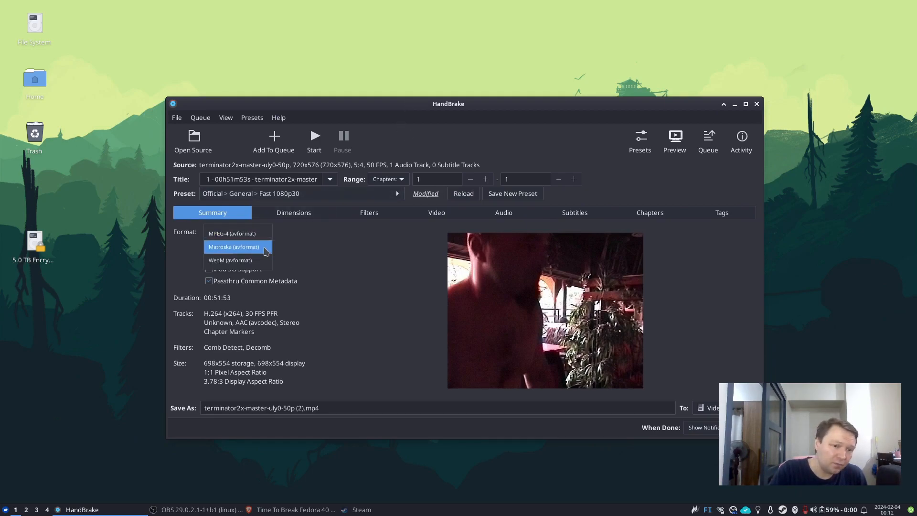
left_click(266, 252)
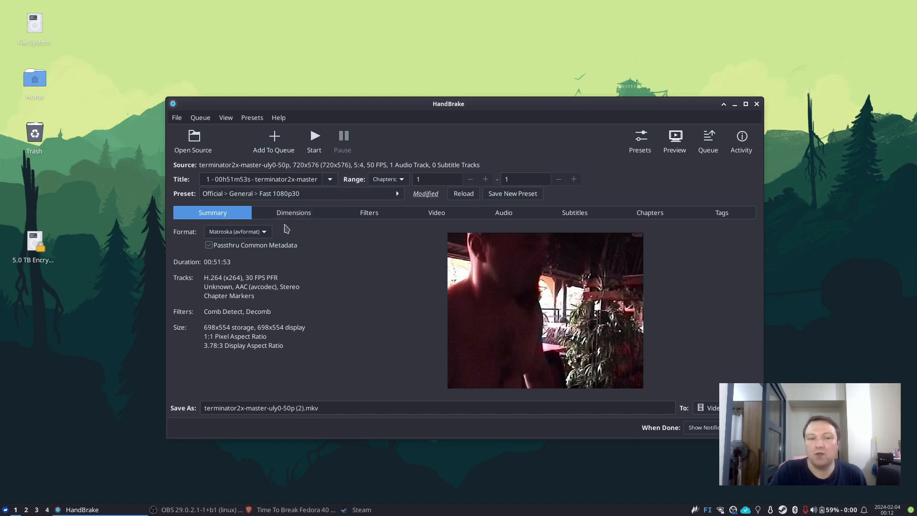
- Set the output format to MPEG-4 (avformat) and enable the Web Optimized and Align A/V Start options
left_click(259, 237)
left_click(248, 222)
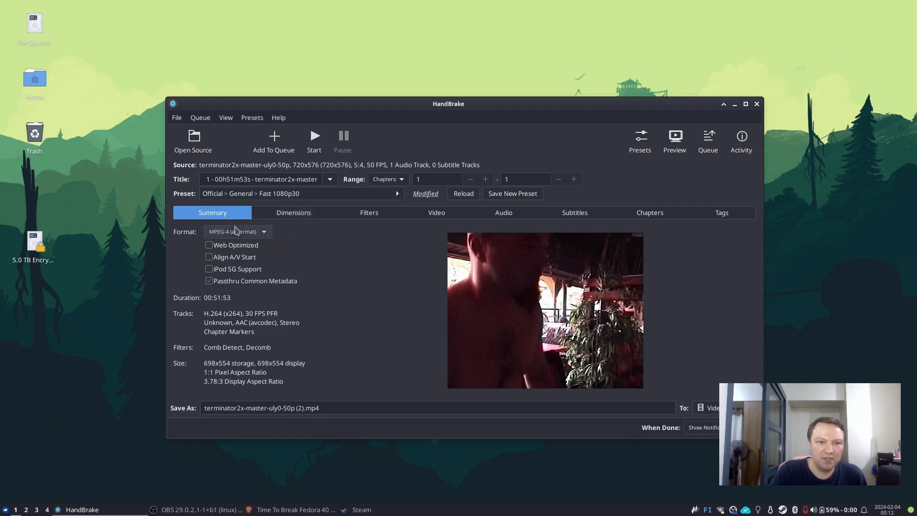
left_click(246, 234)
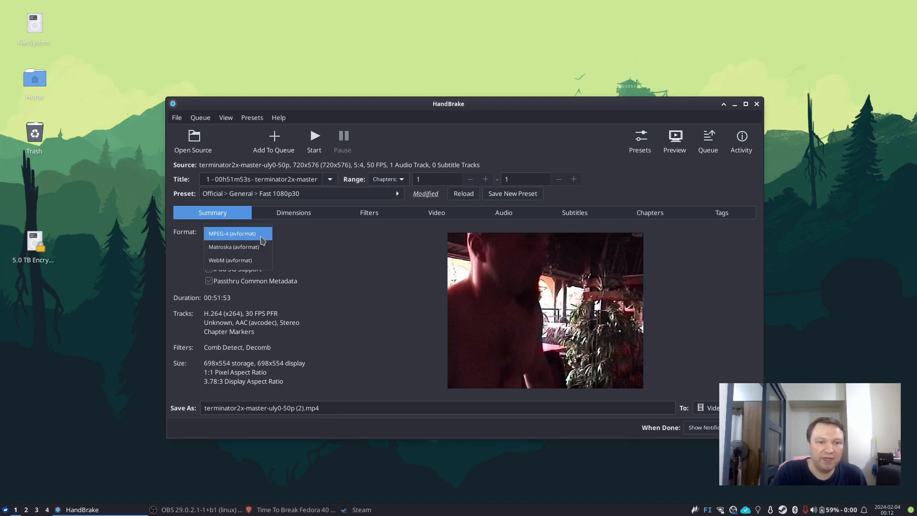
left_click(261, 236)
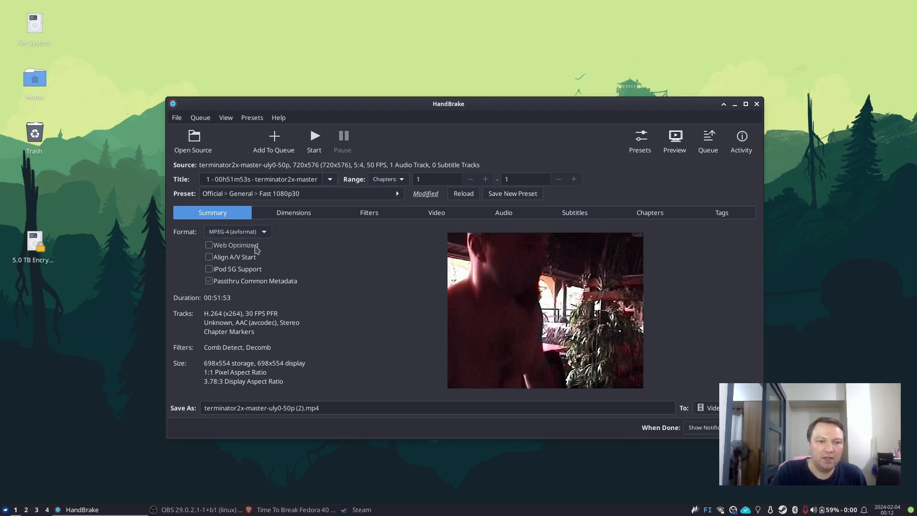
left_click(262, 235)
left_click(260, 238)
left_click(244, 248)
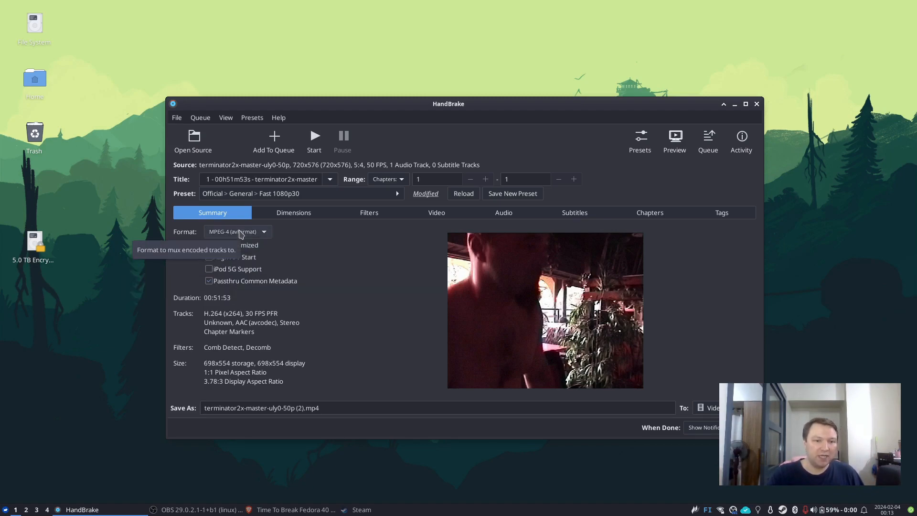
left_click(248, 261)
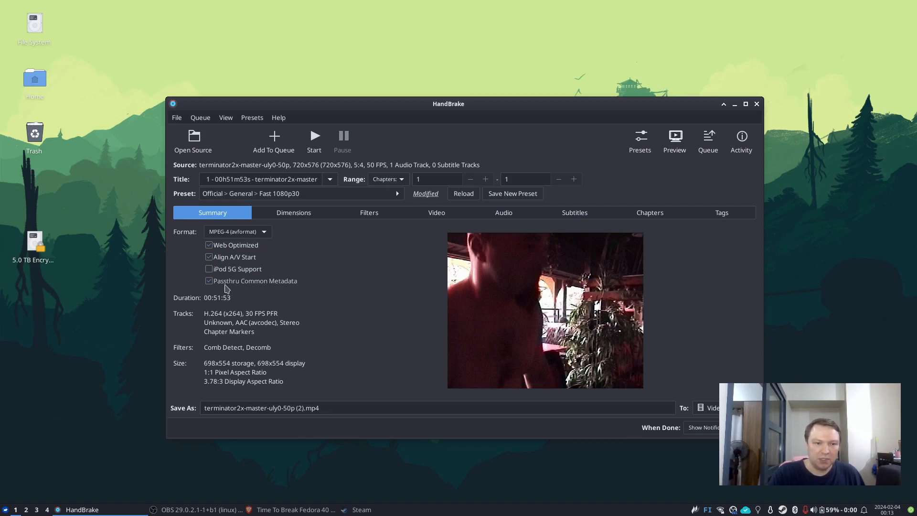
- Show the video's Dimensions settings and open the preview at a frame from later in the video
left_click(292, 217)
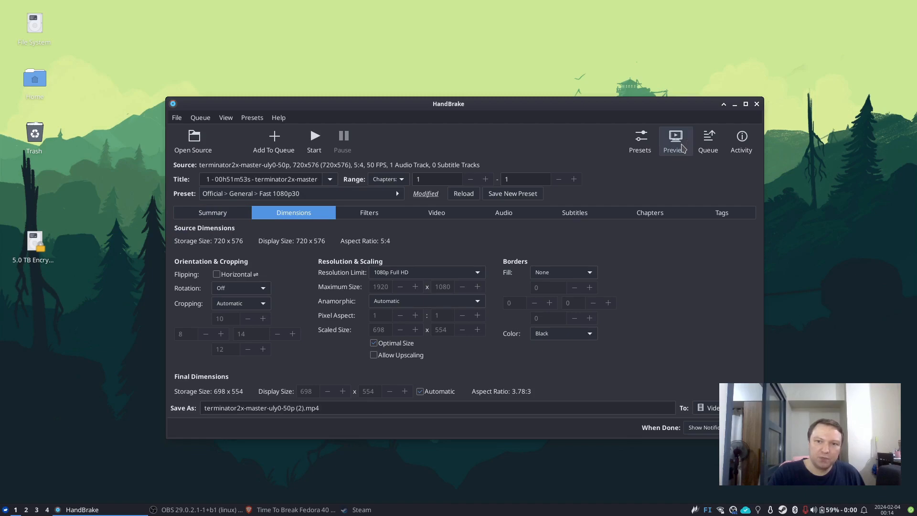
left_click(684, 153)
mouse_move(614, 101)
left_click(706, 268)
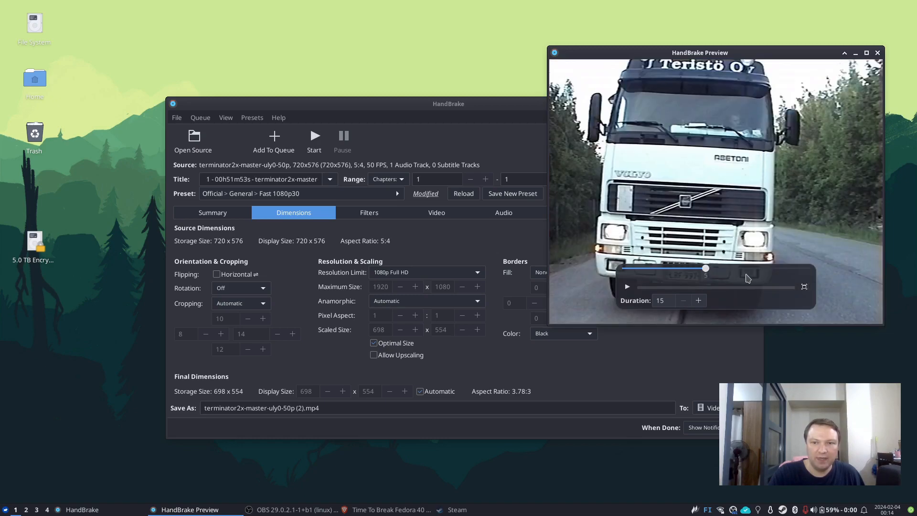
left_click(736, 276)
- Move the main window and the preview window apart so the cropping settings and the picture are both visible
left_click_drag(468, 103, 333, 146)
left_click(650, 54)
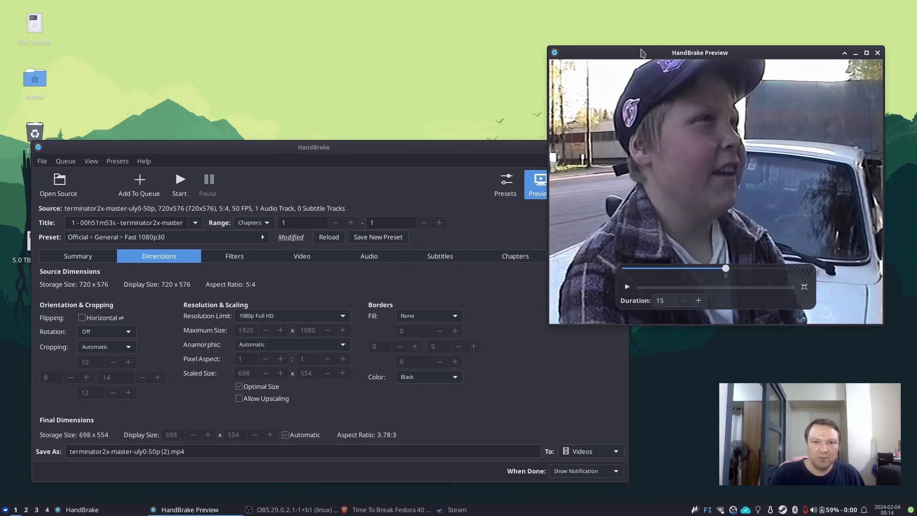
mouse_move(660, 53)
left_mouse_down()
mouse_move(698, 48)
mouse_move(674, 44)
left_mouse_up()
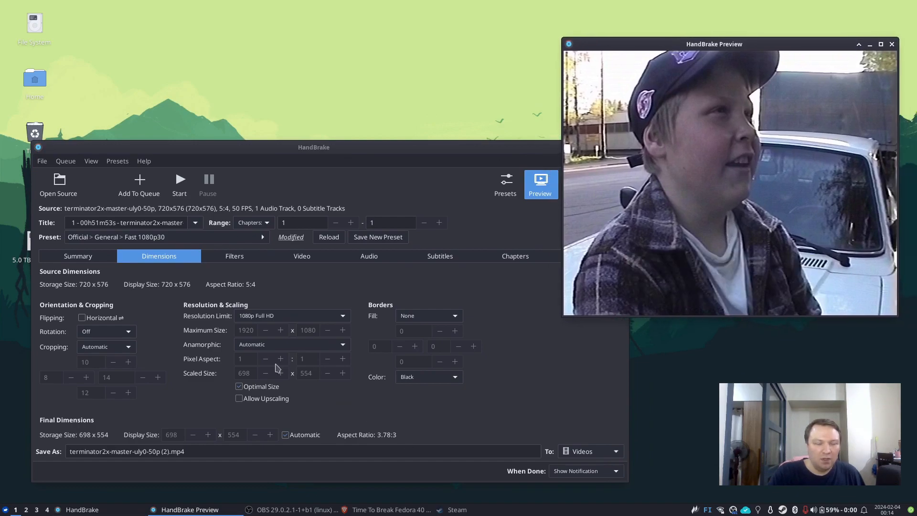
- Set the cropping mode to None and inspect the uncropped picture edges in the preview
left_click(105, 347)
left_click(105, 348)
left_click(110, 348)
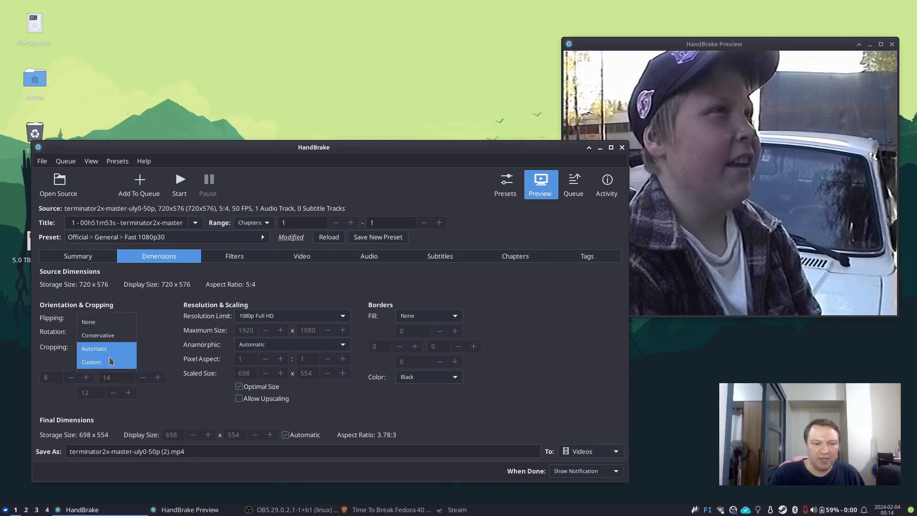
left_click(112, 353)
left_click(112, 355)
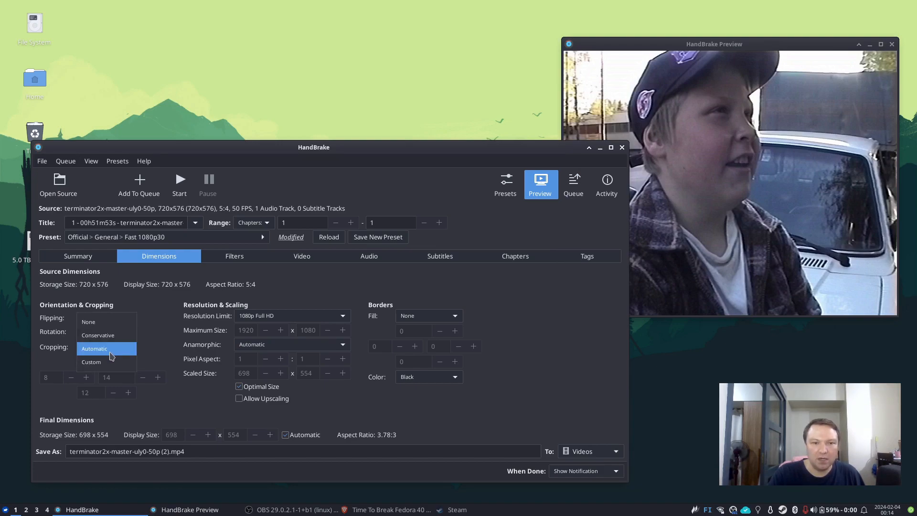
left_click(110, 326)
left_click(710, 157)
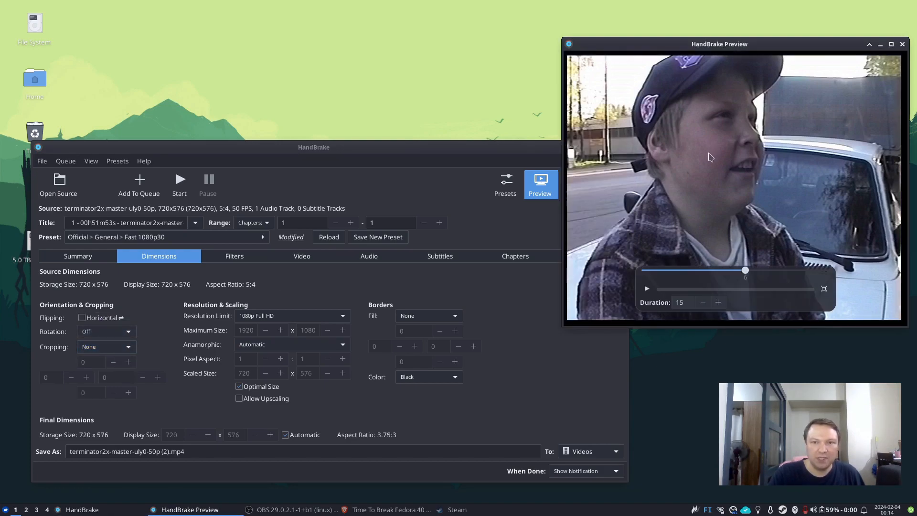
- Set the cropping mode back to Automatic and check the cropped picture in the preview
left_click(106, 347)
left_click(113, 376)
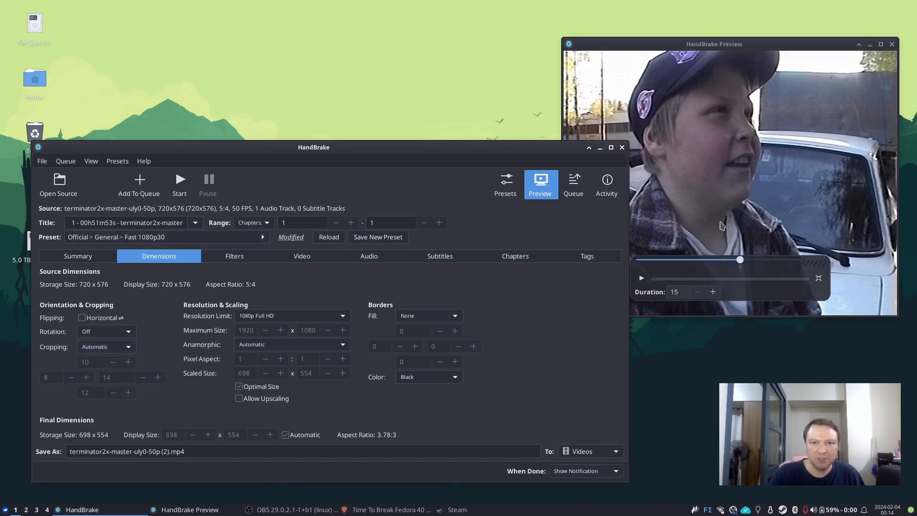
left_click(720, 227)
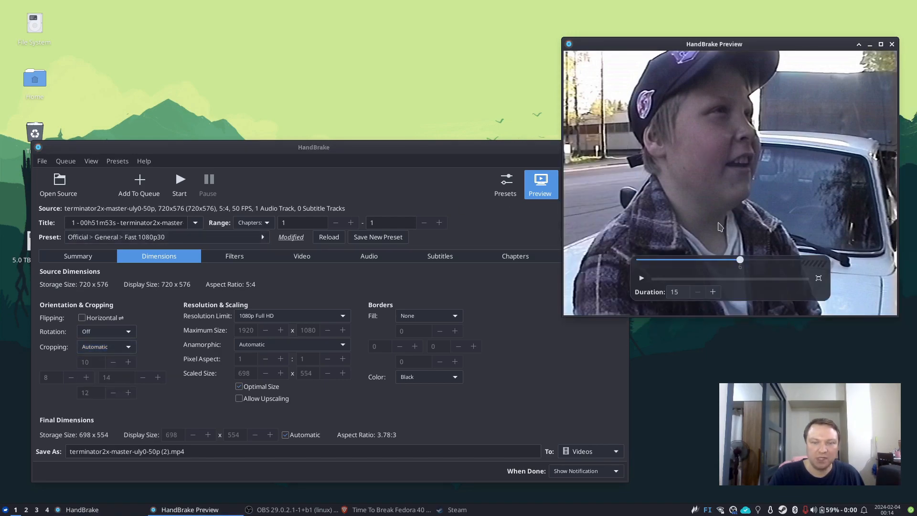
left_click(111, 352)
left_click(110, 353)
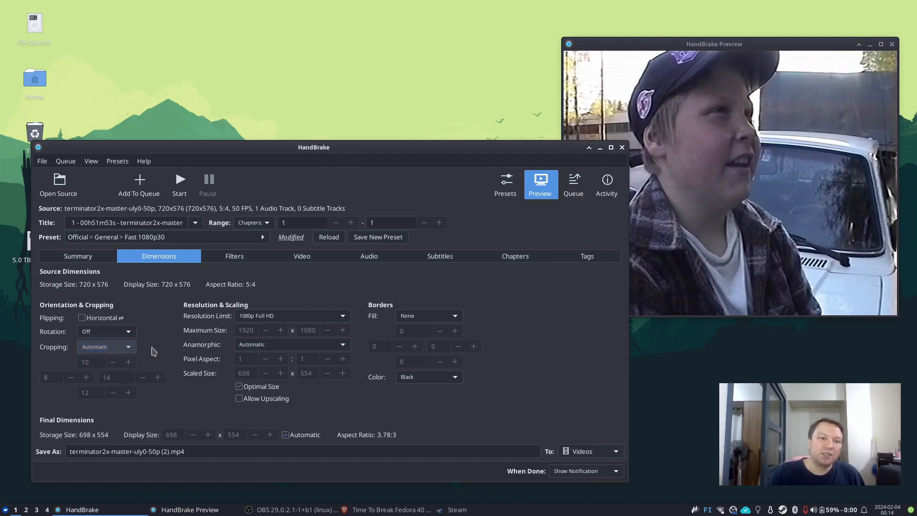
- Move the preview to a later frame and inspect the edges of the automatically cropped picture
left_click(828, 178)
left_click_drag(741, 260, 776, 264)
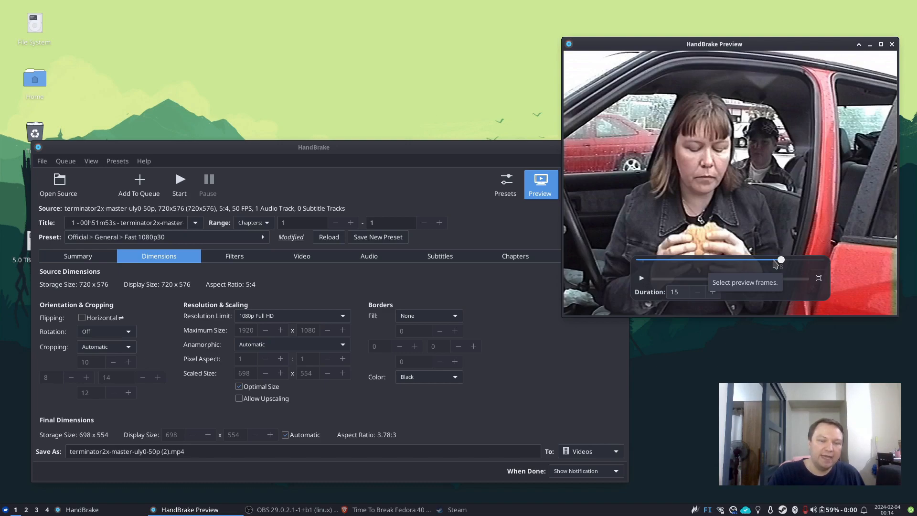
- Switch cropping to Custom, try a smaller top crop such as 6, and set it back to 10
left_click(111, 352)
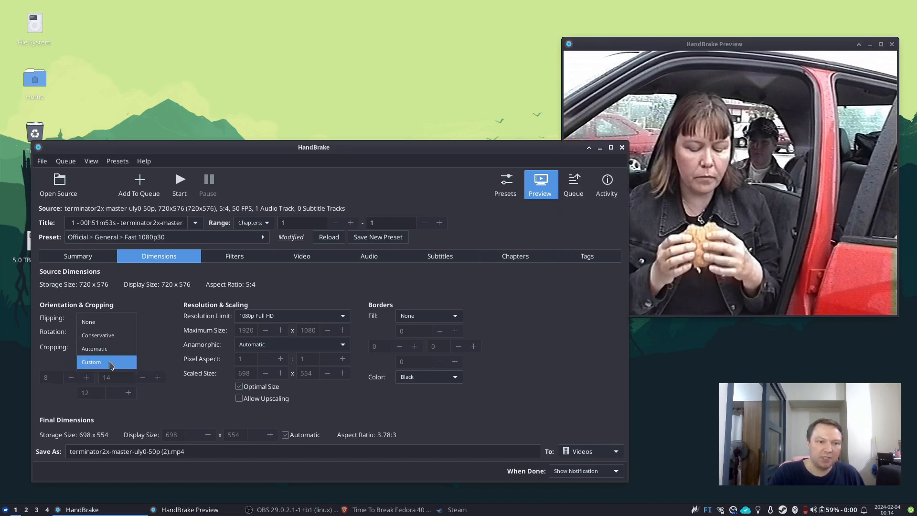
left_click(110, 366)
left_click(113, 363)
left_click(114, 362)
left_click(113, 362)
left_click(114, 362)
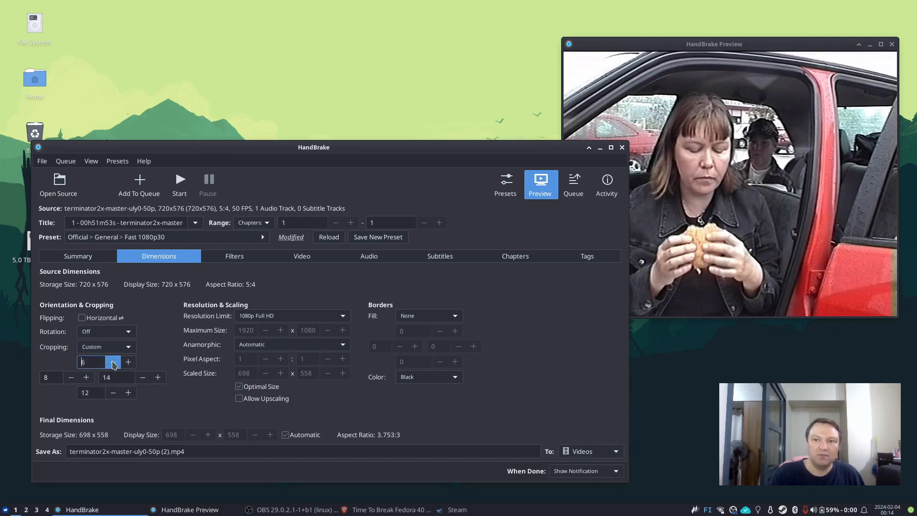
left_click(128, 362)
left_click(128, 362)
left_click(128, 362)
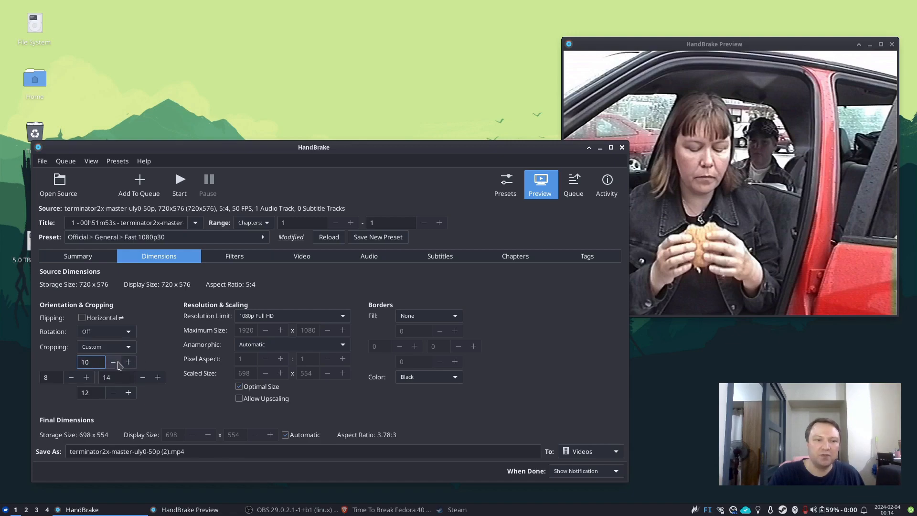
- Try a custom left crop of 12, and set the cropping mode back to Automatic
left_click(85, 378)
left_click(86, 377)
left_click(85, 378)
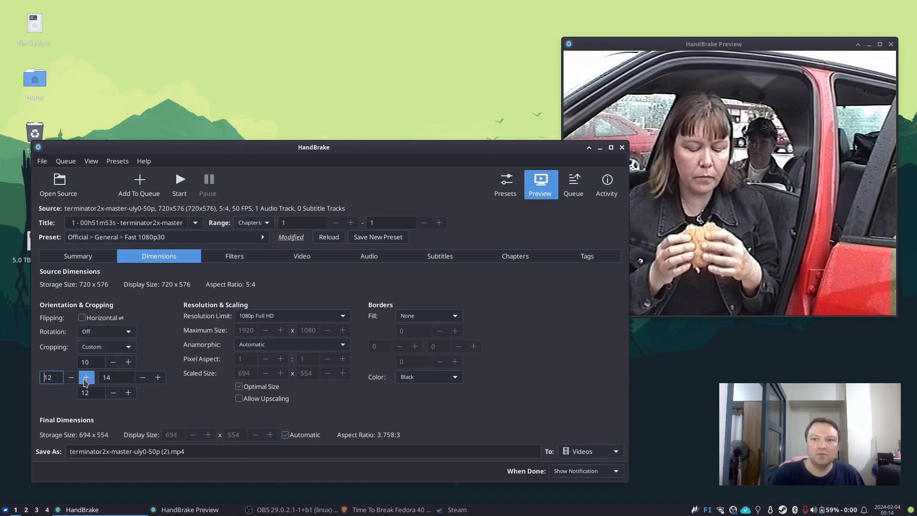
left_click(71, 378)
left_click(122, 347)
left_click(117, 343)
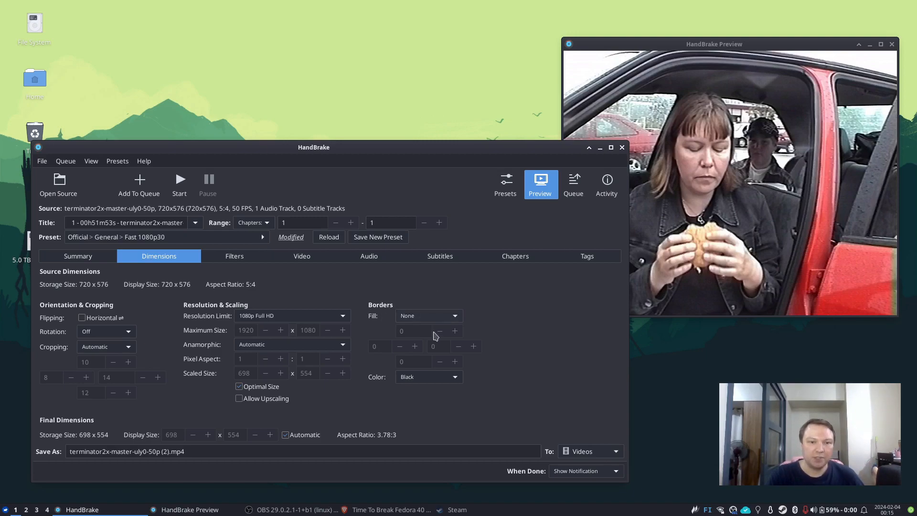
left_click(432, 317)
left_click(433, 317)
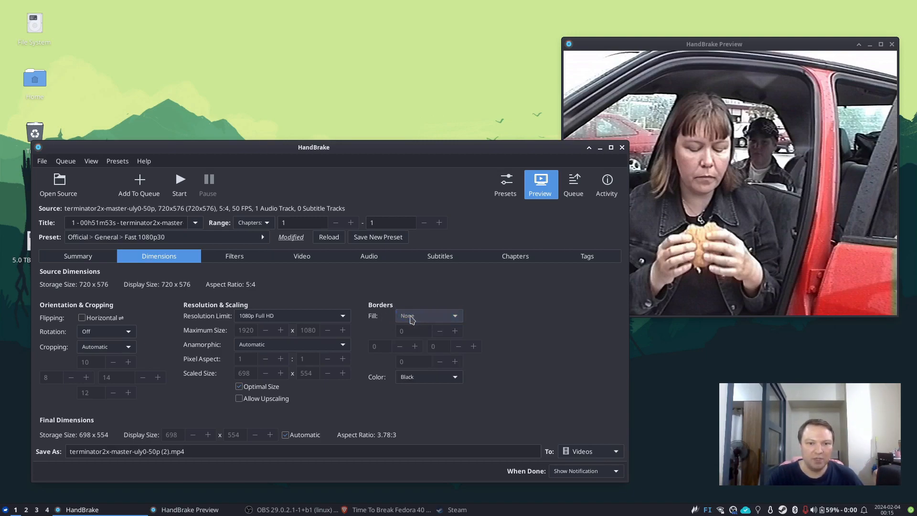
left_click(421, 378)
left_click(421, 380)
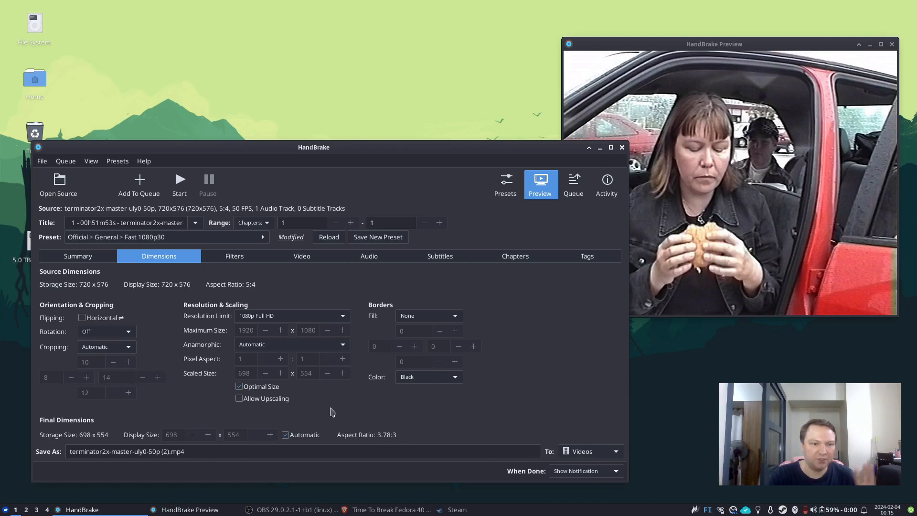
- Show the video's Filters settings and review the available Detelecine options
left_click(228, 260)
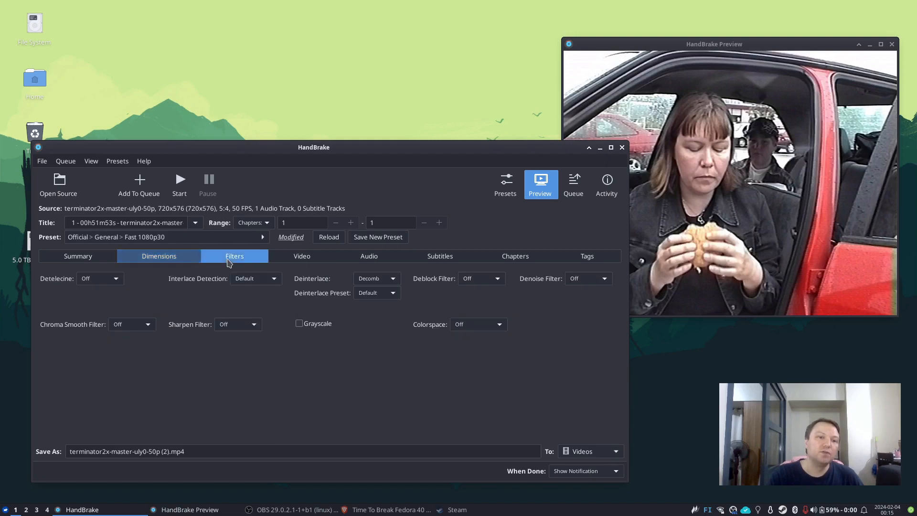
left_click(115, 279)
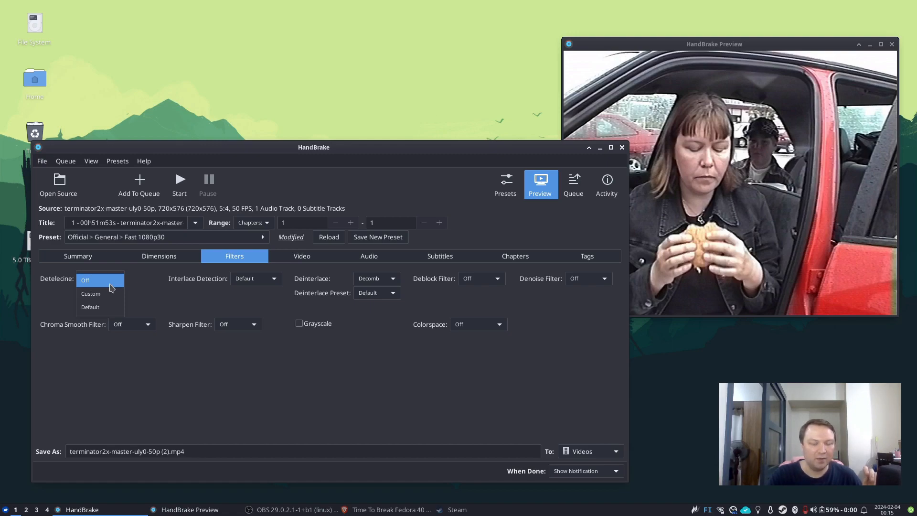
left_click(154, 285)
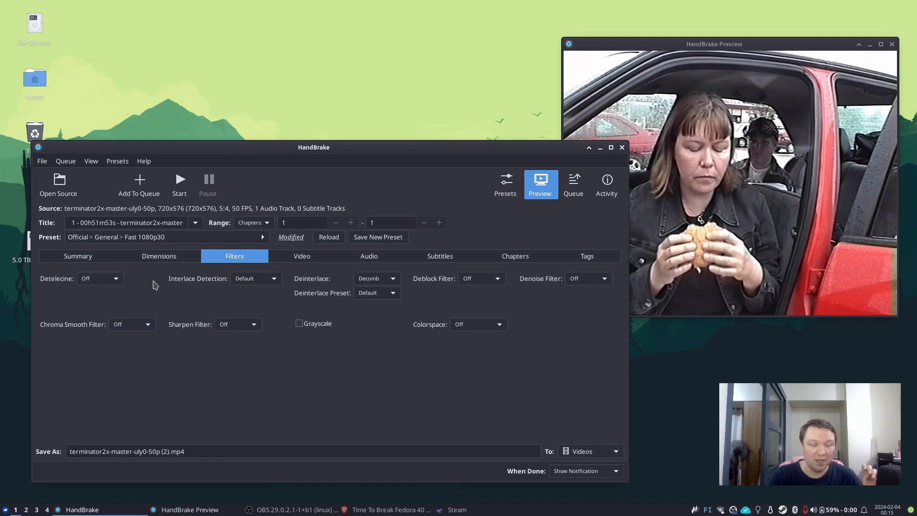
left_click(101, 280)
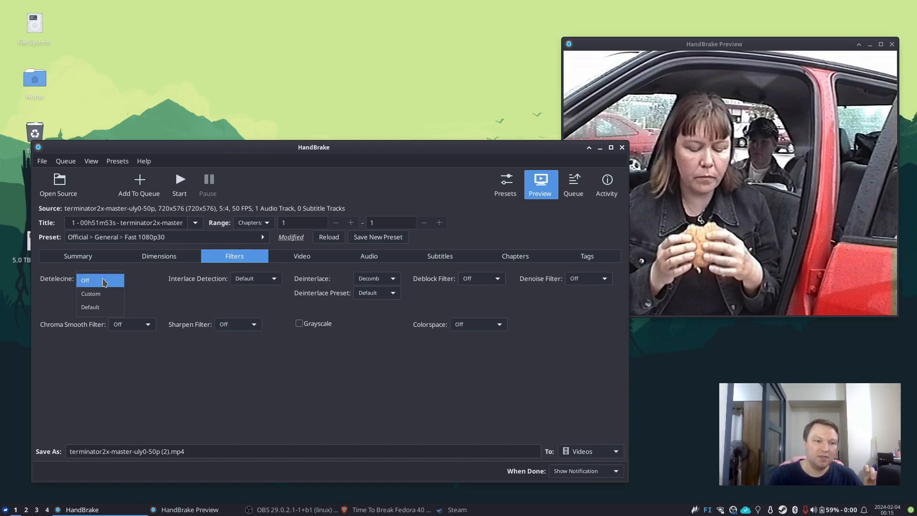
left_click(145, 283)
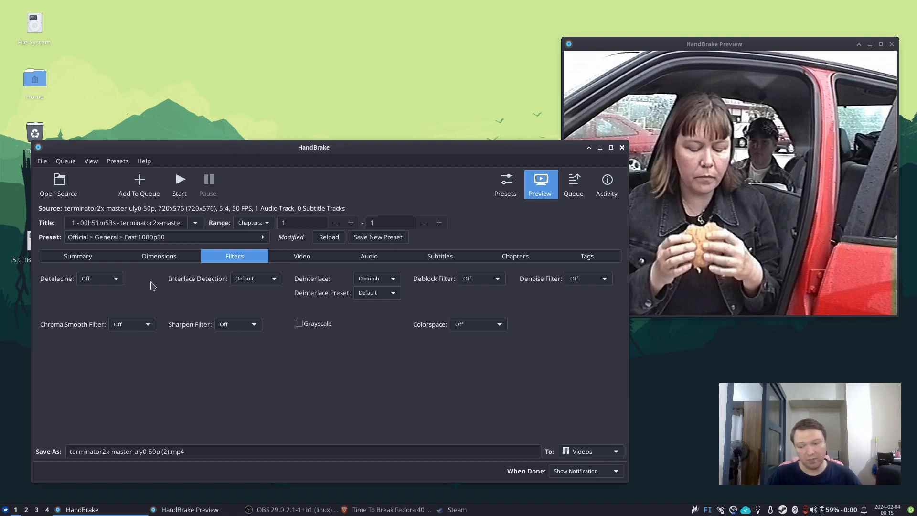
- Try the Default Detelecine setting, and set Detelecine back to Off
left_click(82, 279)
left_click(99, 308)
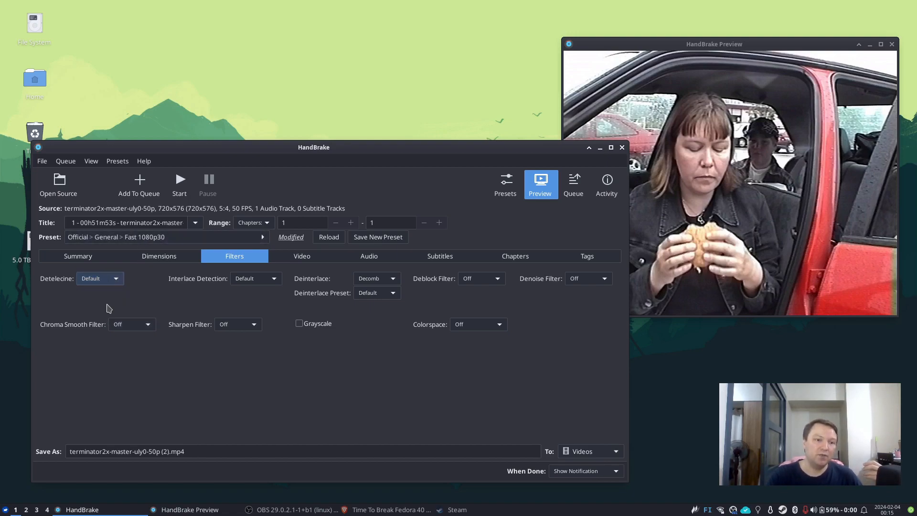
left_click(112, 281)
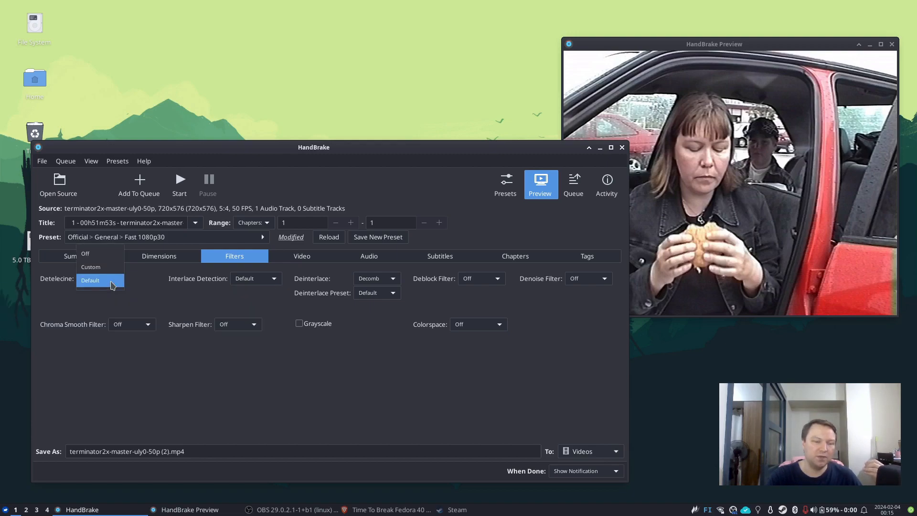
left_click(105, 258)
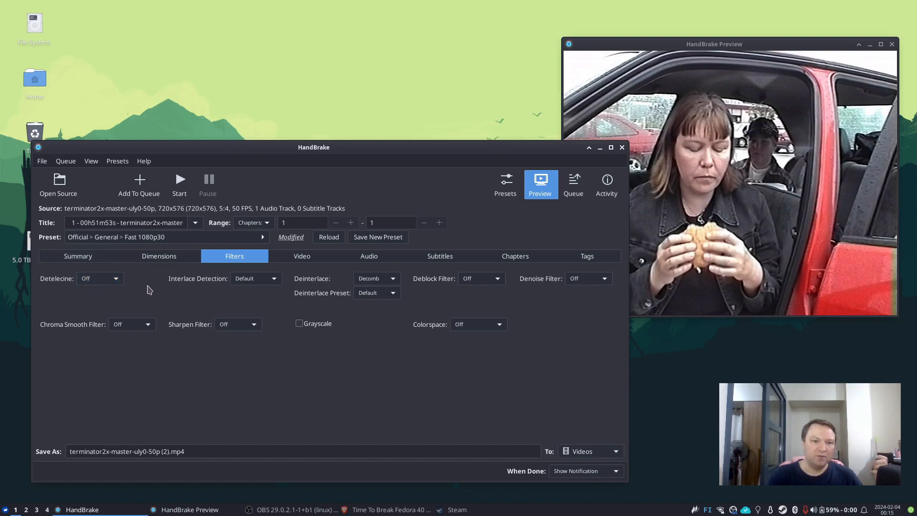
- Review the Interlace Detection options and shift the main window and preview window for a clearer view of both
left_click(775, 262)
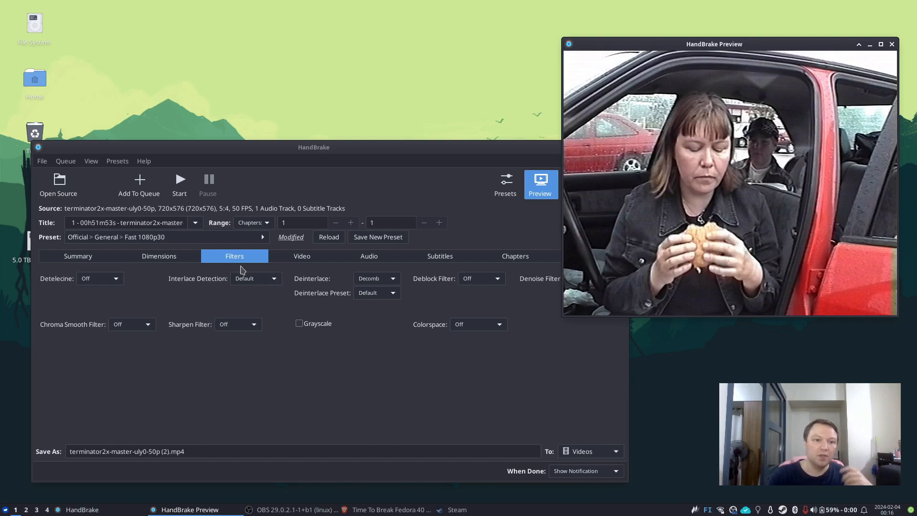
left_click(256, 286)
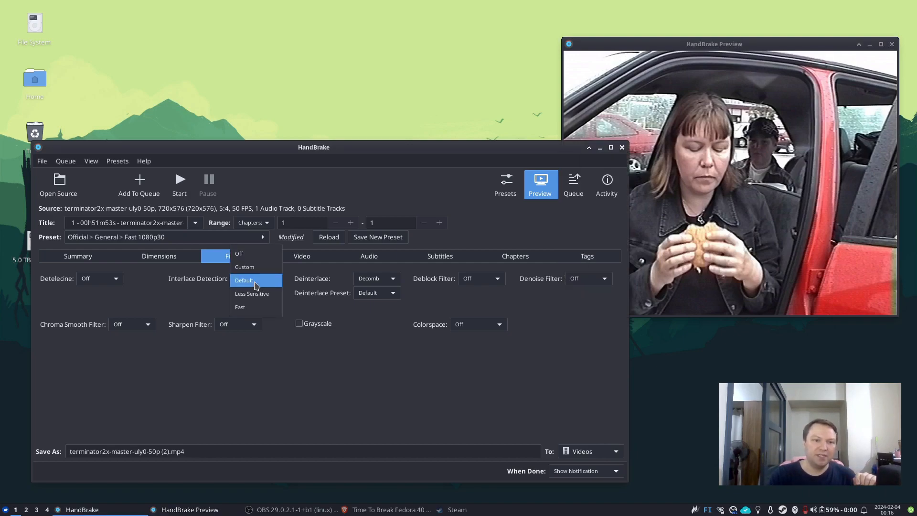
left_click(257, 286)
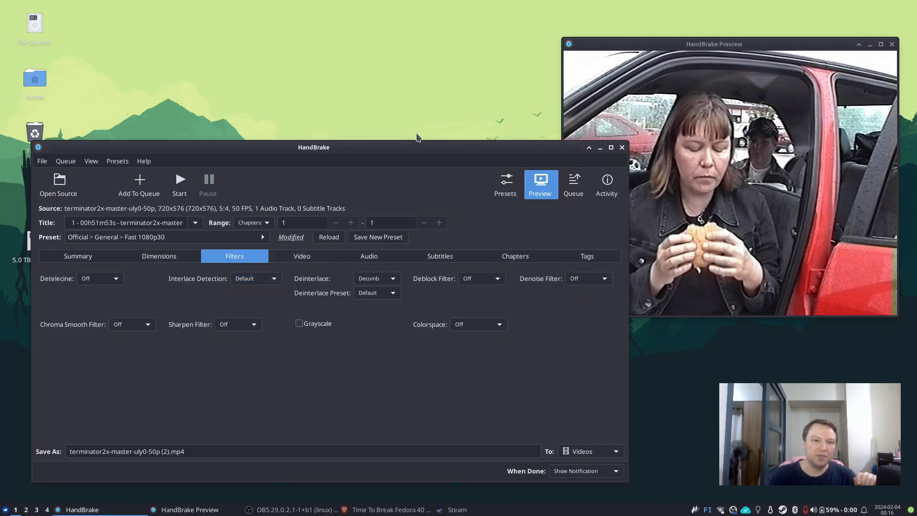
mouse_move(405, 151)
left_mouse_down()
mouse_move(375, 150)
mouse_move(394, 156)
left_mouse_up()
left_click(649, 123)
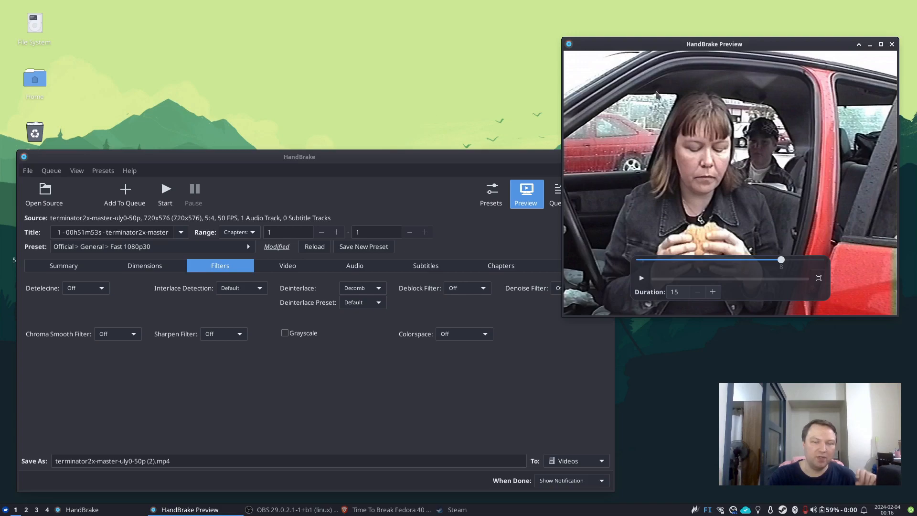
mouse_move(665, 45)
left_mouse_down()
mouse_move(671, 38)
mouse_move(657, 35)
left_mouse_up()
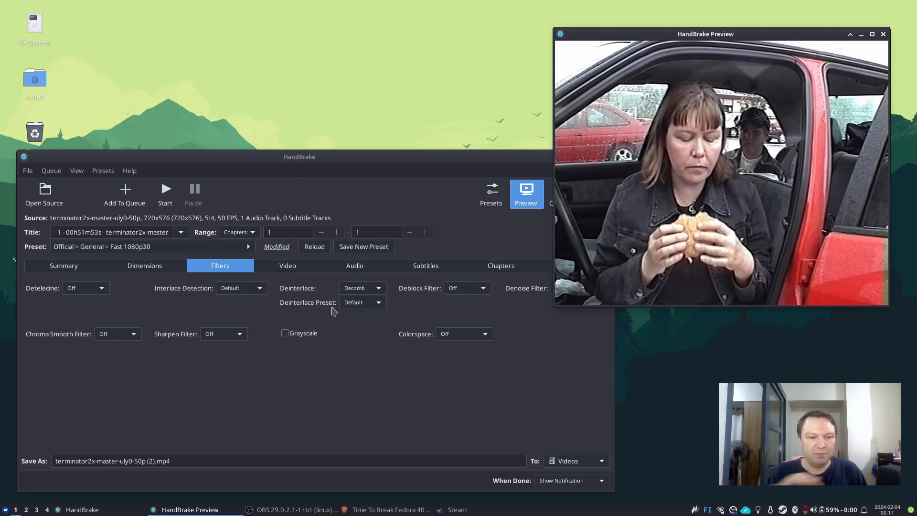
- Keep Interlace Detection at Default and Deinterlace at Decomb, and set the Deinterlace Preset to Bob
left_click(246, 289)
left_click(246, 292)
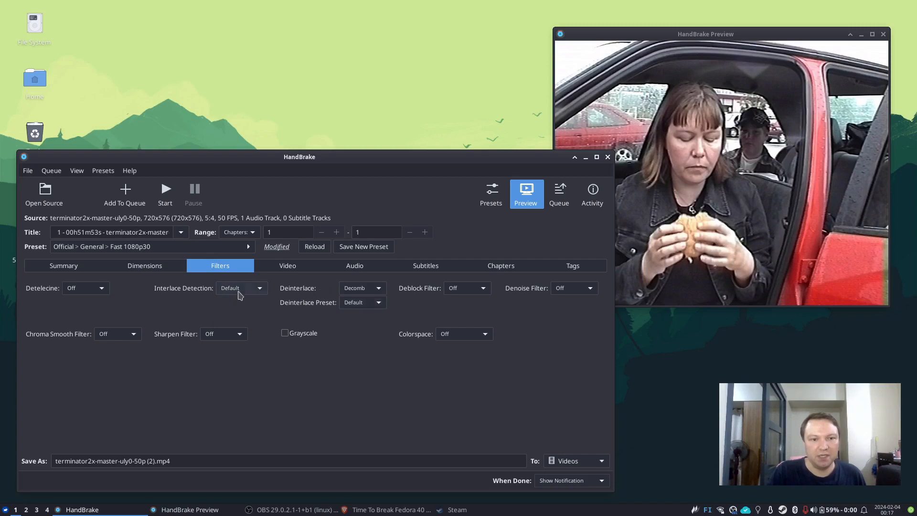
left_click(372, 293)
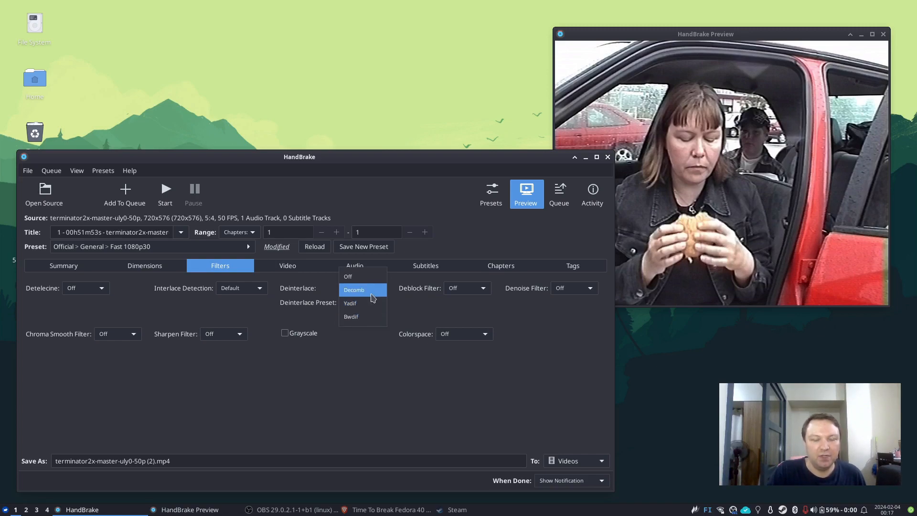
left_click(373, 297)
left_click(375, 308)
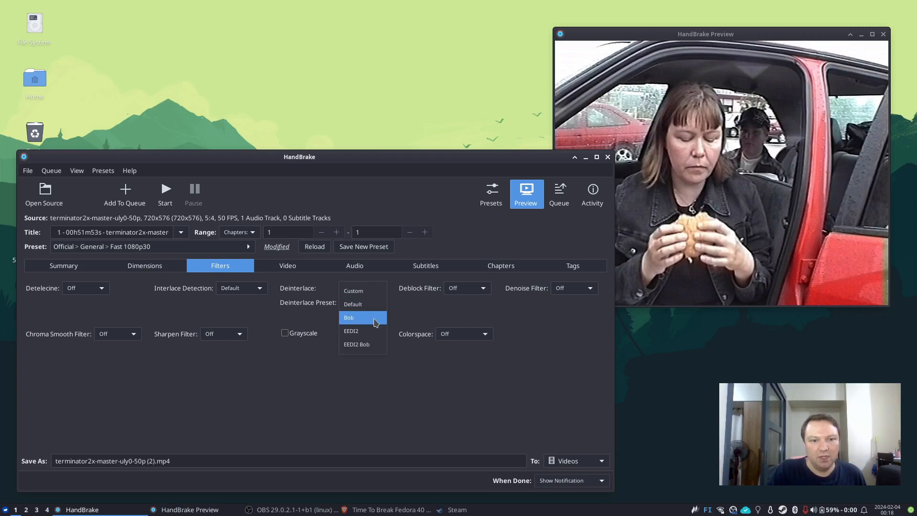
left_click(370, 320)
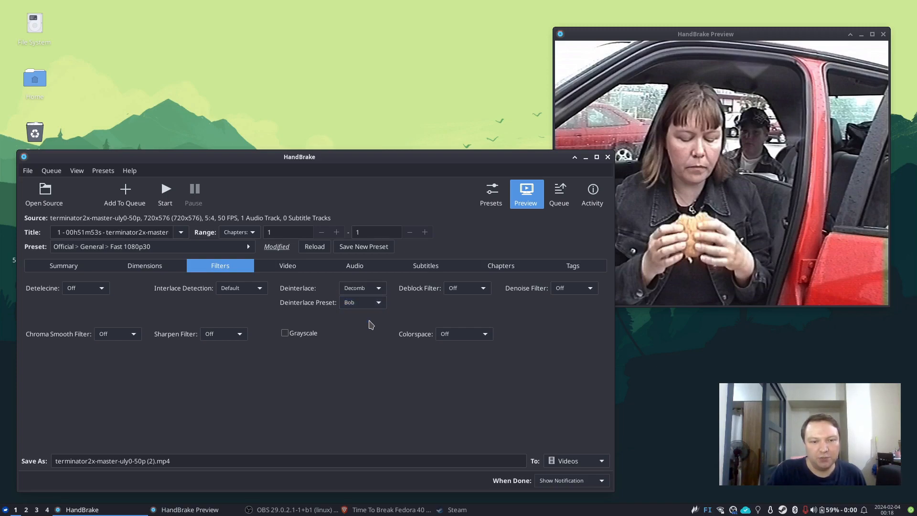
left_click(372, 305)
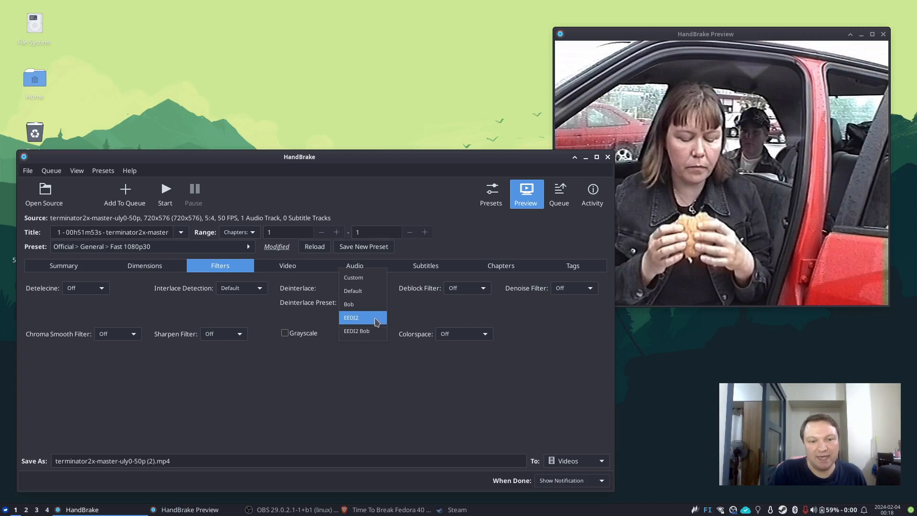
left_click(373, 310)
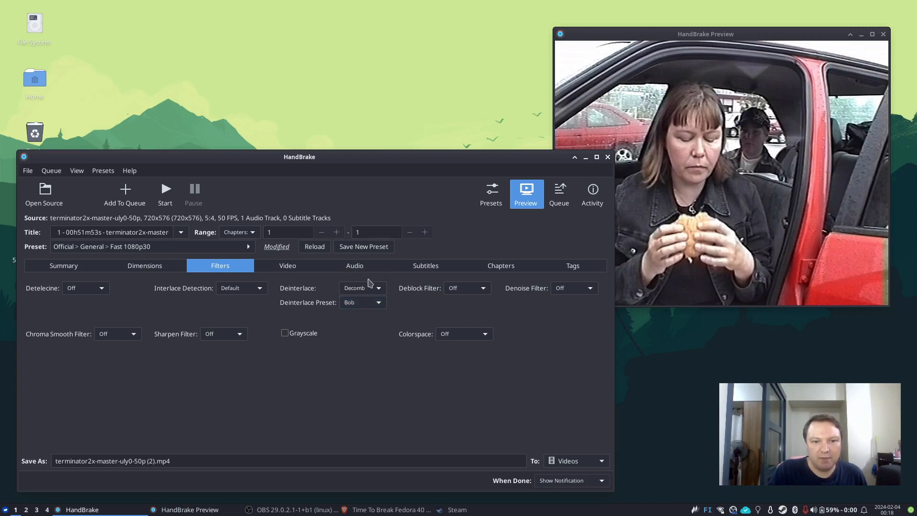
- Try the Light Deblock Filter with the Medium (8x8) tune, and set the Deblock Filter back to Off
left_click(478, 289)
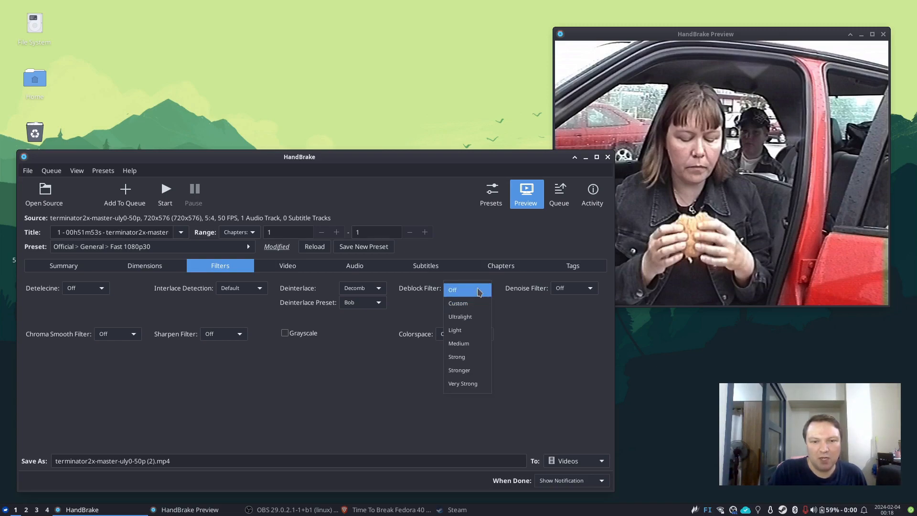
left_click(479, 290)
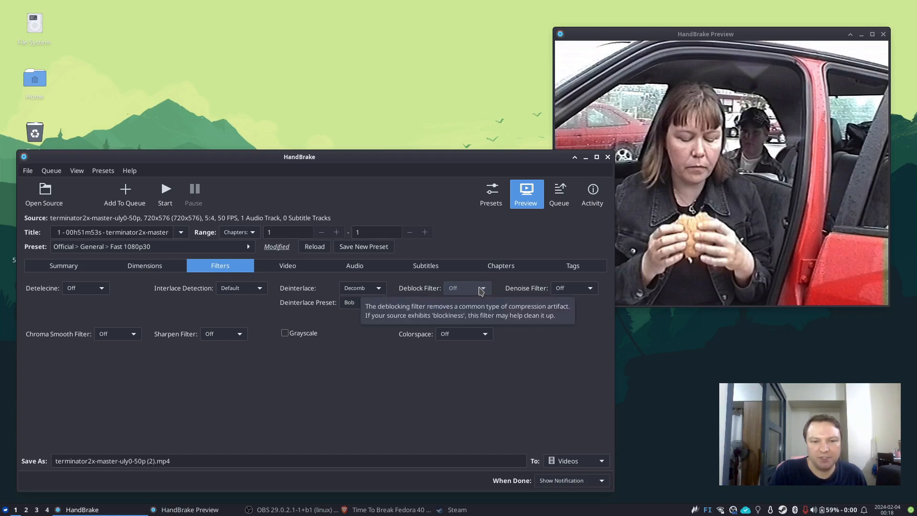
left_click(480, 291)
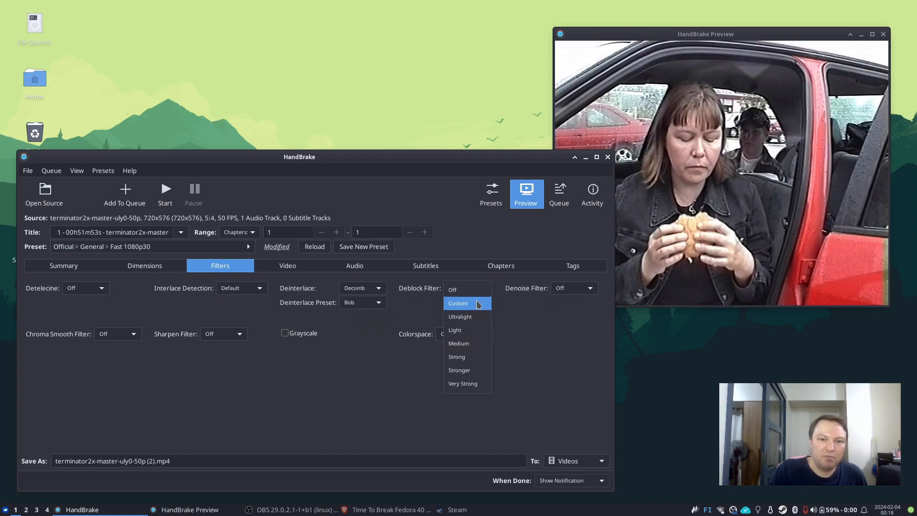
left_click(476, 330)
left_click(477, 302)
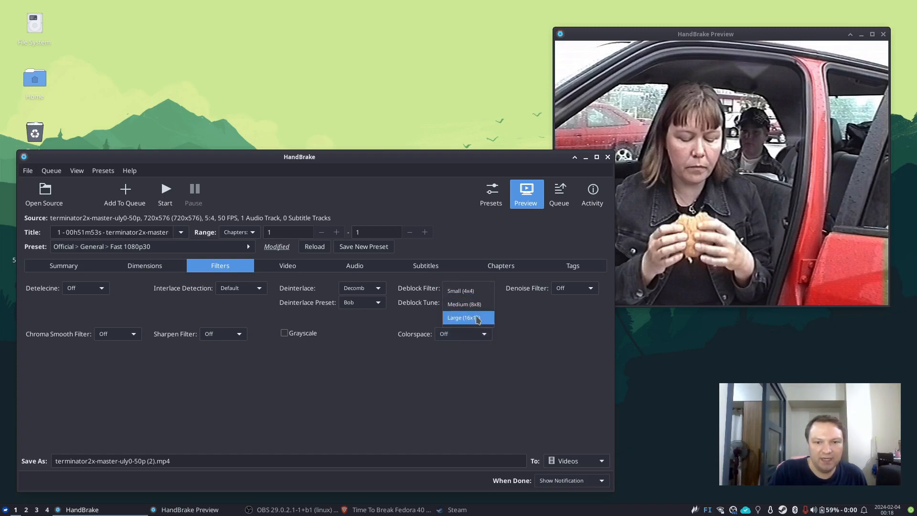
left_click(466, 304)
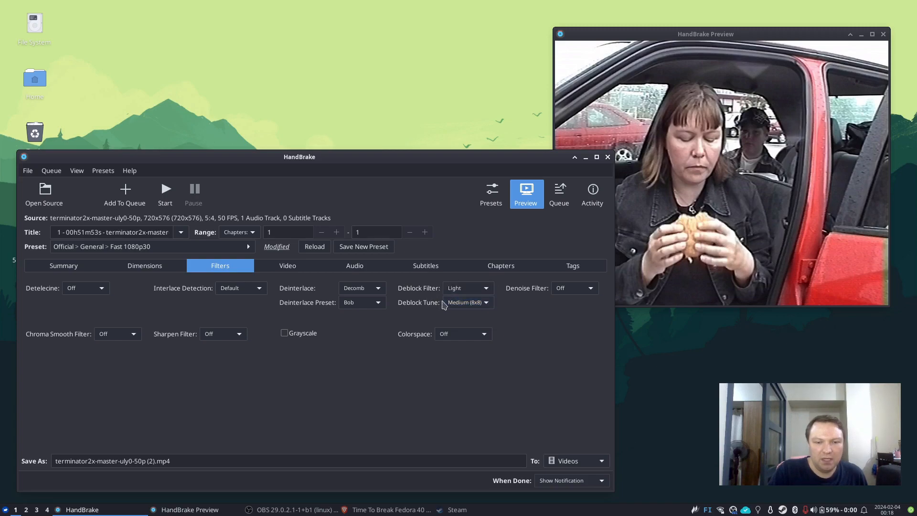
left_click(469, 304)
left_click(470, 316)
left_click(464, 289)
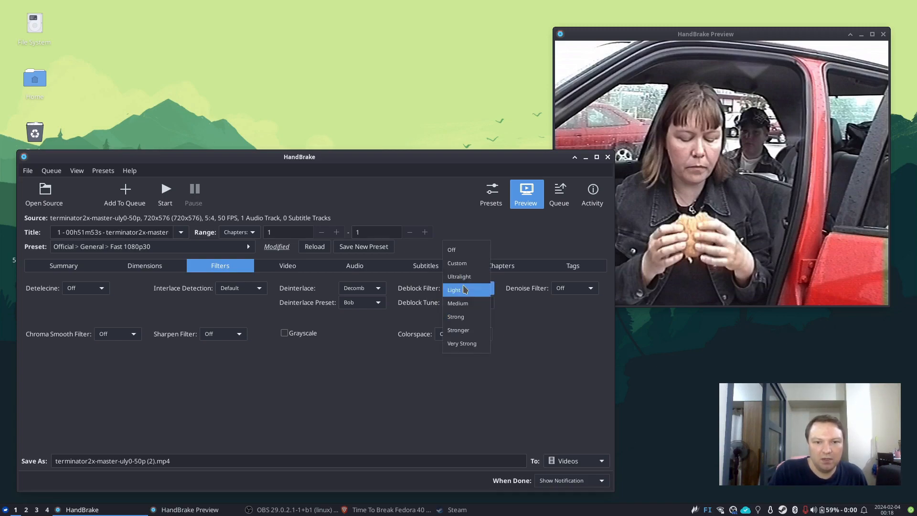
left_click(476, 250)
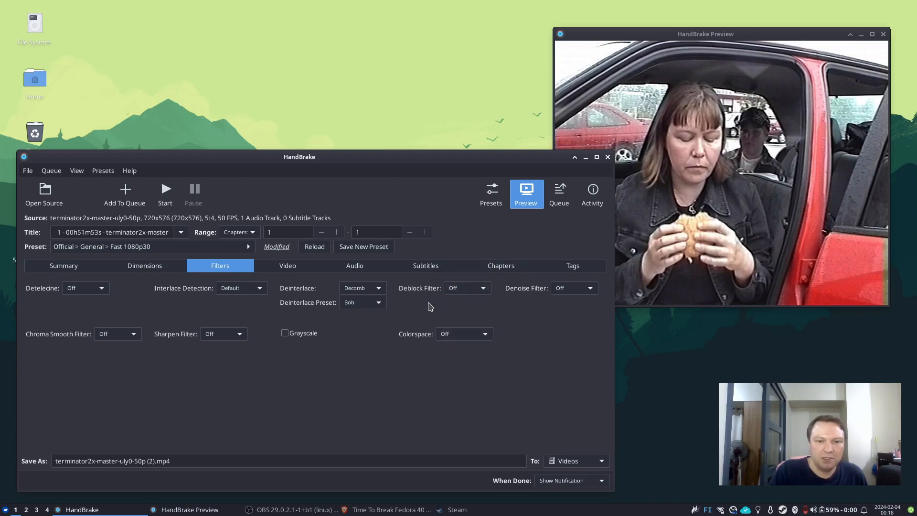
- Leave the Deblock Filter at Off and examine the preview picture for compression blockiness
left_click(449, 289)
left_click(475, 290)
left_click(774, 193)
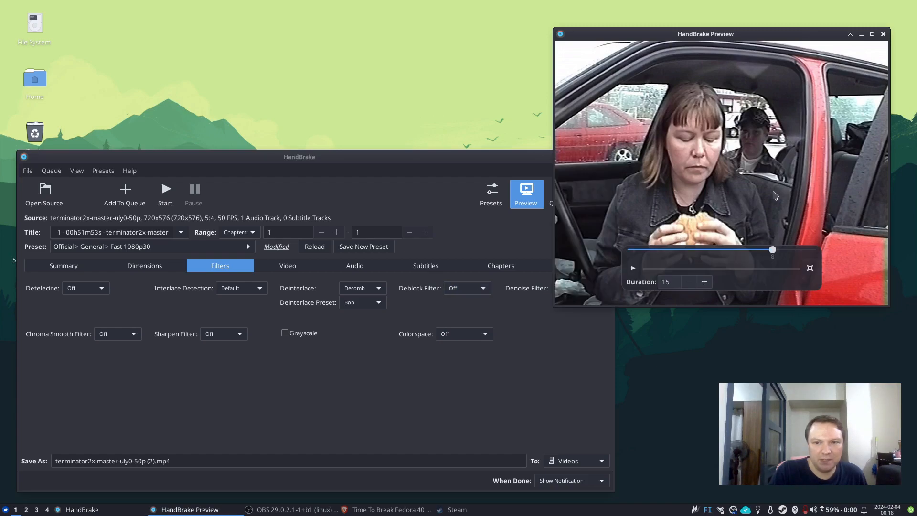
- Try the HQDN3D Denoise Filter with the Light and Custom presets, and set the Denoise Filter back to Off
left_click(467, 160)
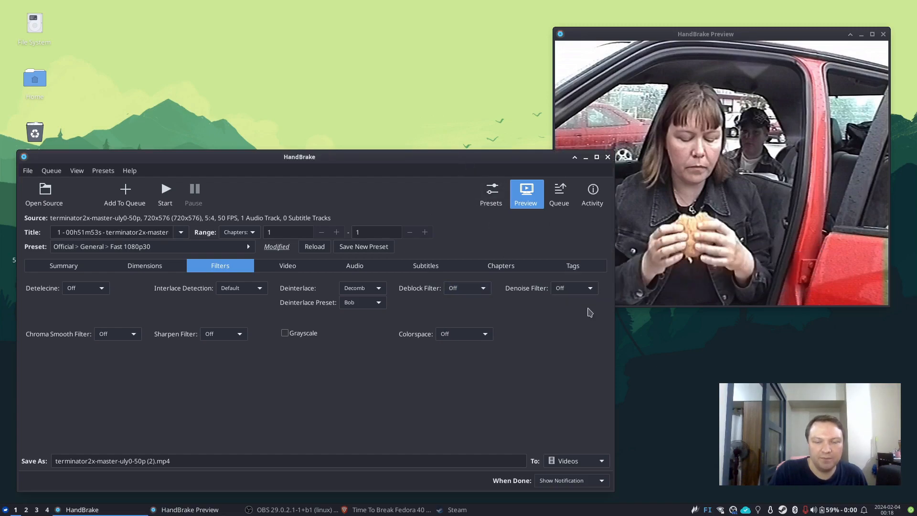
left_click(576, 289)
left_click(580, 312)
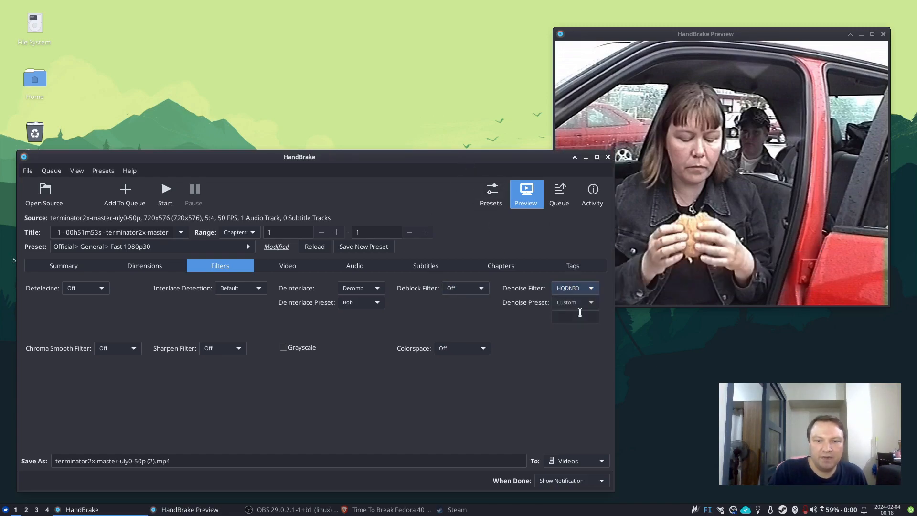
left_click(584, 304)
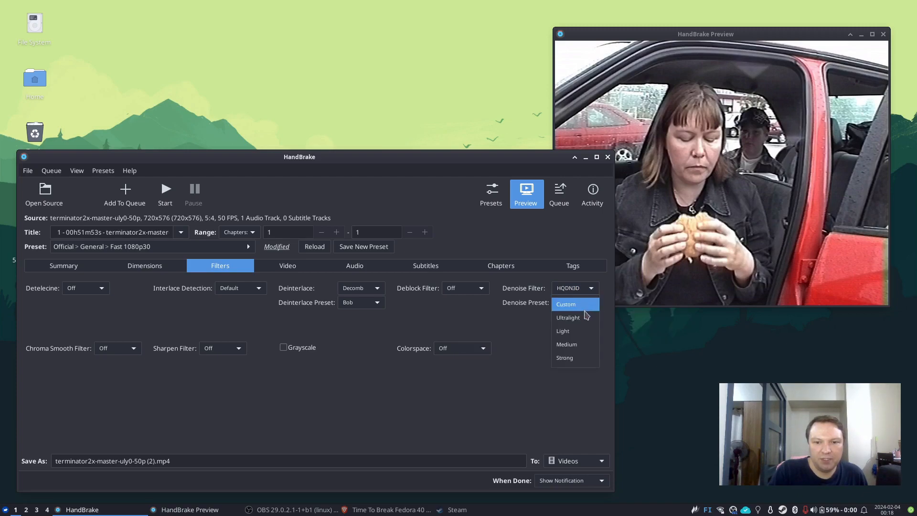
left_click(584, 330)
left_click(583, 305)
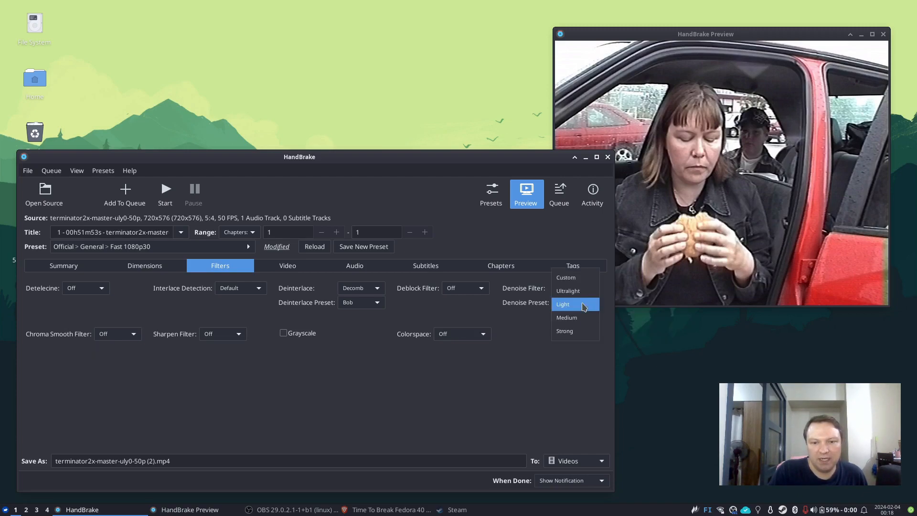
left_click(579, 277)
left_click(581, 288)
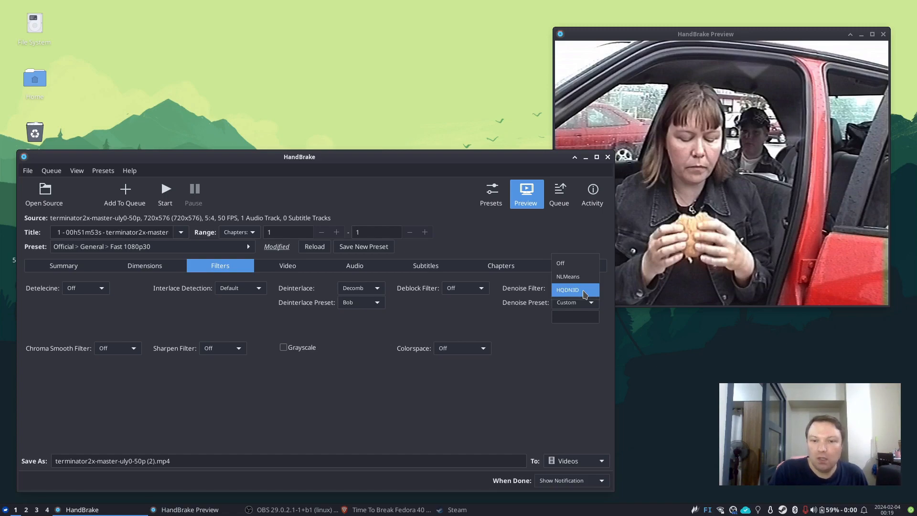
left_click(585, 270)
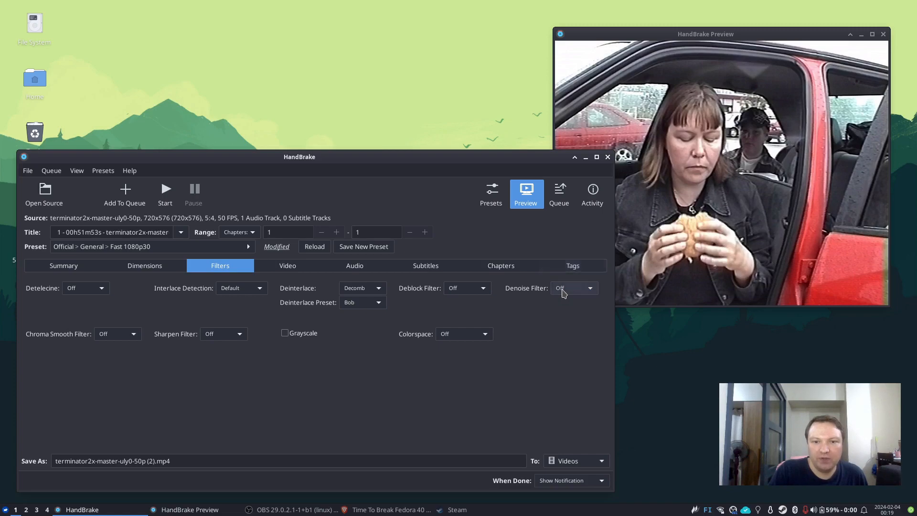
- Check the preview picture for interlacing and set Deinterlace to Off
left_click(711, 119)
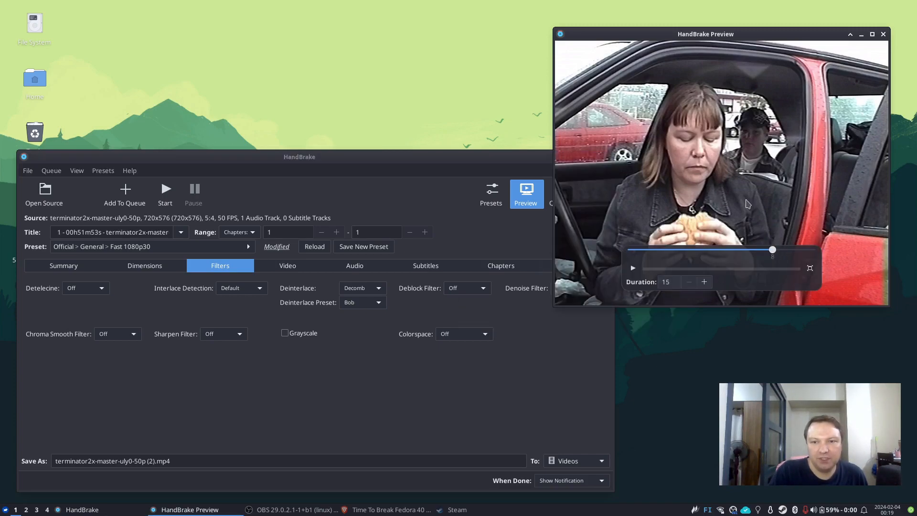
left_click(505, 365)
left_click(361, 287)
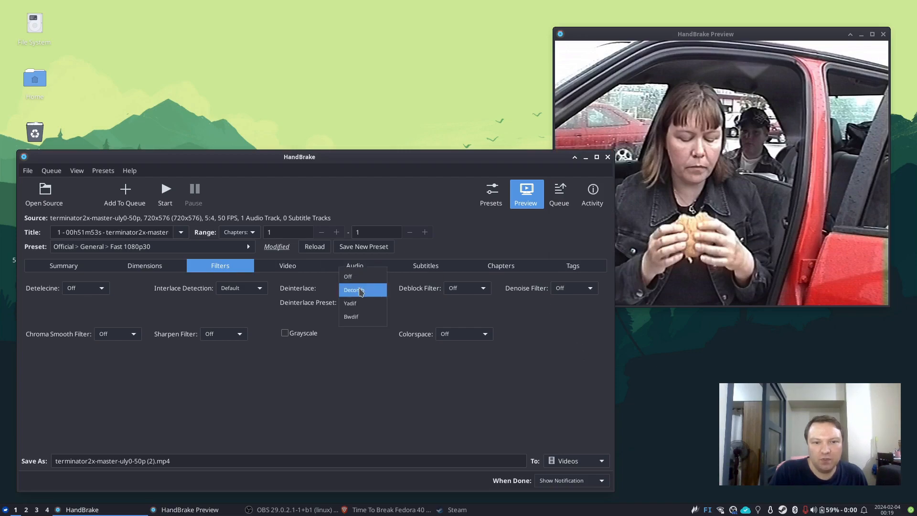
left_click(362, 282)
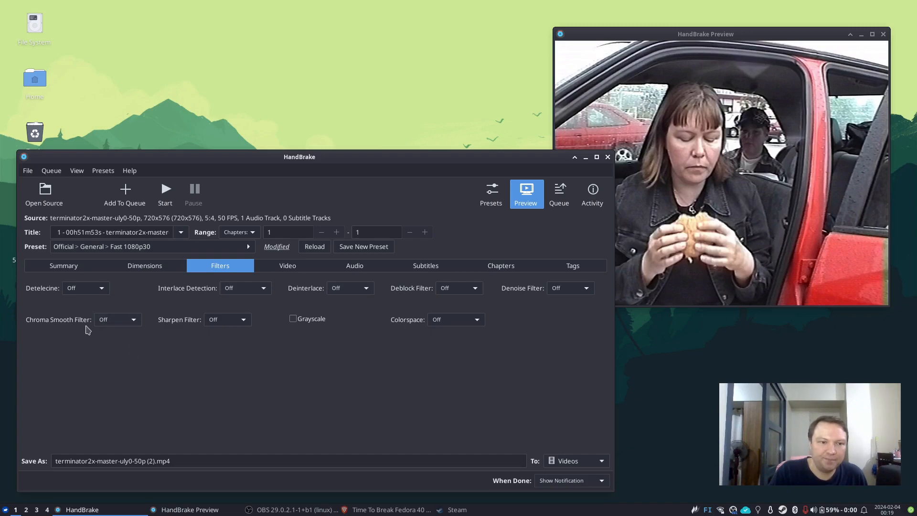
- Try the Chroma Smooth Filter at Light and set it back to Off
left_click(136, 325)
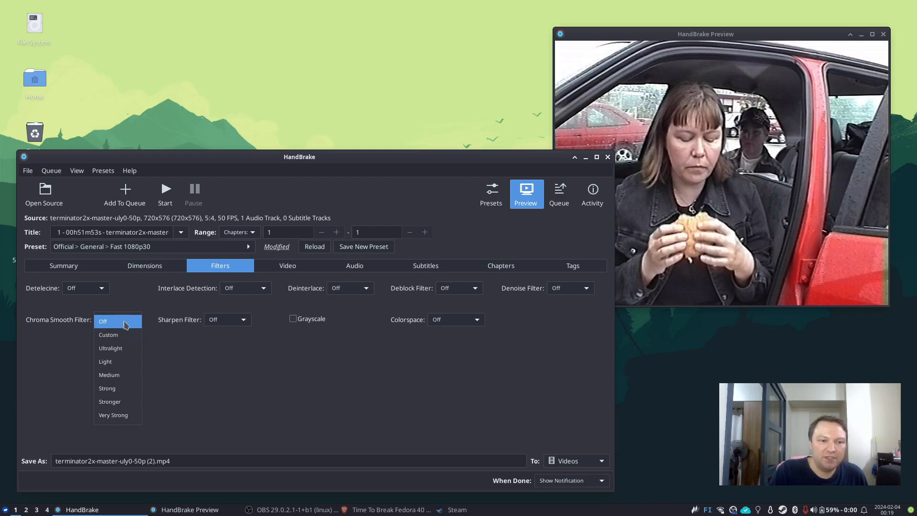
left_click(125, 367)
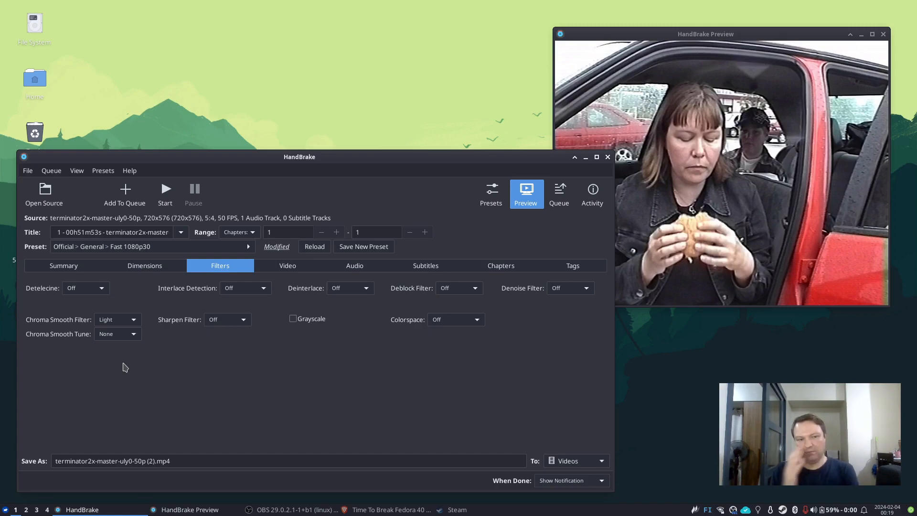
left_click(120, 319)
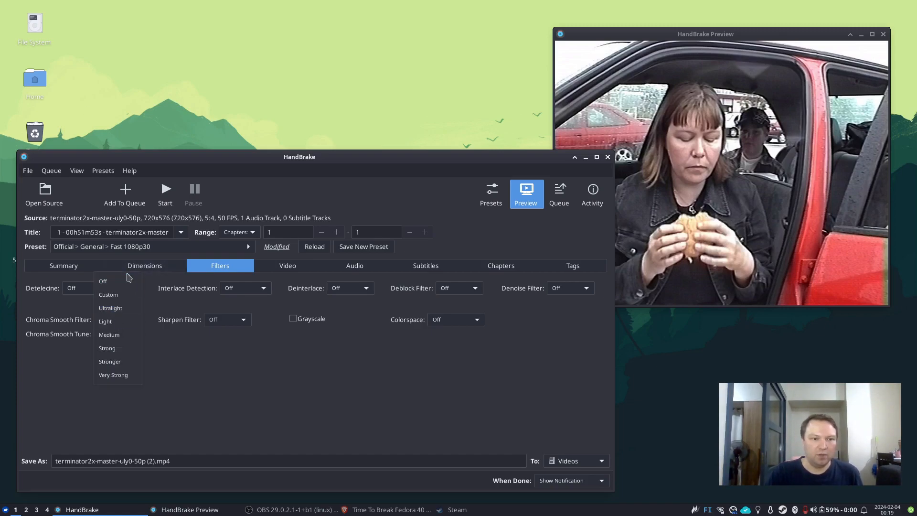
left_click(128, 281)
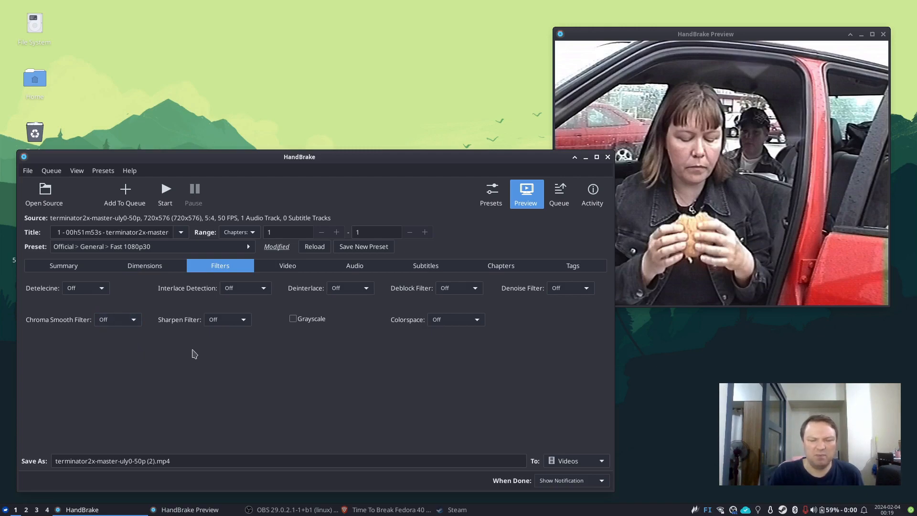
- Try the Sharpen Filter with Unsharp at the Light preset and with Lapsharp, and set it back to Off
left_click(225, 324)
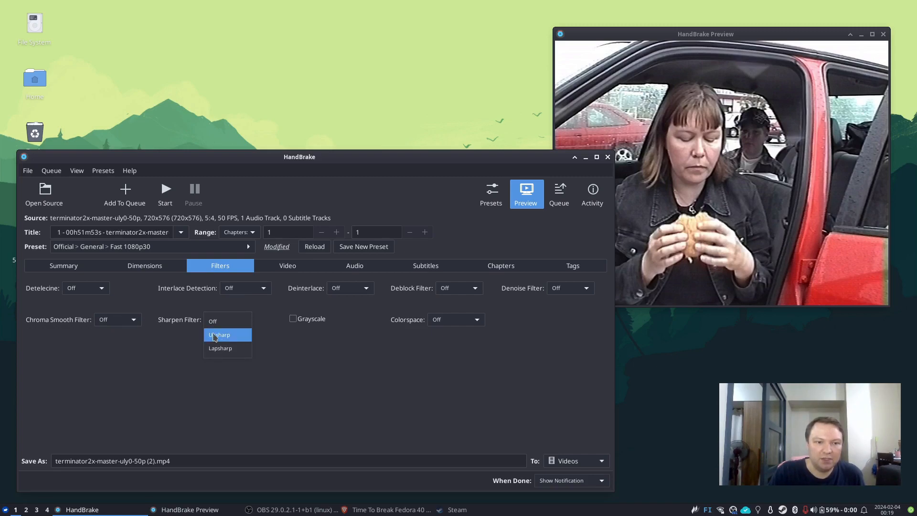
left_click(239, 341)
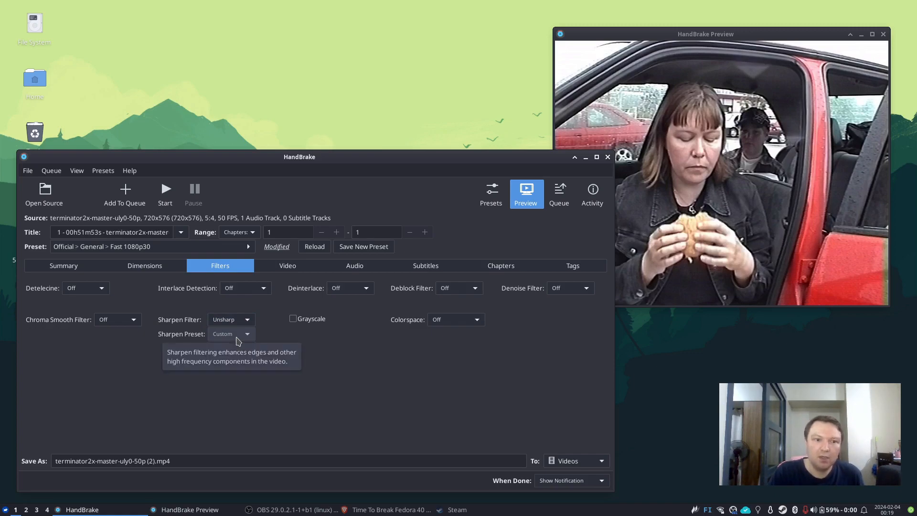
left_click(238, 335)
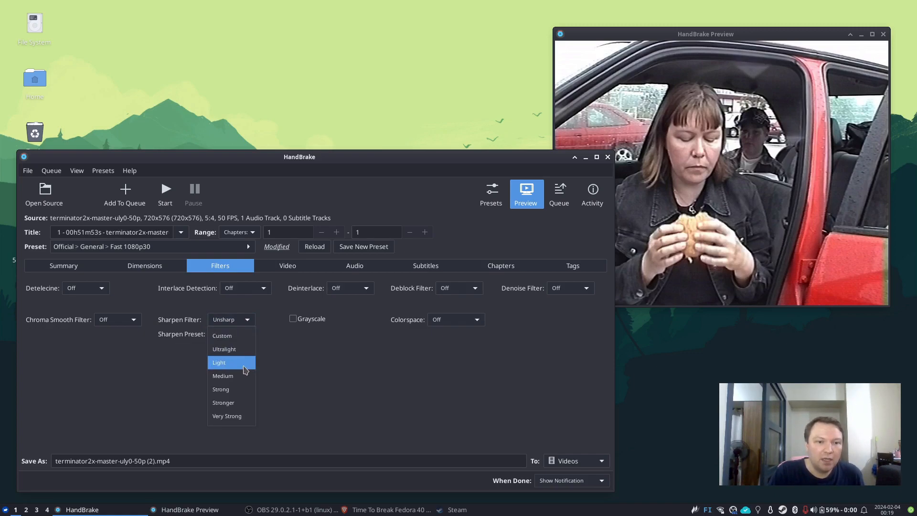
left_click(243, 364)
left_click(242, 321)
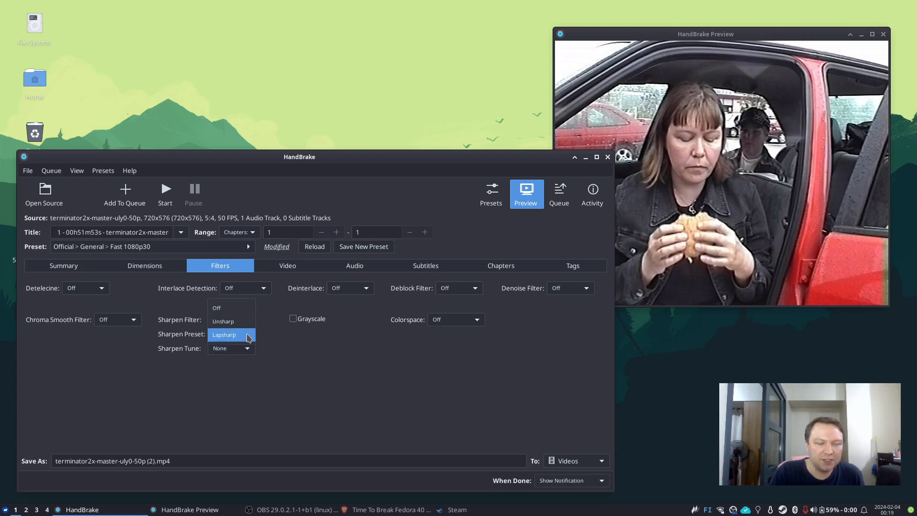
left_click(243, 335)
left_click(241, 319)
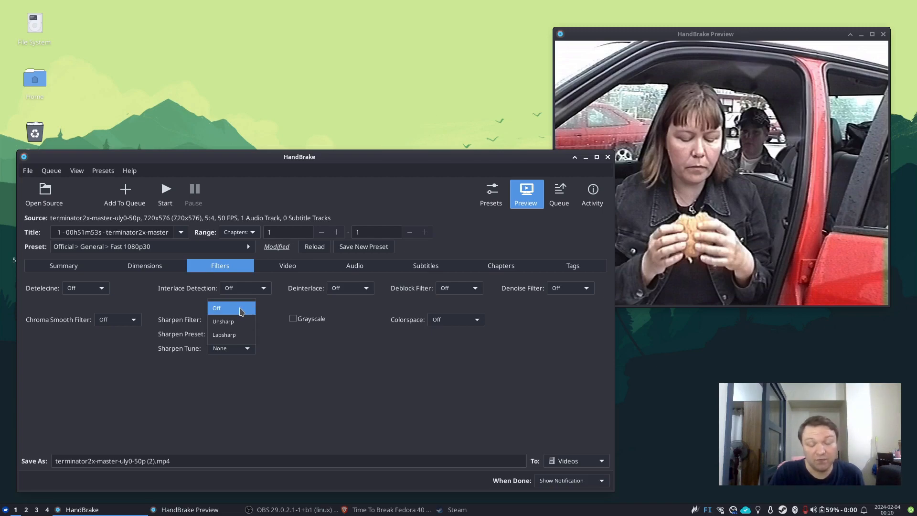
left_click(241, 310)
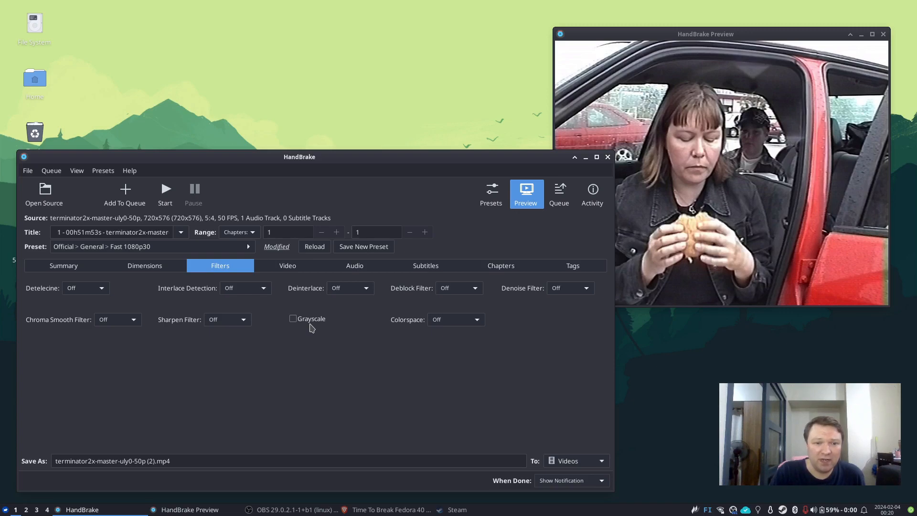
- Try Grayscale and disable it again, and review the Colorspace options while keeping Colorspace at Off
left_click(306, 320)
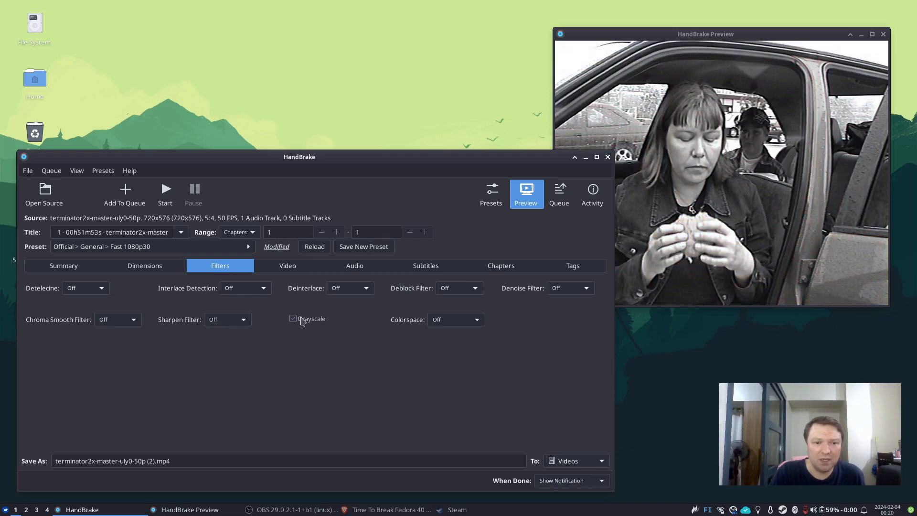
left_click(307, 320)
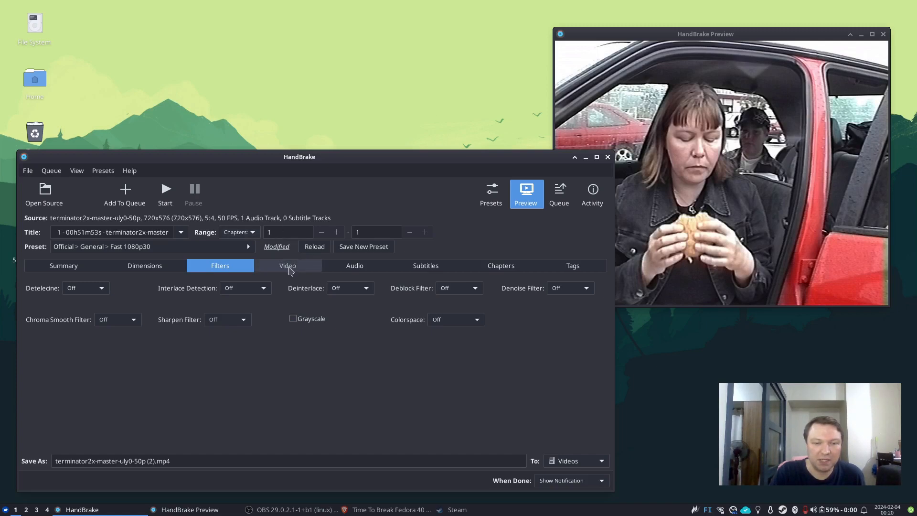
left_click(461, 322)
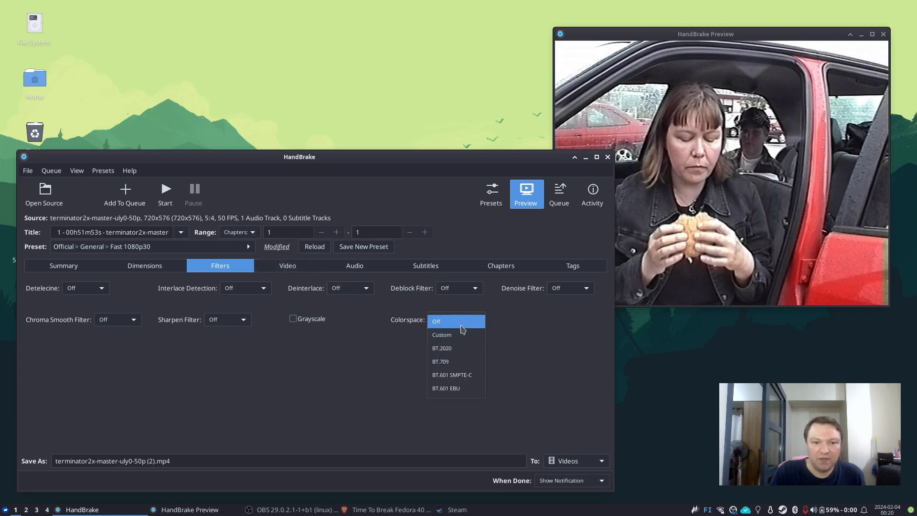
left_click(463, 324)
left_click(471, 321)
left_click(400, 323)
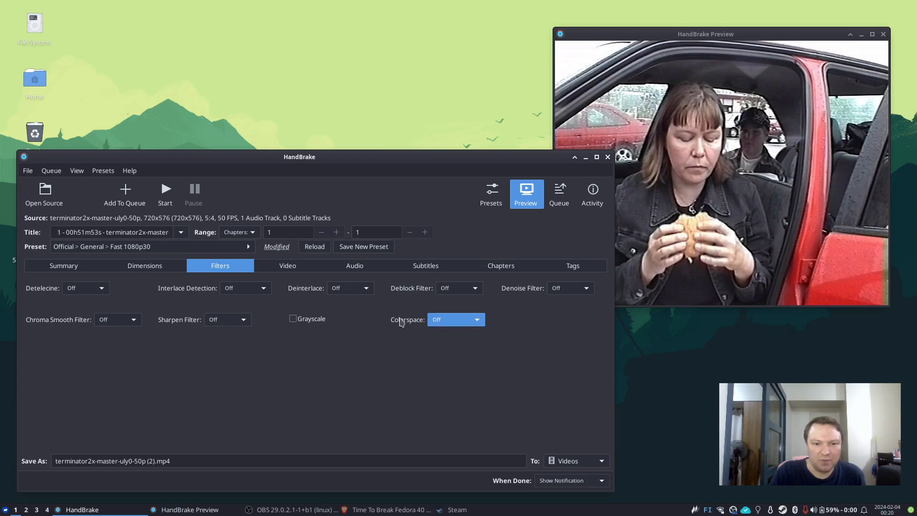
- Review the available video encoders in the video settings and keep H.264 (x264) as the Video Encoder
left_click(291, 272)
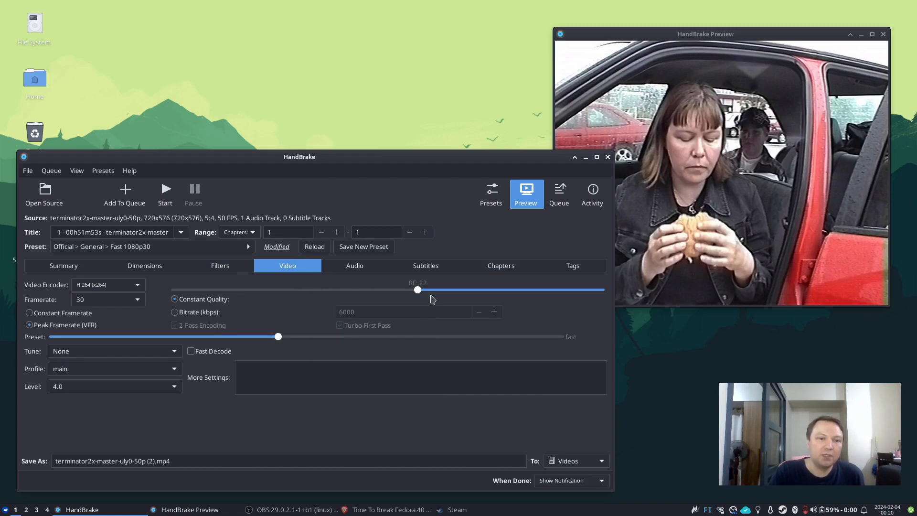
left_click(123, 285)
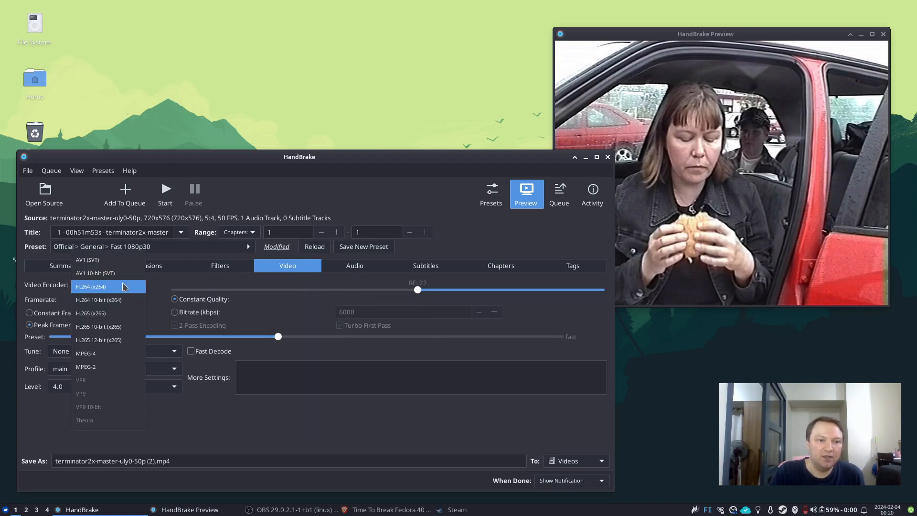
left_click(124, 286)
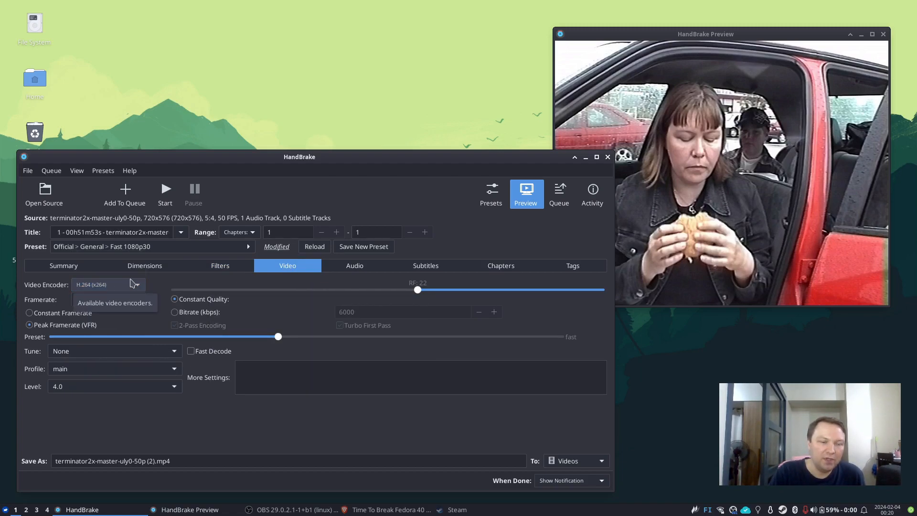
left_click(129, 288)
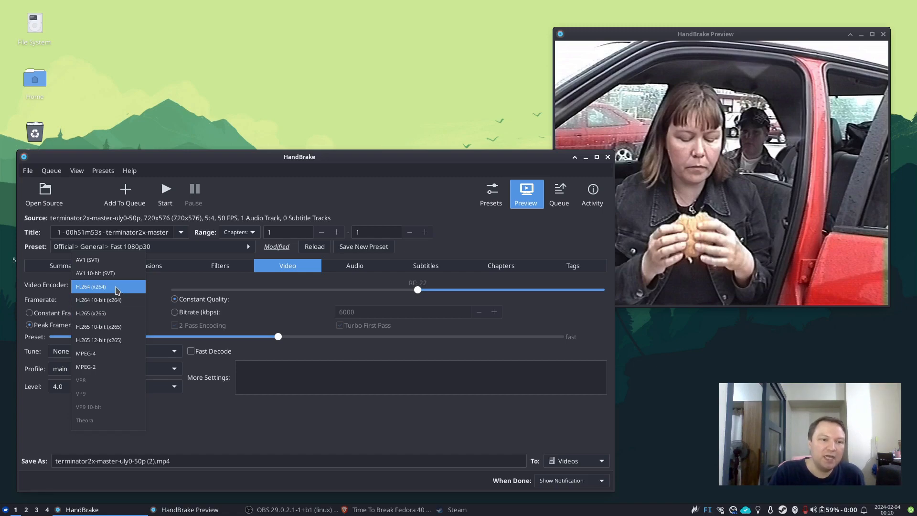
left_click(119, 290)
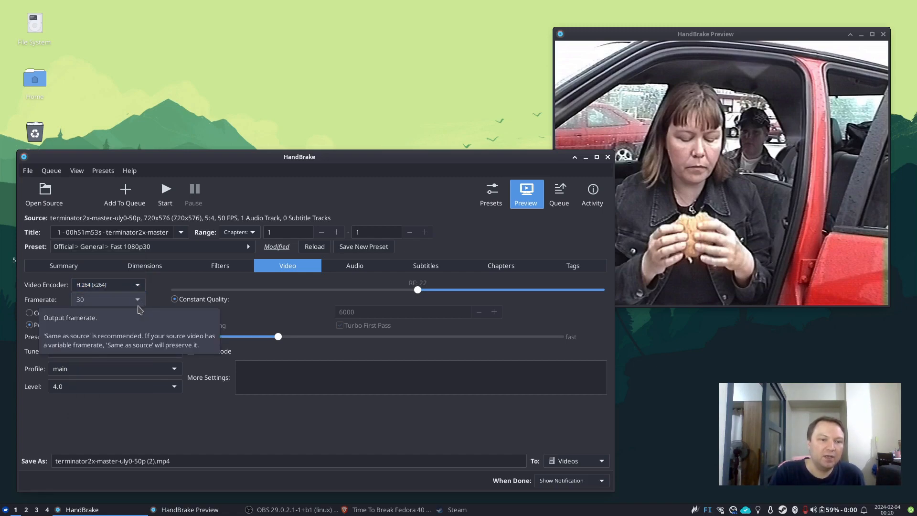
- Try the Same as source Framerate and check the preview picture
left_click(137, 300)
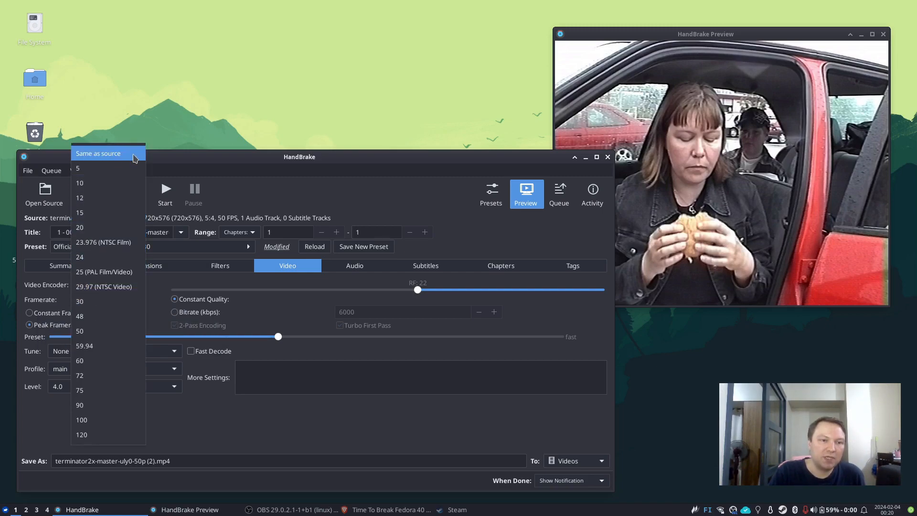
left_click(133, 155)
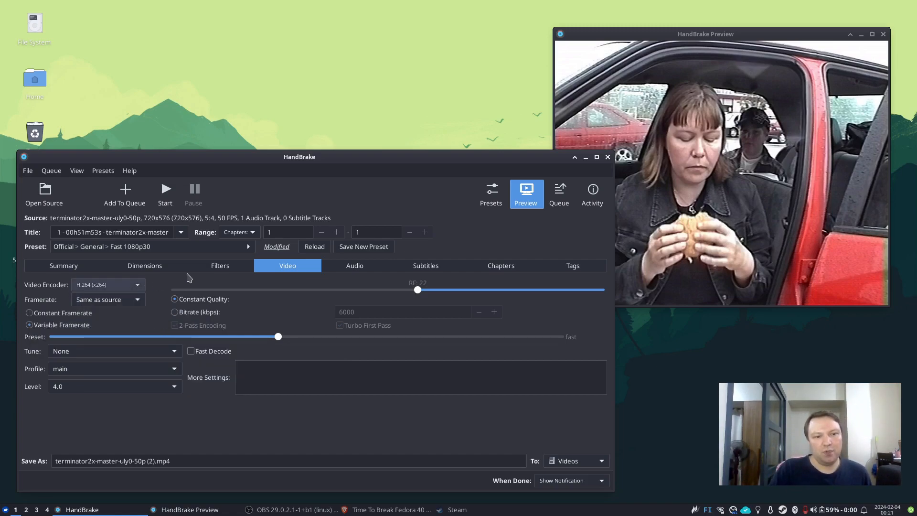
left_click(789, 206)
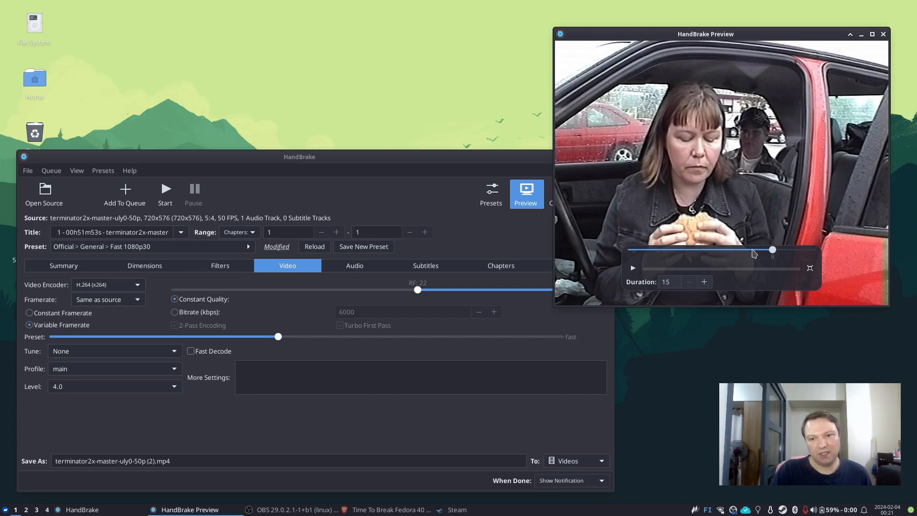
left_click_drag(767, 250, 746, 250)
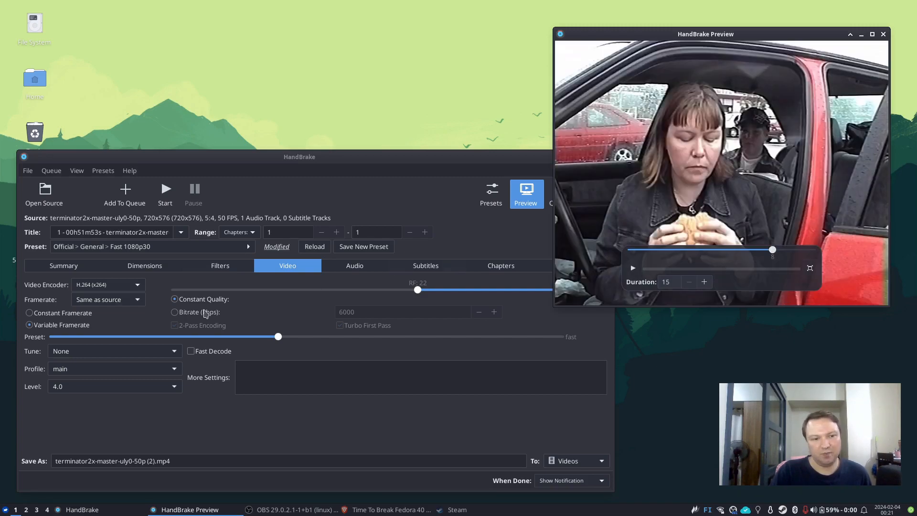
- Set the output Framerate to 50 with Constant Framerate, and return to the filter settings
left_click(91, 300)
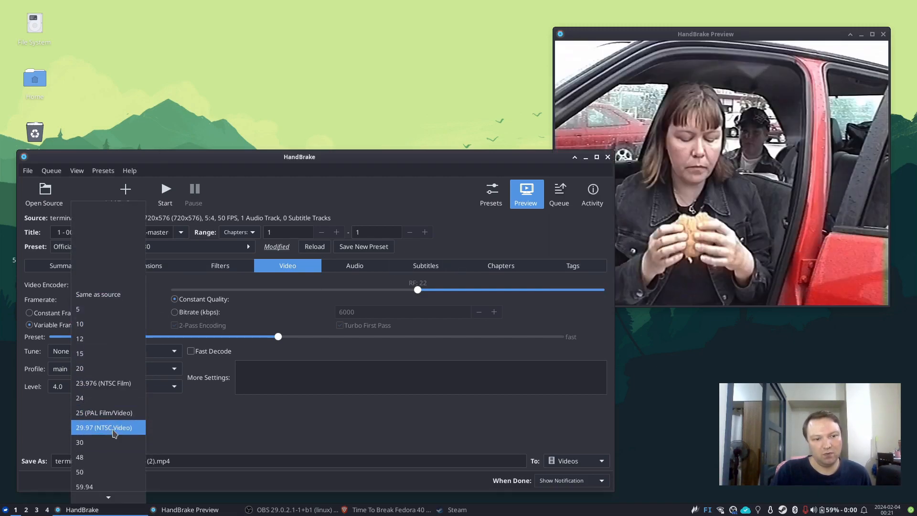
left_click(107, 464)
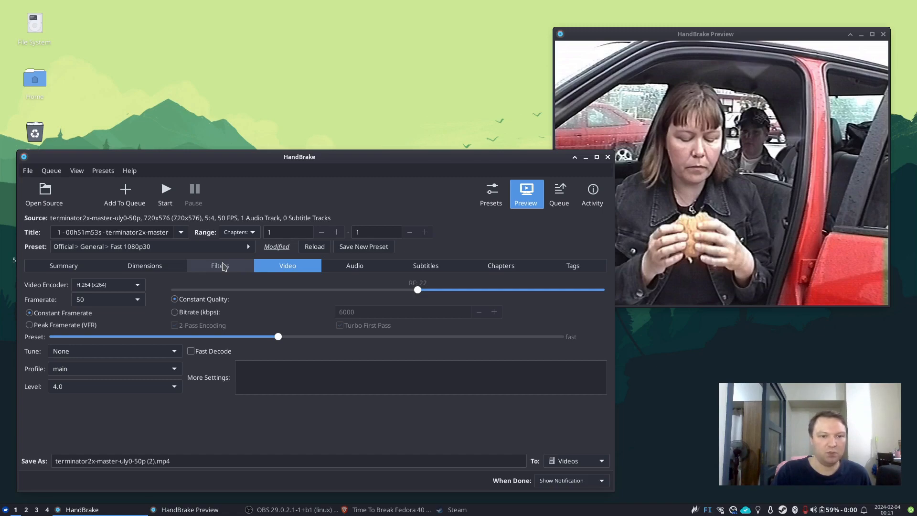
left_click(228, 269)
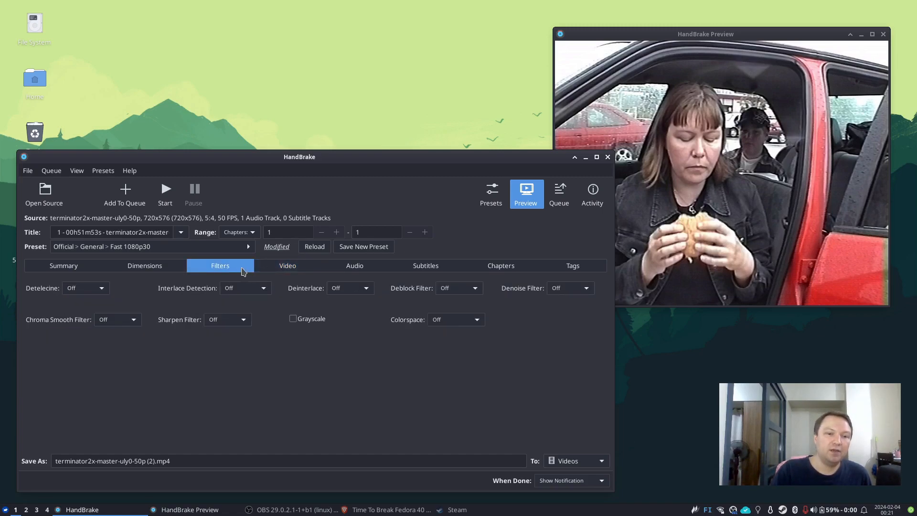
- Set Interlace Detection to Default and Deinterlace to Decomb with the Default preset, and return to the video settings
left_click(221, 289)
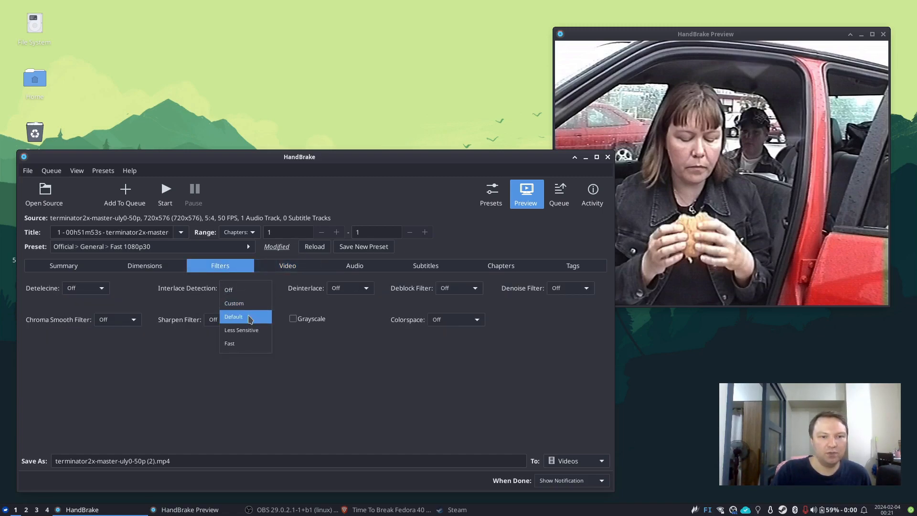
left_click(249, 318)
left_click(365, 304)
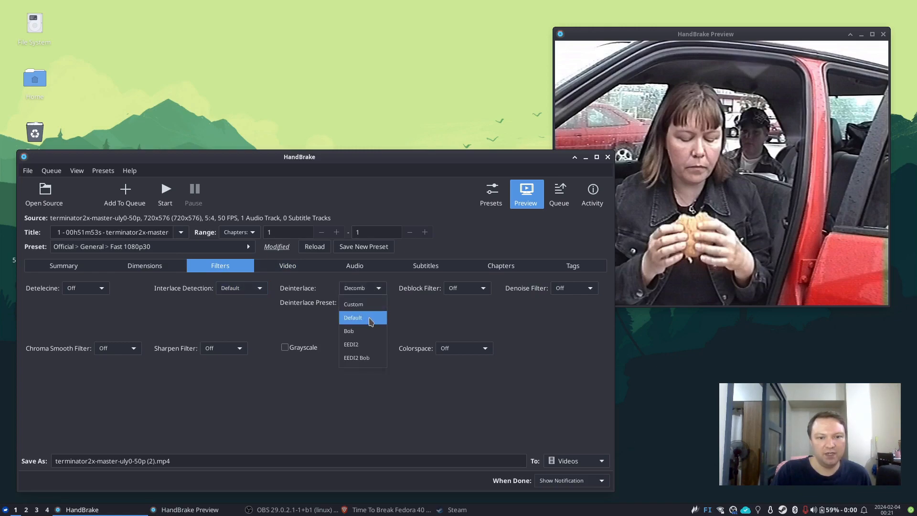
left_click(372, 317)
left_click(274, 269)
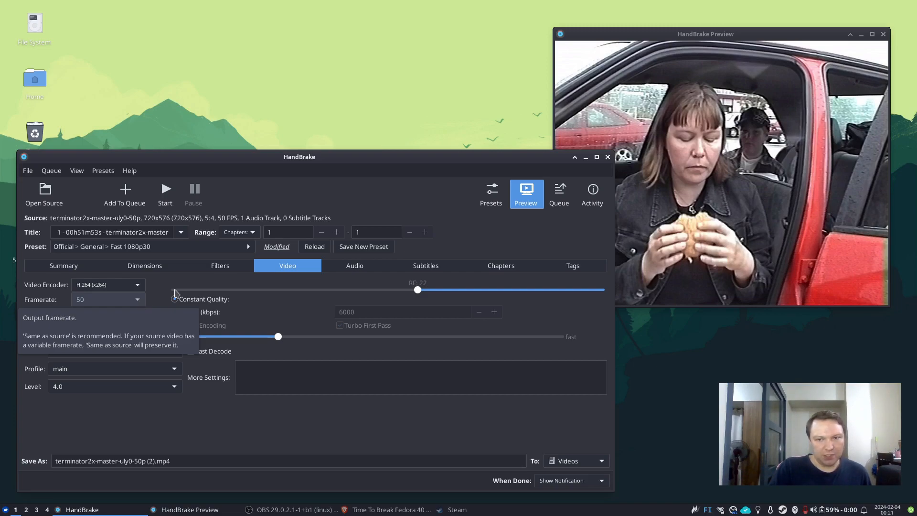
- Check the preview picture and set the output Framerate to Same as source
left_click(690, 97)
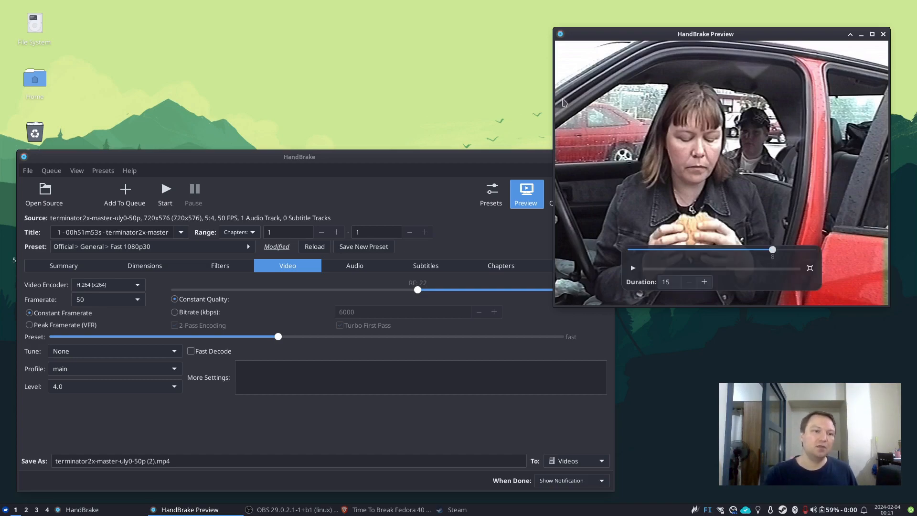
left_click(125, 299)
scroll(125, 143, "up", 2)
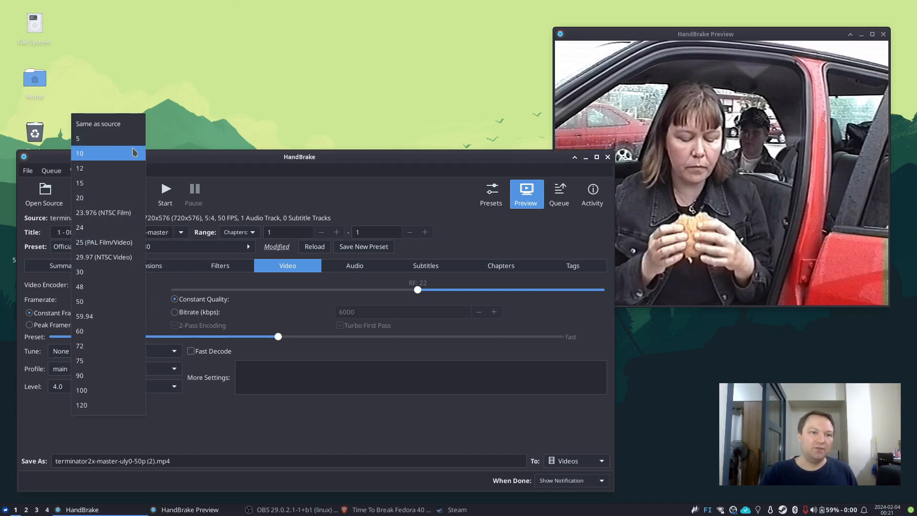
left_click(125, 130)
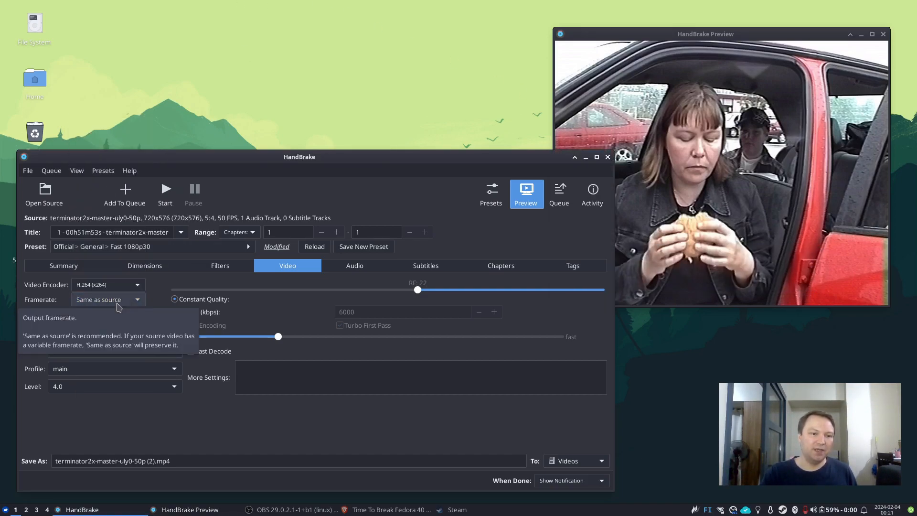
left_click_drag(238, 162, 239, 160)
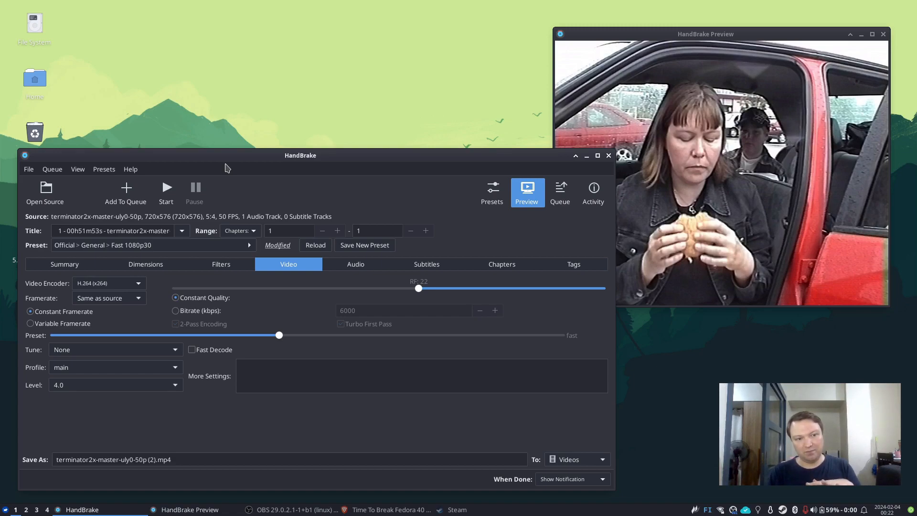
- Try a Framerate of 50 and change it back to Same as source
left_click(126, 298)
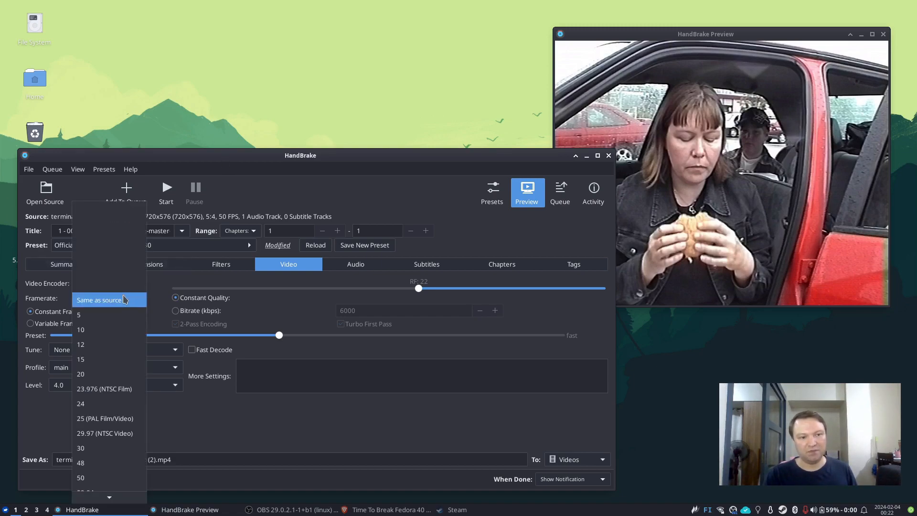
scroll(110, 383, "down", 1)
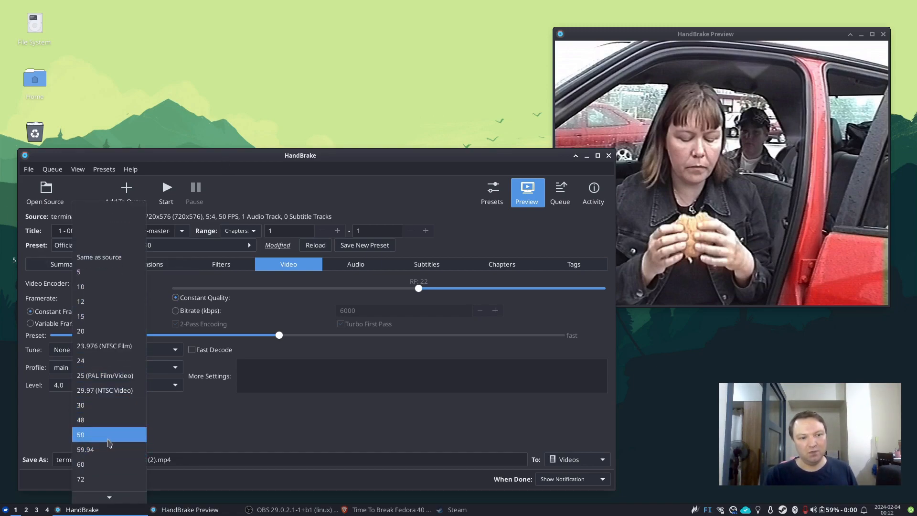
left_click(110, 443)
left_click(128, 300)
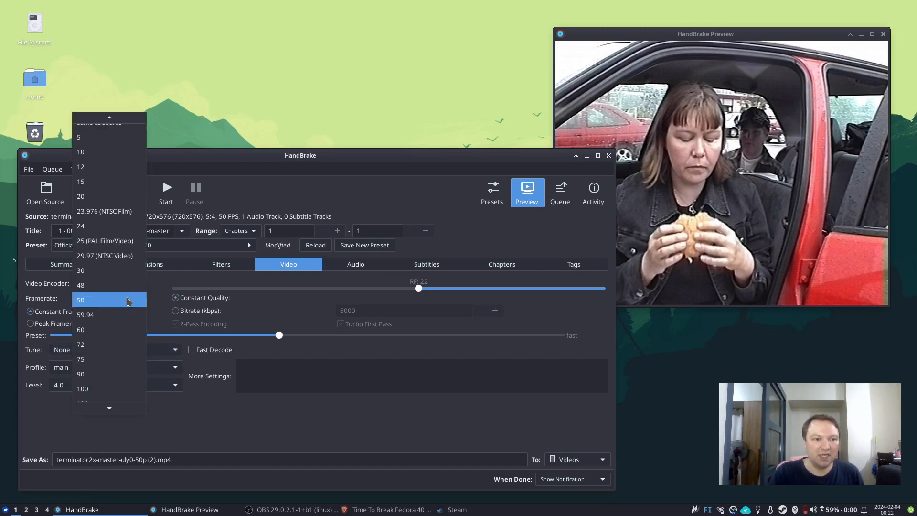
left_click(96, 122)
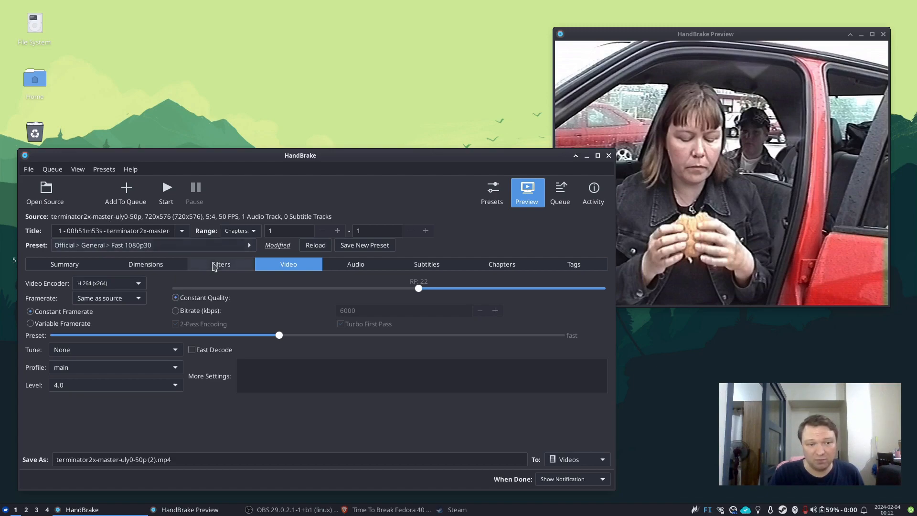
- Try the H.265 (x265), H.264 10-bit (x264) and H.265 10-bit (x265) video encoders, end on H.265 (x265) and check the preview picture
left_click_drag(301, 158, 339, 149)
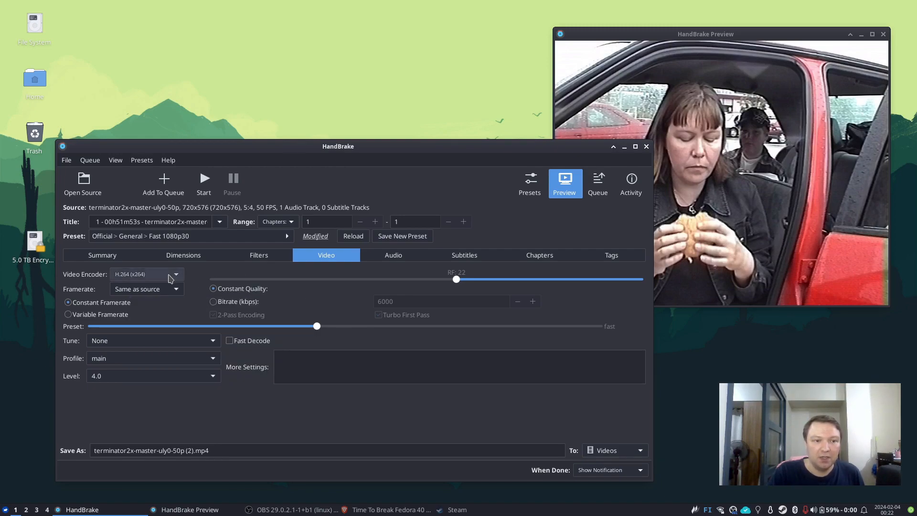
left_click(170, 277)
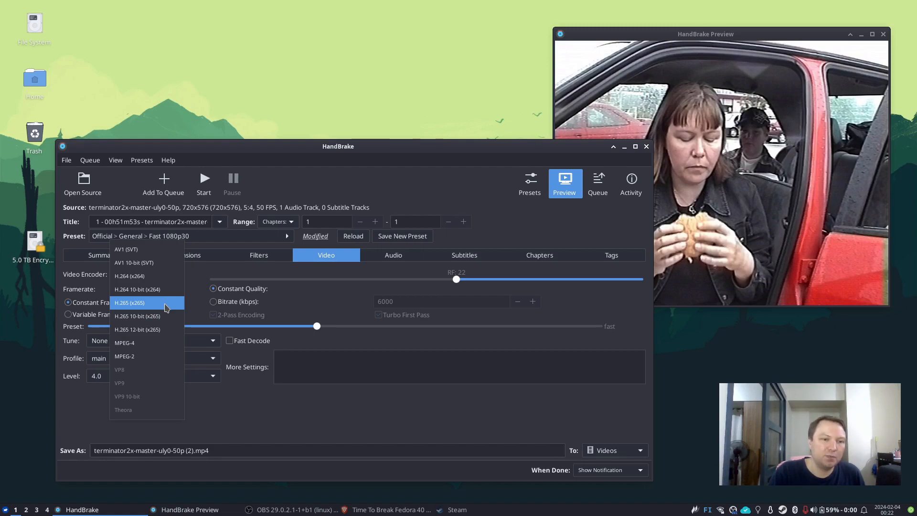
left_click(167, 308)
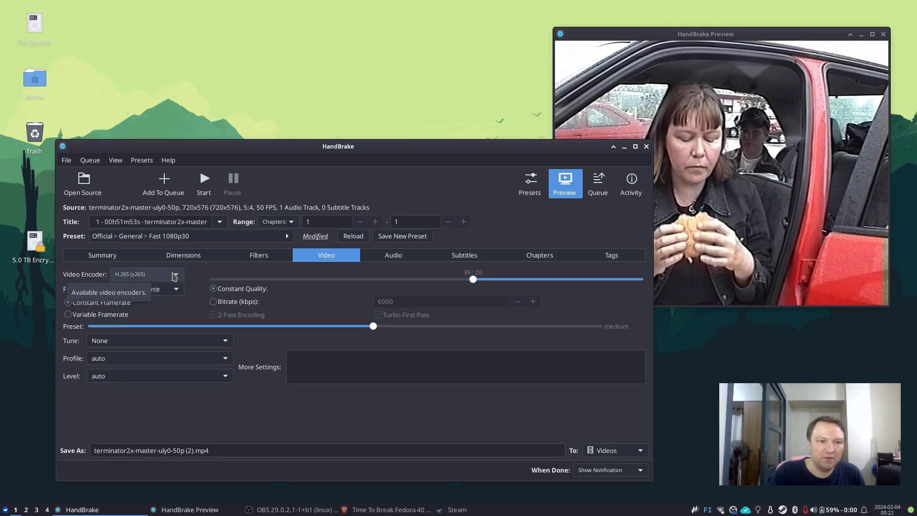
left_click(175, 275)
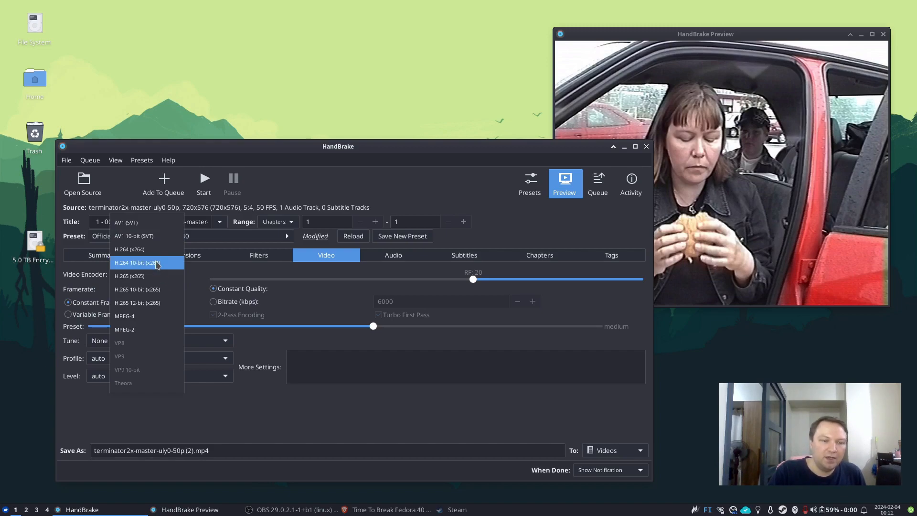
left_click(158, 267)
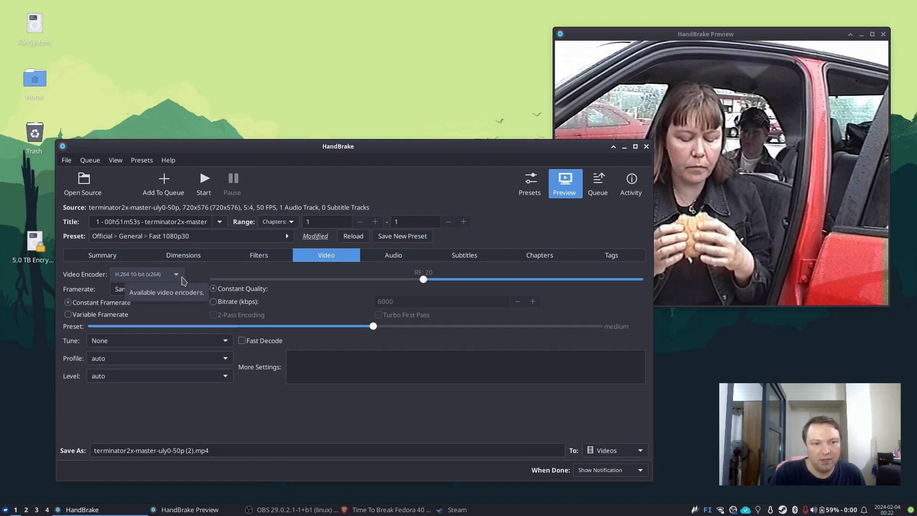
left_click(182, 279)
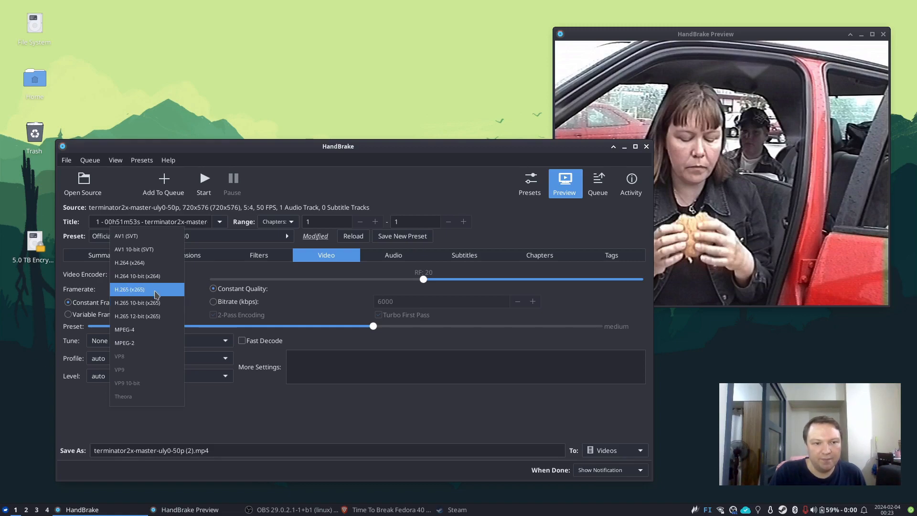
left_click(127, 307)
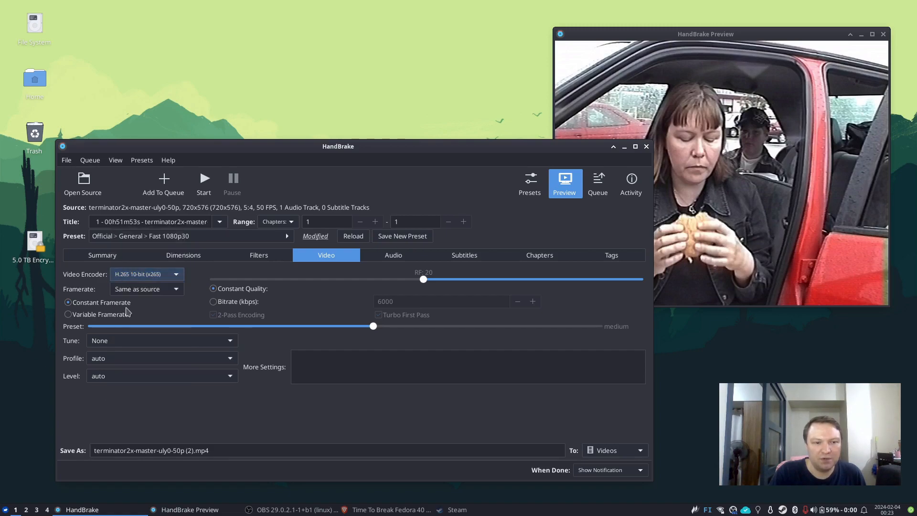
left_click(145, 274)
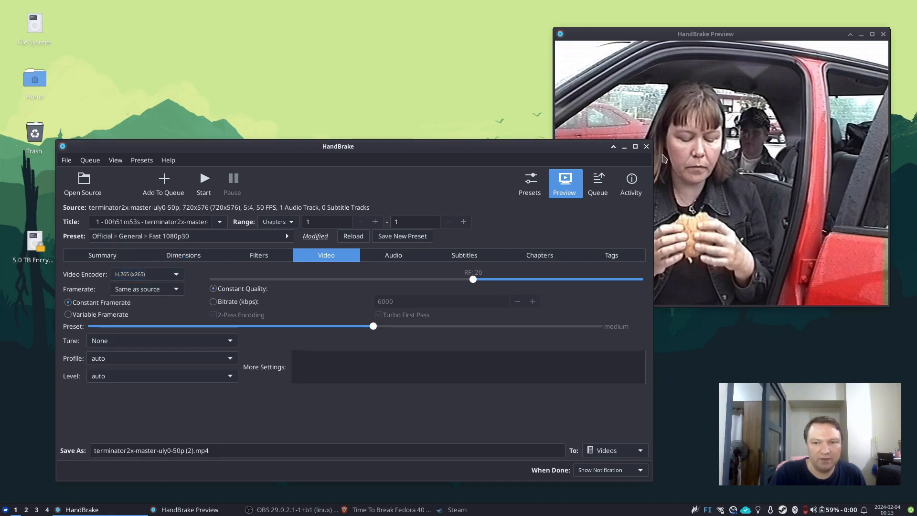
left_click(756, 94)
mouse_move(773, 254)
left_mouse_down()
mouse_move(751, 253)
mouse_move(771, 254)
left_mouse_up()
left_click(311, 167)
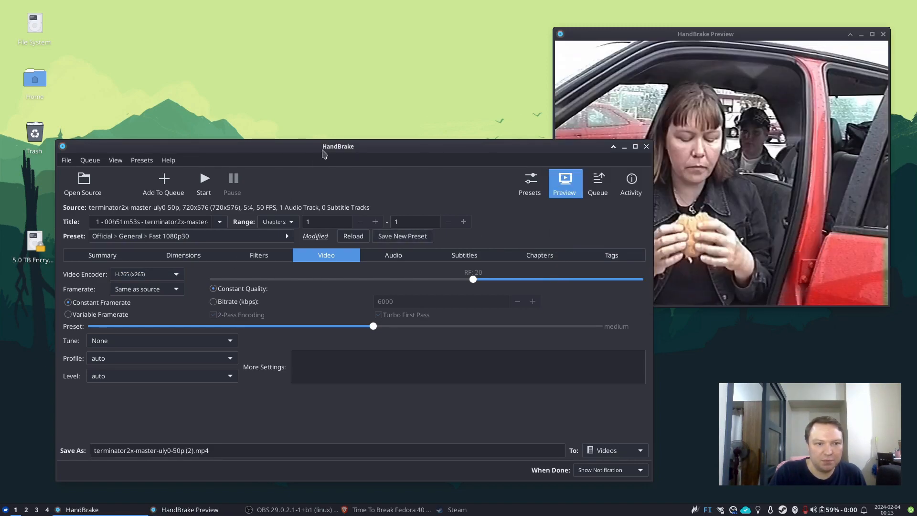
- Set the Video Encoder to H.264 (x264), try the Bitrate mode and switch back to Constant Quality
left_click(162, 275)
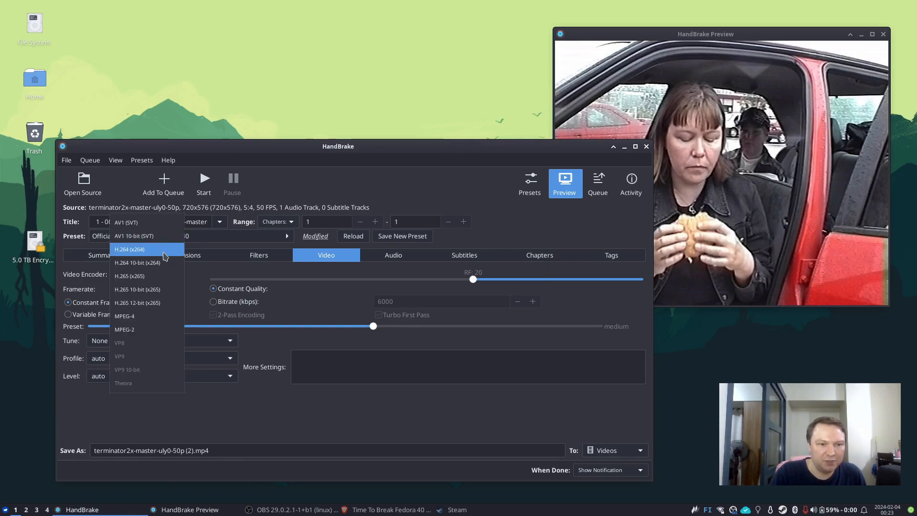
left_click(164, 256)
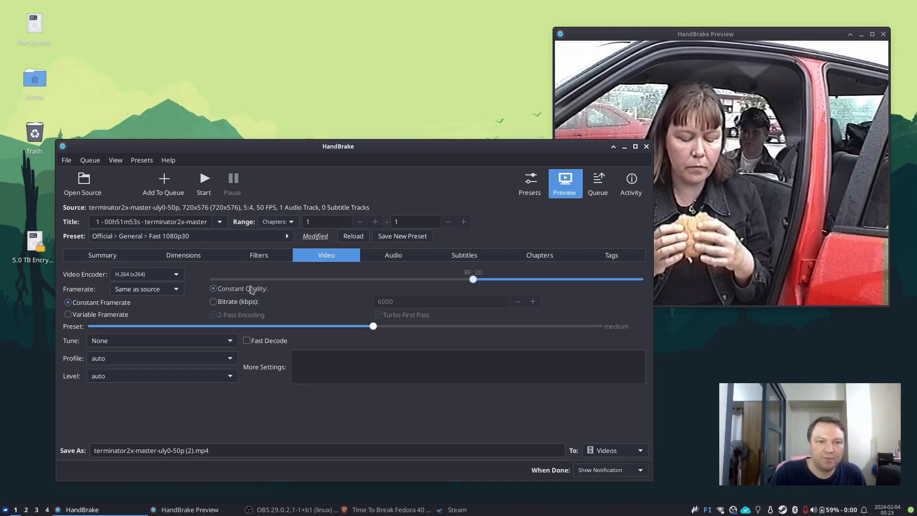
left_click(238, 306)
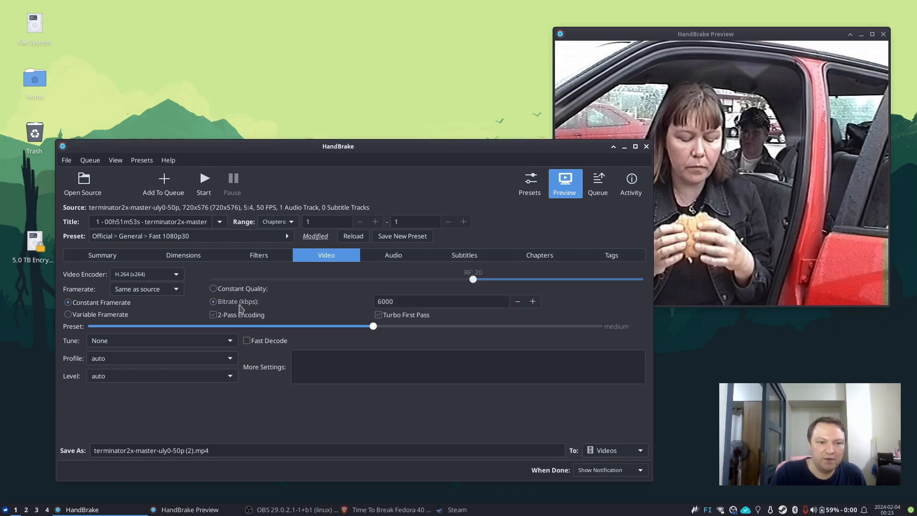
left_click(250, 289)
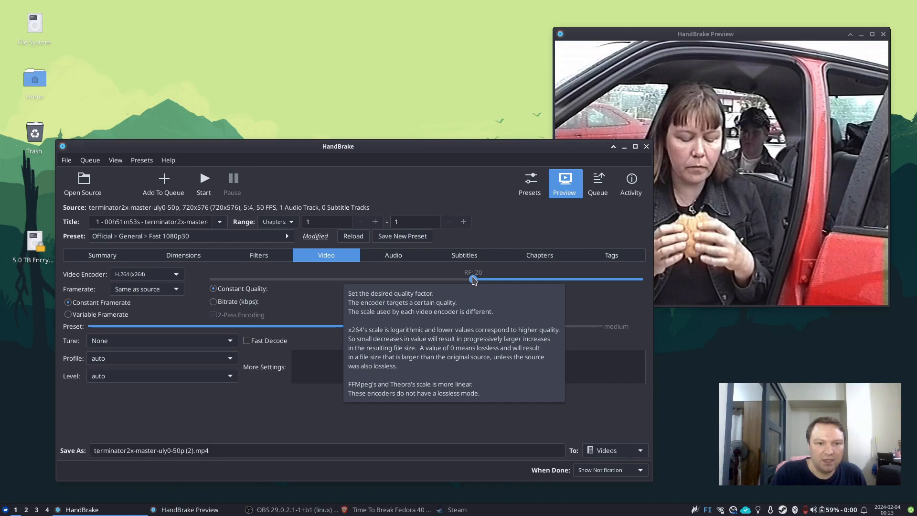
- Raise the Constant Quality setting to RF 14 and check the preview picture
left_click_drag(478, 283, 487, 284)
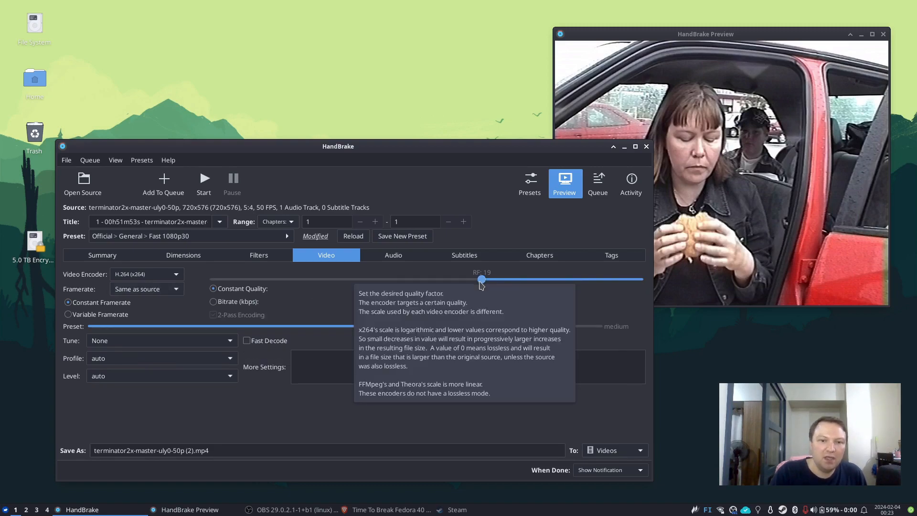
left_click_drag(482, 280, 524, 278)
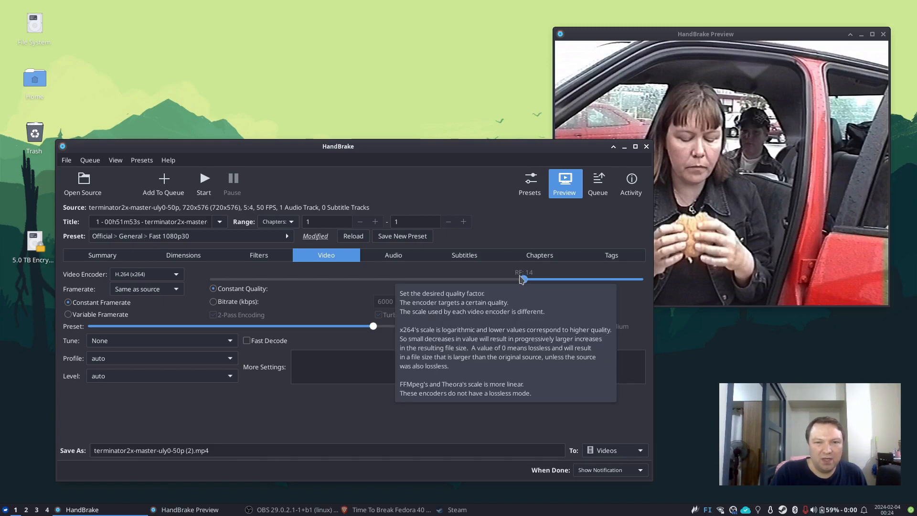
left_click_drag(507, 150, 513, 133)
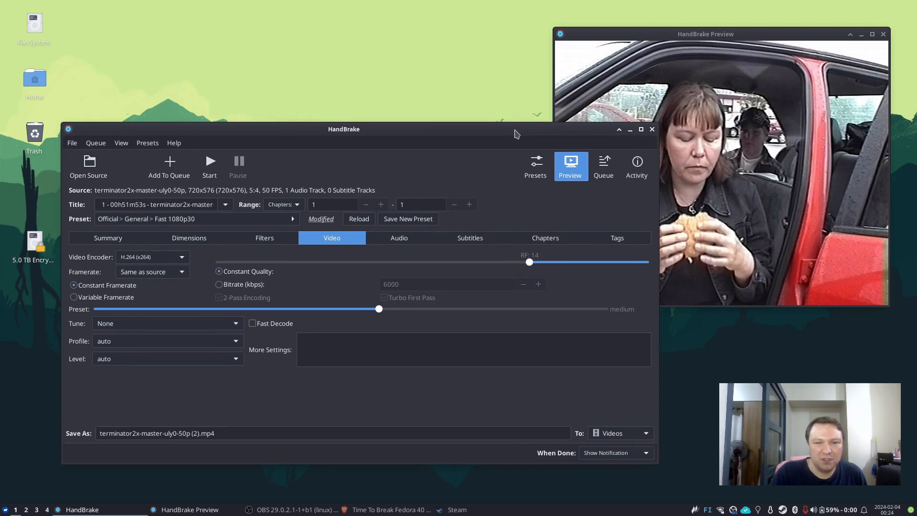
left_click(579, 222)
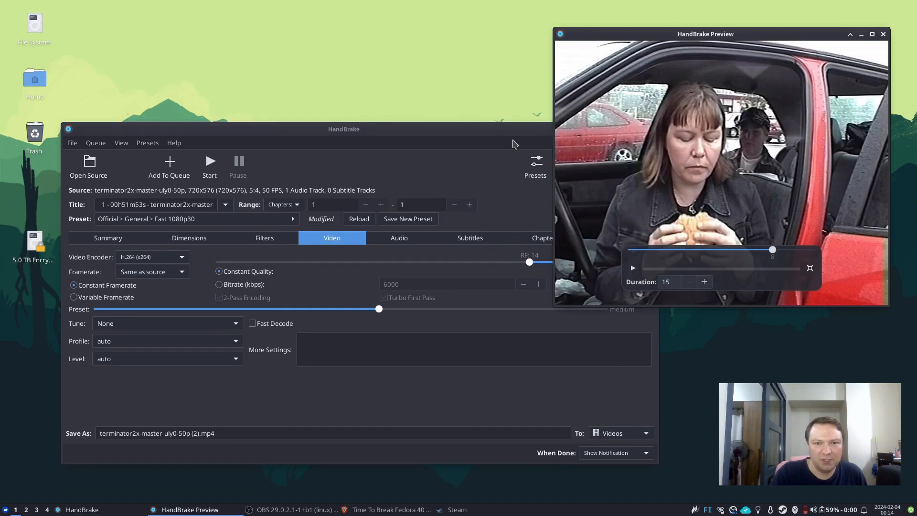
left_click(515, 148)
left_click(683, 67)
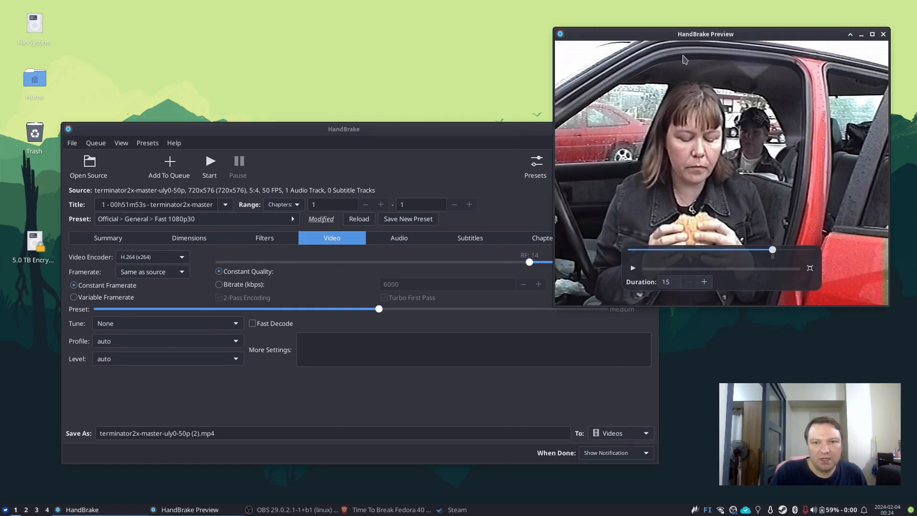
- Move the main window up slightly and place the 5.0 TB Encrypted desktop icon directly beneath the Trash
mouse_move(512, 140)
left_mouse_down()
mouse_move(502, 141)
mouse_move(512, 130)
left_mouse_up()
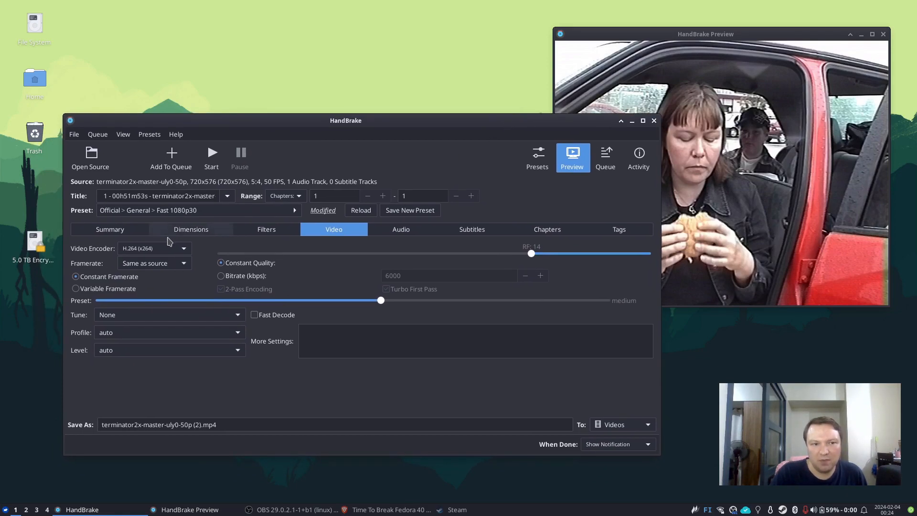
left_click_drag(34, 244, 33, 189)
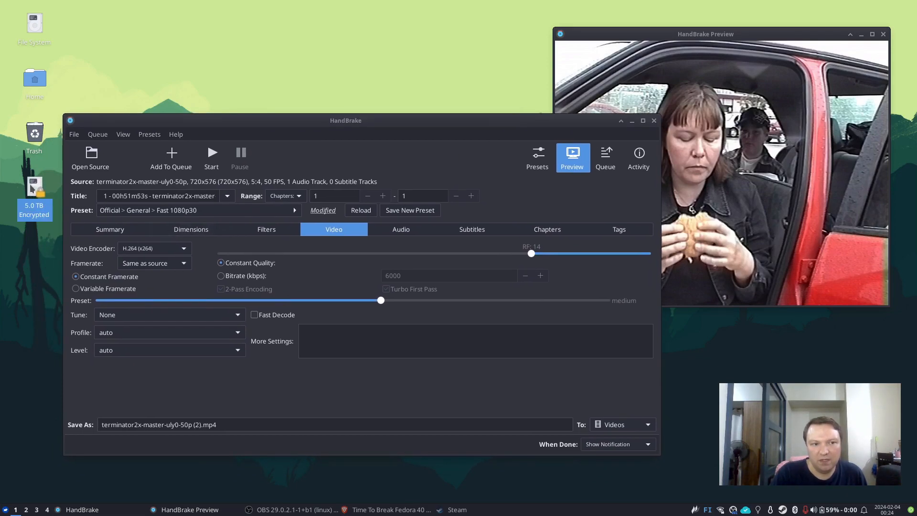
left_click(118, 68)
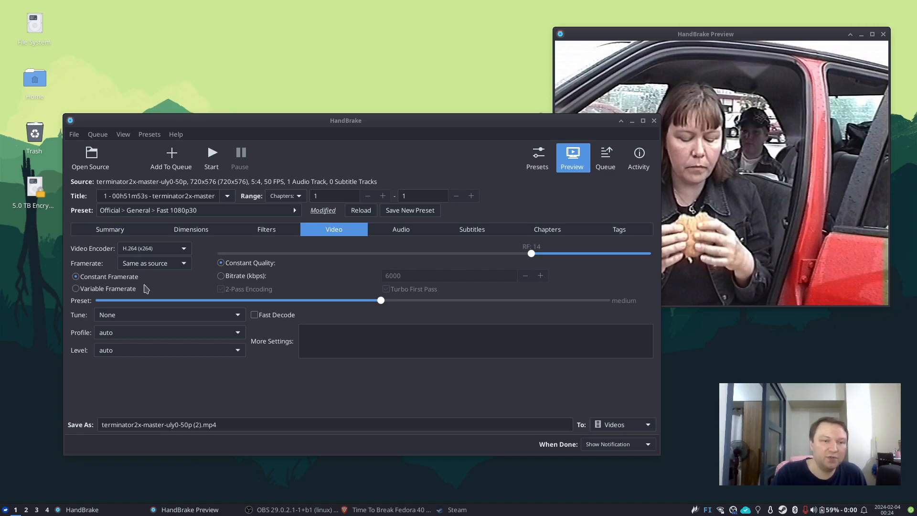
mouse_move(482, 118)
left_mouse_down()
mouse_move(452, 119)
mouse_move(499, 126)
mouse_move(490, 112)
left_mouse_up()
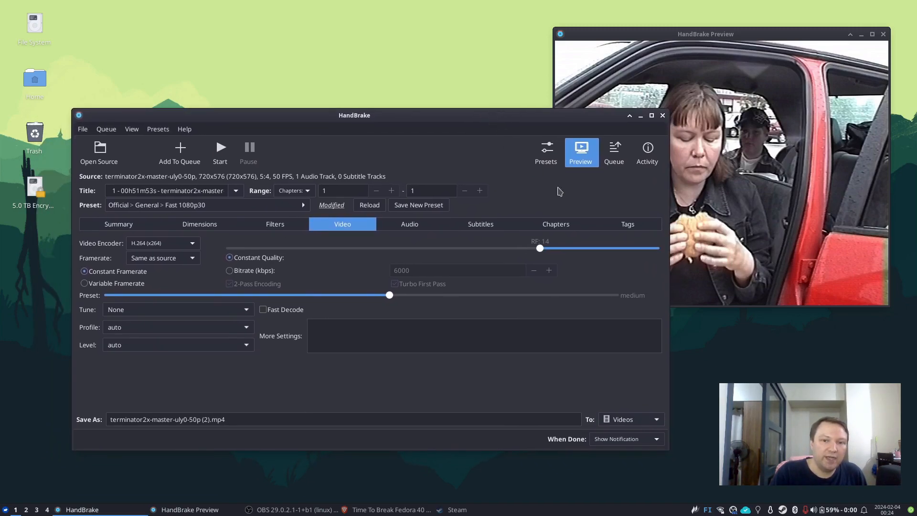
- Review the explanation of the quality factor and bring the preview picture to the front
mouse_move(536, 247)
left_mouse_down()
mouse_move(505, 248)
mouse_move(544, 254)
left_mouse_up()
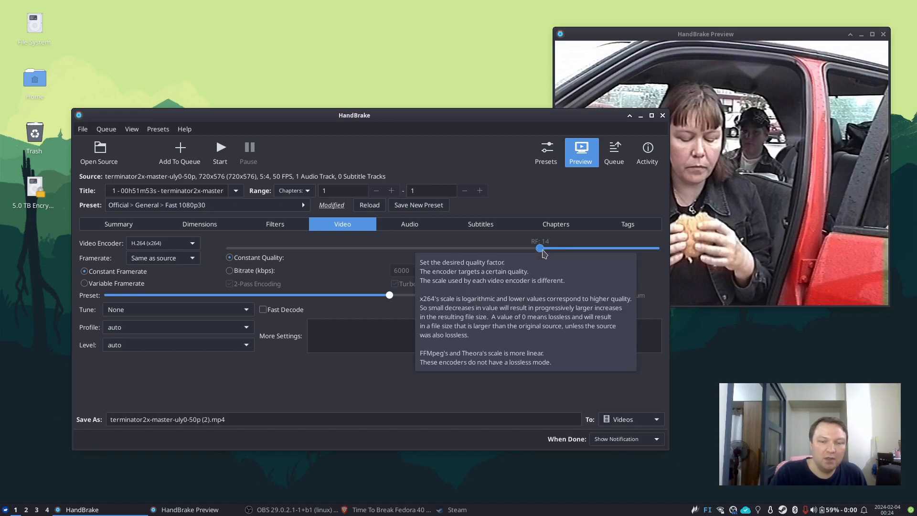
left_click(690, 211)
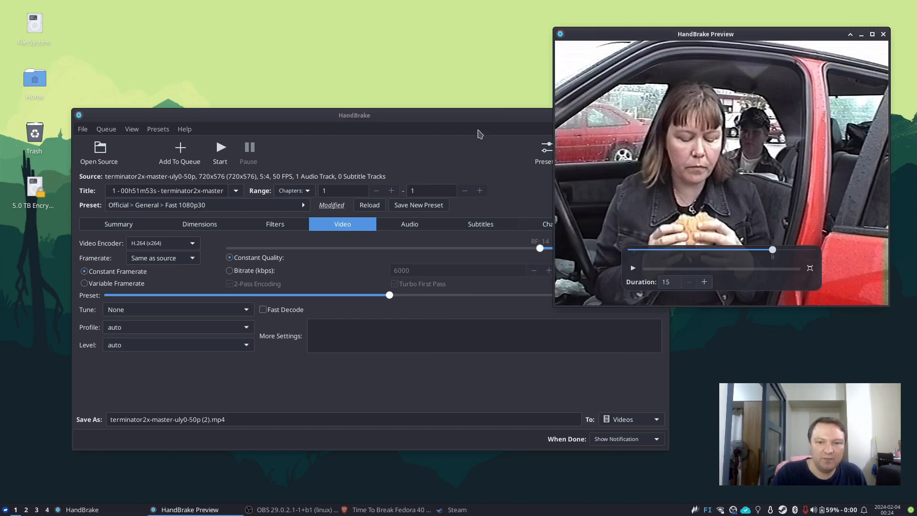
- Try quality factors RF 10, RF 12 and the lossless RF 0 for Constant Quality, and return it to RF 14
left_click(494, 127)
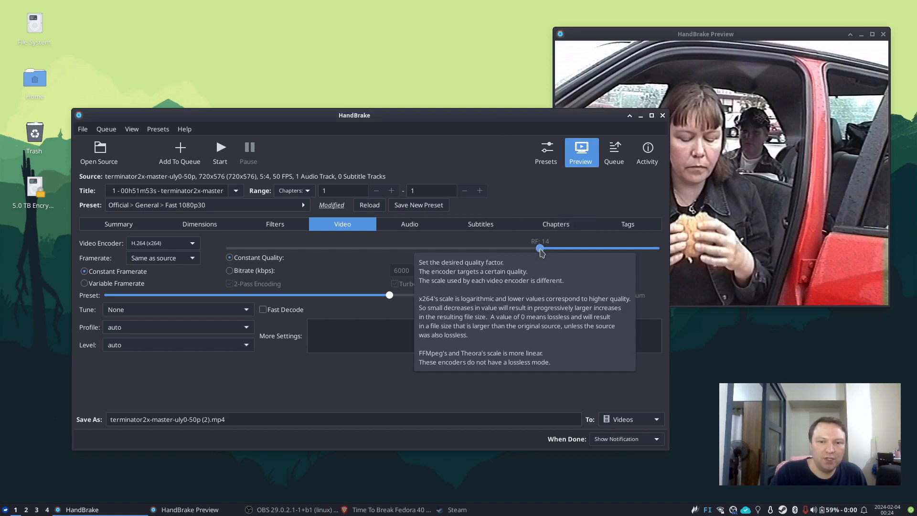
mouse_move(540, 251)
left_mouse_down()
mouse_move(580, 254)
mouse_move(544, 256)
left_mouse_up()
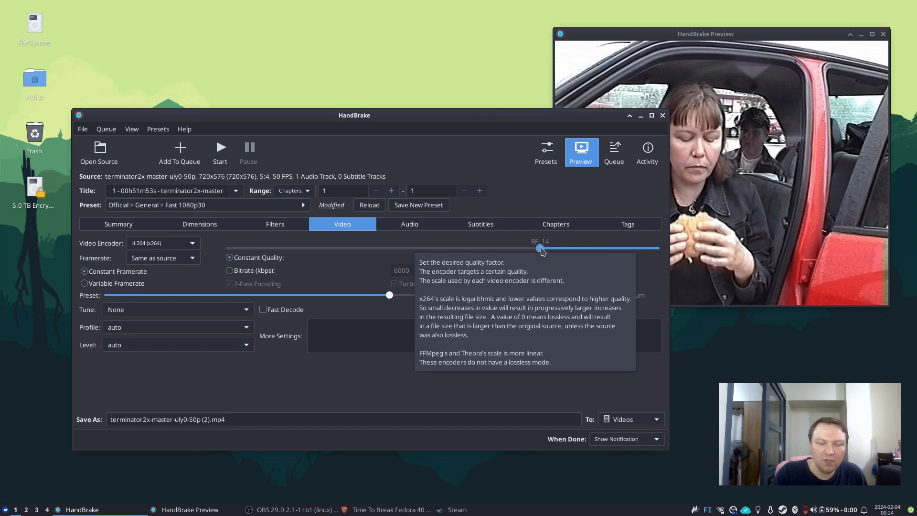
left_click_drag(541, 249, 540, 248)
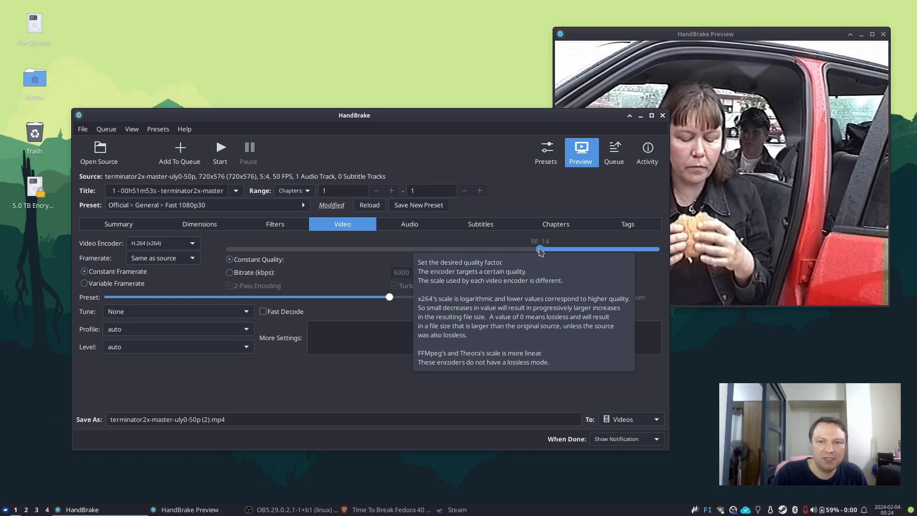
left_click_drag(540, 252, 573, 253)
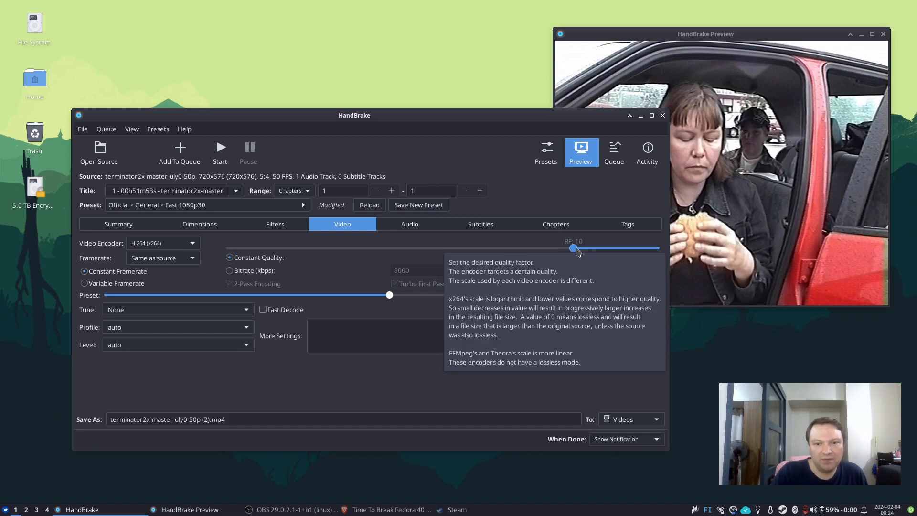
left_click_drag(577, 252, 561, 250)
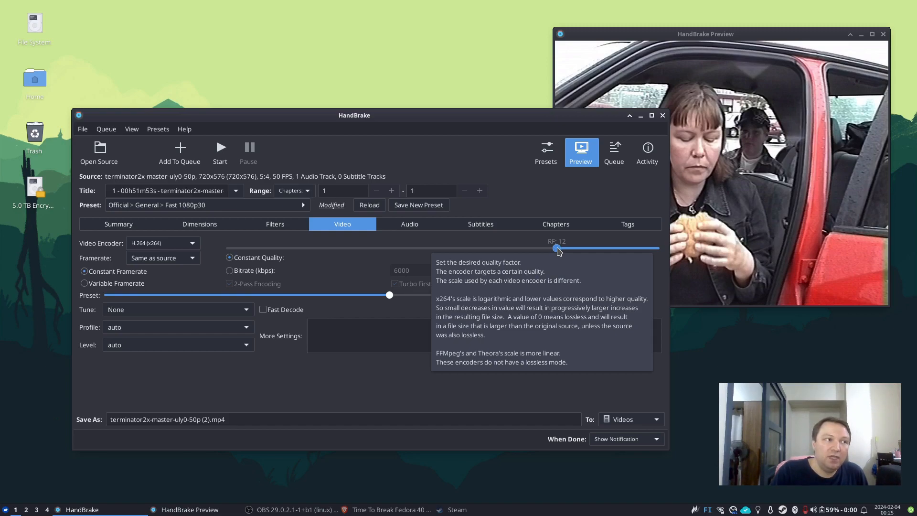
left_click_drag(558, 248, 654, 248)
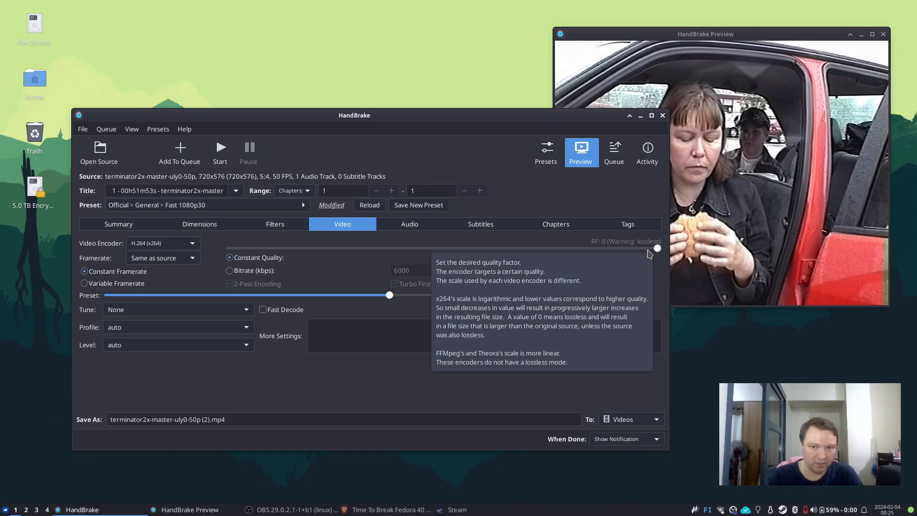
left_click_drag(658, 249, 540, 250)
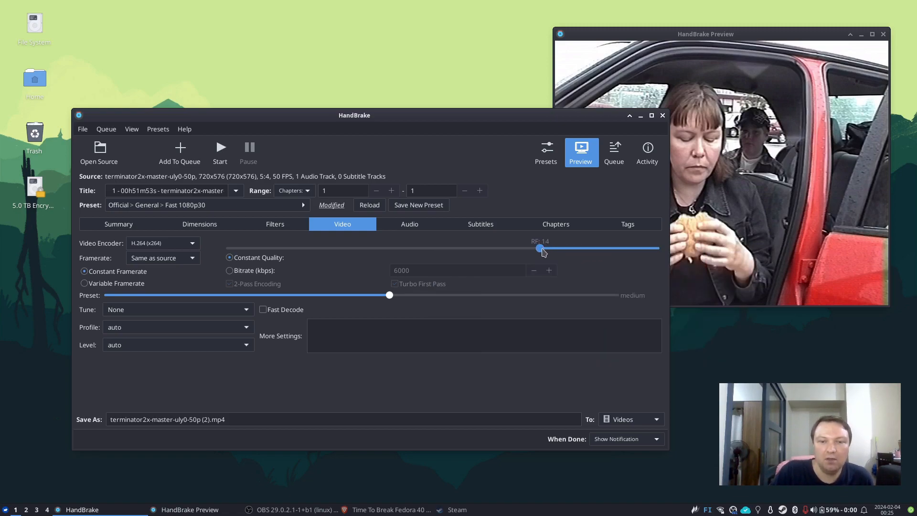
- Move the preview window slightly up and to the right, and shift the main window slightly to the right
left_click(789, 104)
mouse_move(659, 32)
left_mouse_down()
mouse_move(660, 41)
mouse_move(666, 24)
left_mouse_up()
mouse_move(501, 116)
left_mouse_down()
mouse_move(472, 128)
mouse_move(514, 119)
left_mouse_up()
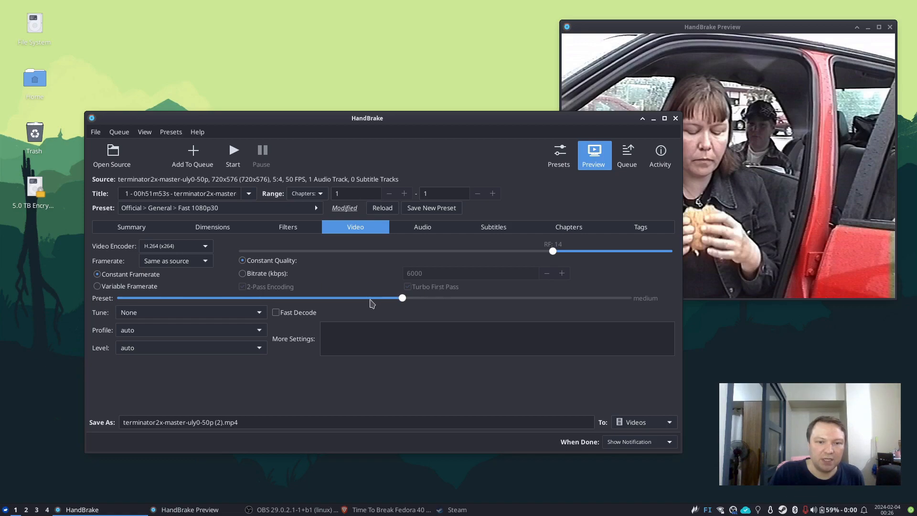
- Try the ultrafast, superfast and medium encoder presets, and set the video encoder's Preset to slow
left_click_drag(402, 298, 108, 300)
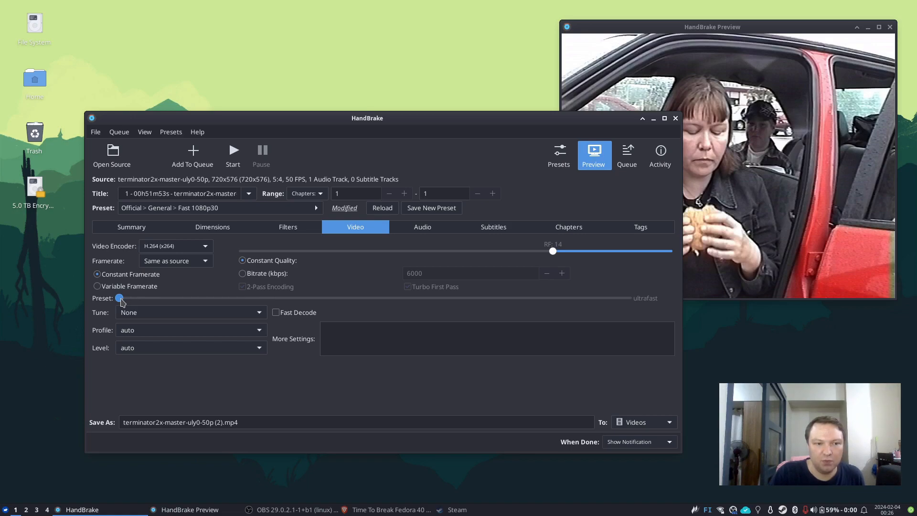
left_click(156, 301)
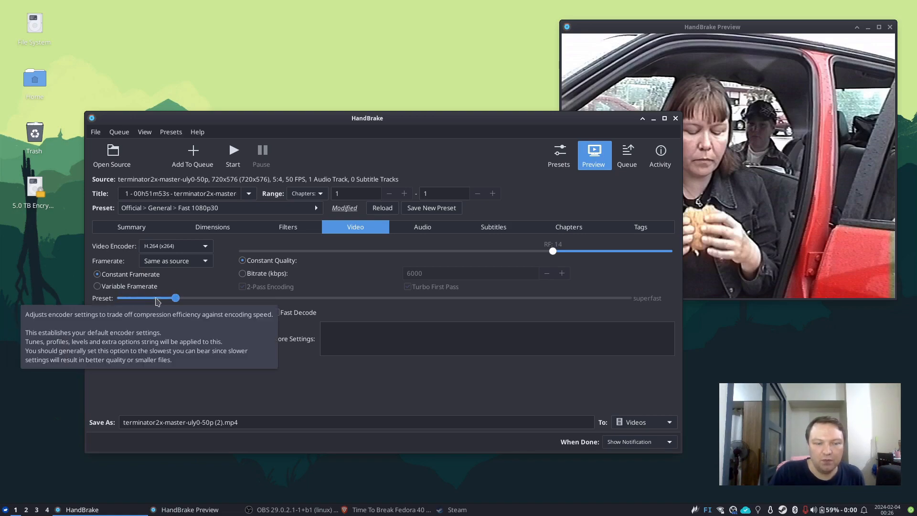
mouse_move(157, 298)
left_mouse_down()
mouse_move(134, 299)
mouse_move(170, 298)
left_mouse_up()
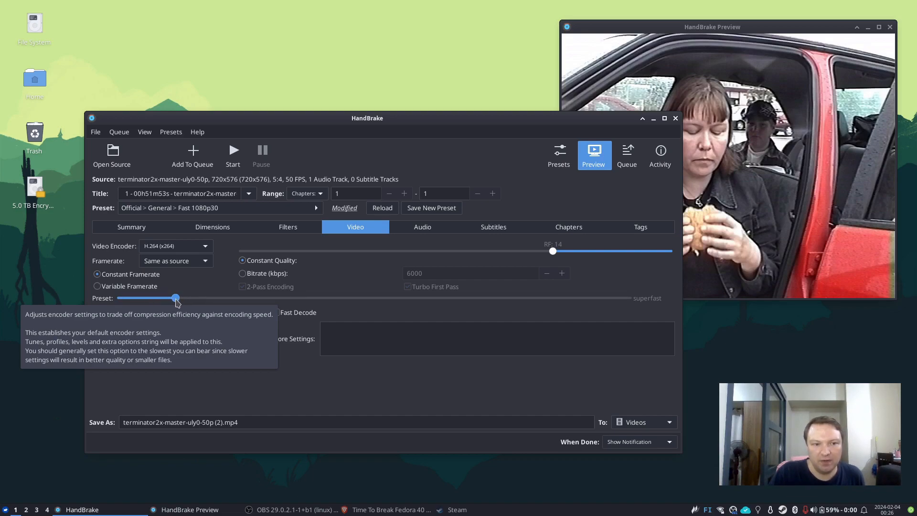
left_click_drag(177, 300, 382, 305)
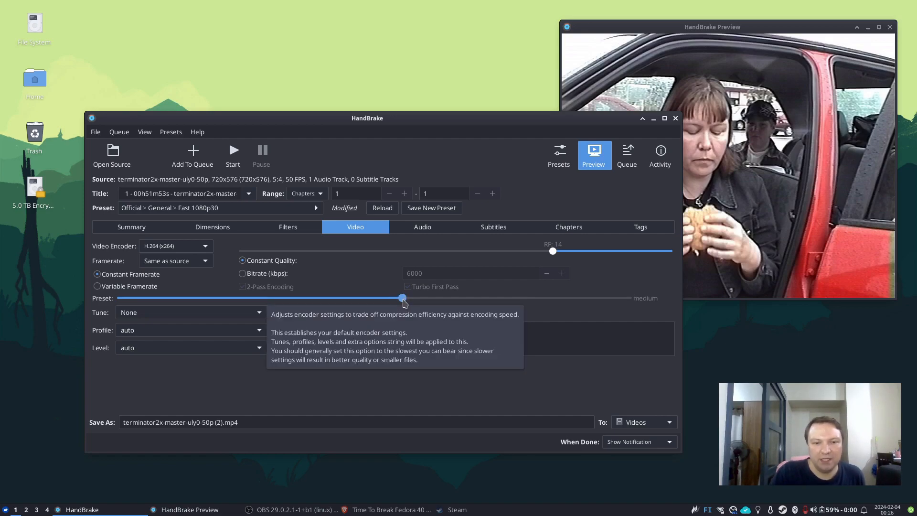
left_click_drag(403, 299, 442, 299)
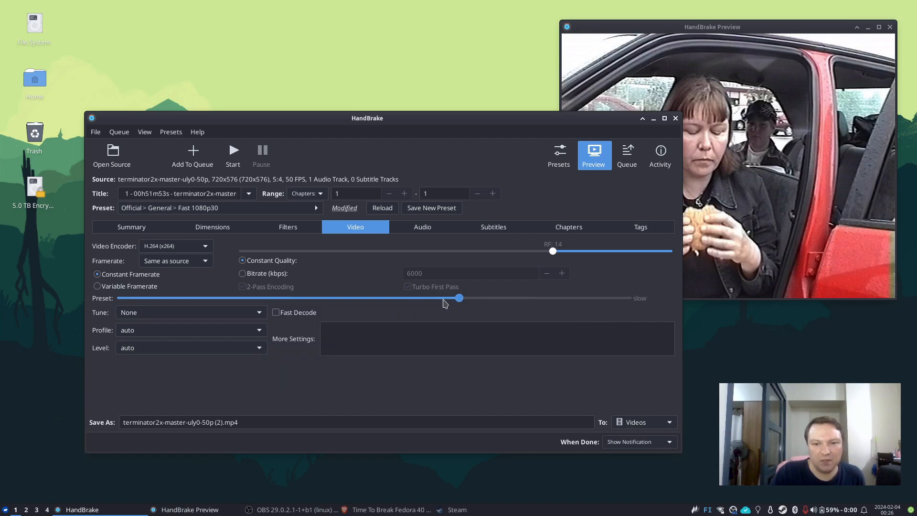
mouse_move(467, 302)
left_mouse_down()
mouse_move(630, 300)
mouse_move(417, 303)
mouse_move(459, 300)
left_mouse_up()
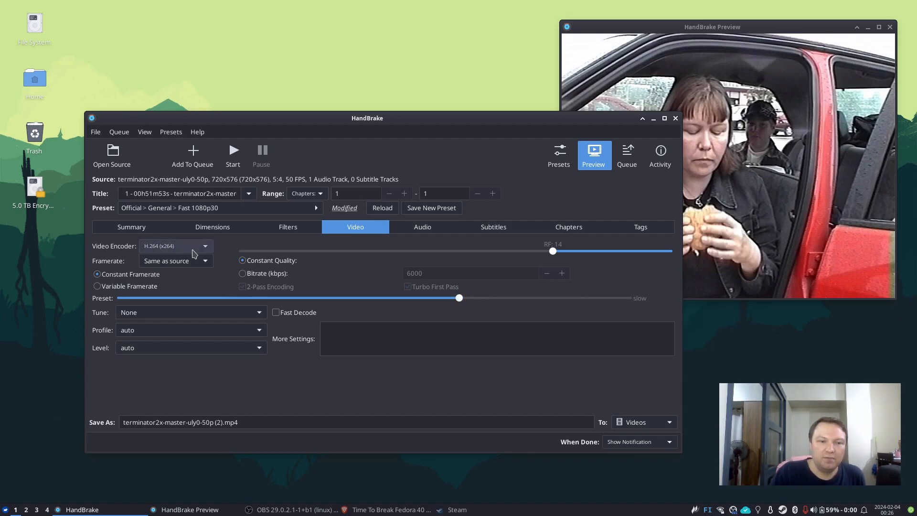
- Add all source audio tracks to the audio track list and shift the main window slightly upward
left_click(438, 230)
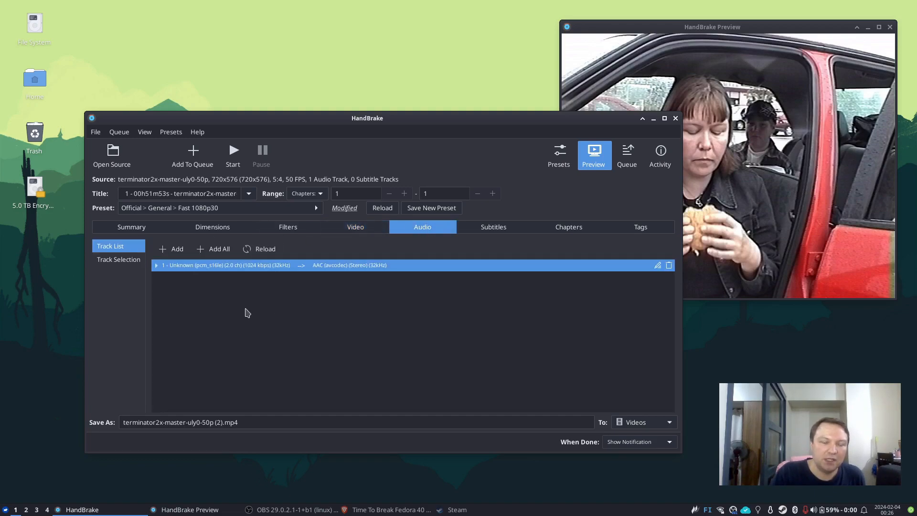
left_click(224, 251)
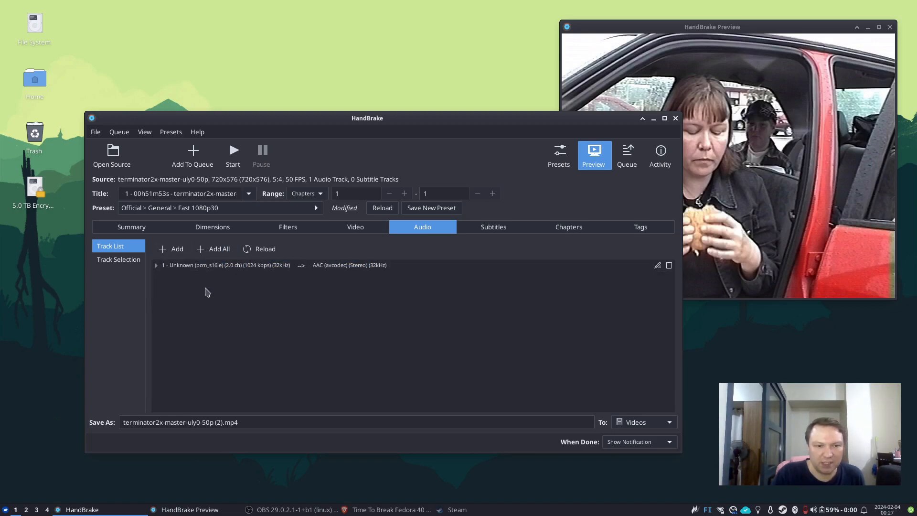
left_click(157, 267)
left_click(157, 267)
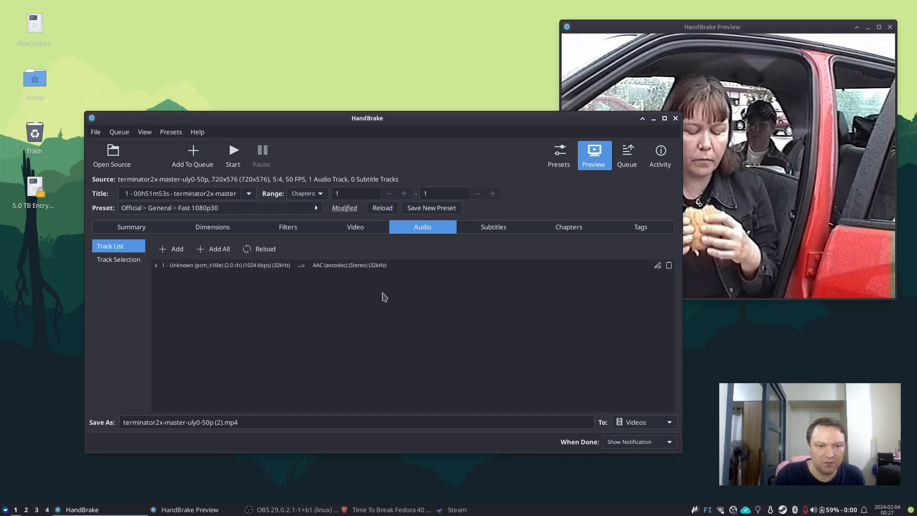
left_click_drag(392, 120, 384, 102)
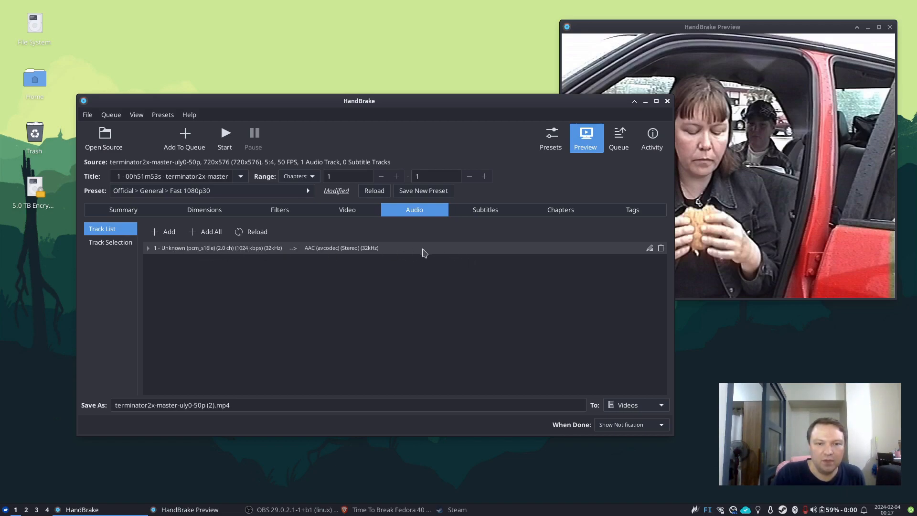
- Open the AAC audio track for editing, set its bitrate to 320 and choose Stereo as its mix
double_click(451, 252)
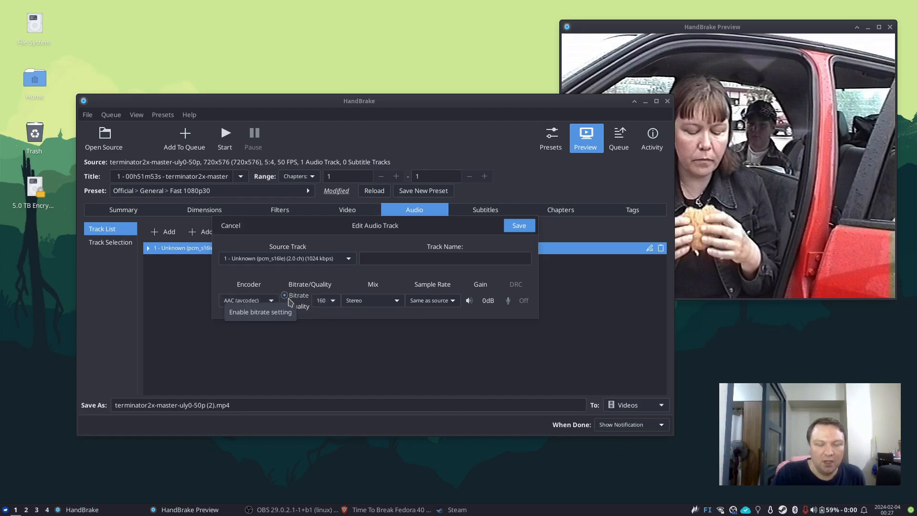
left_click(324, 301)
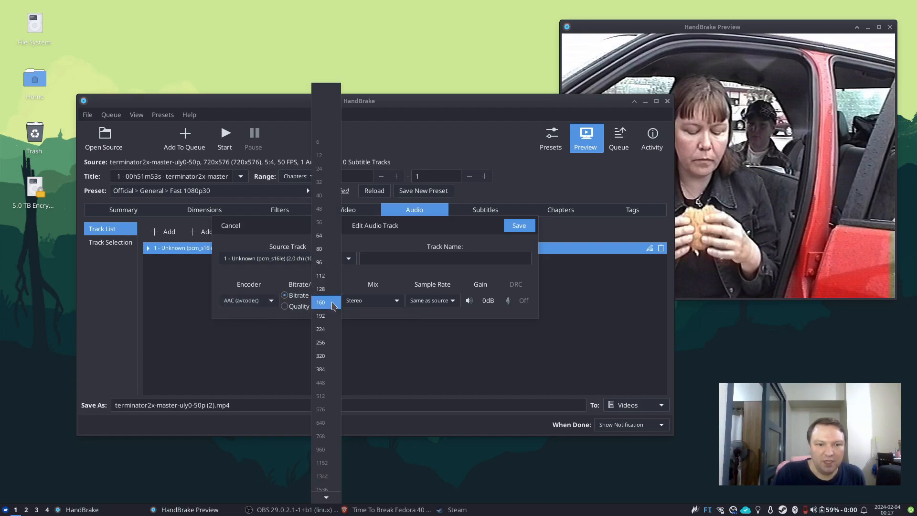
left_click(327, 356)
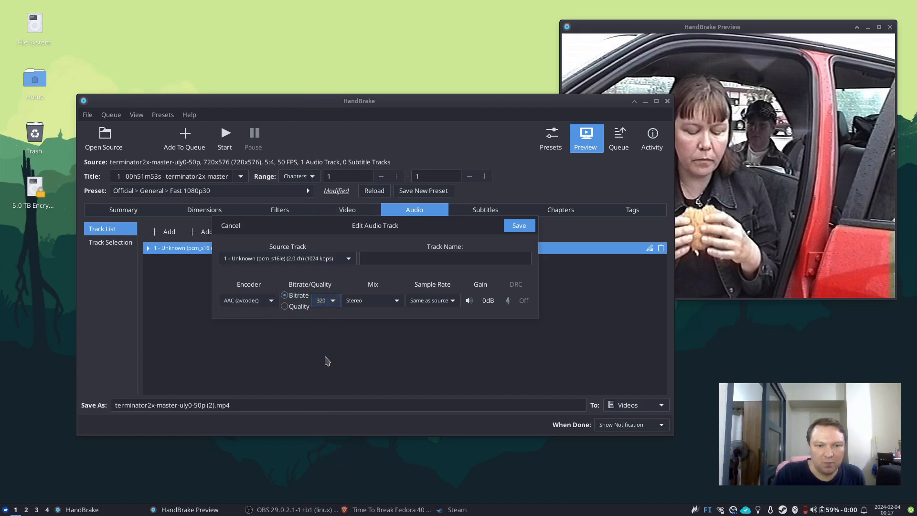
left_click(384, 306)
left_click(385, 306)
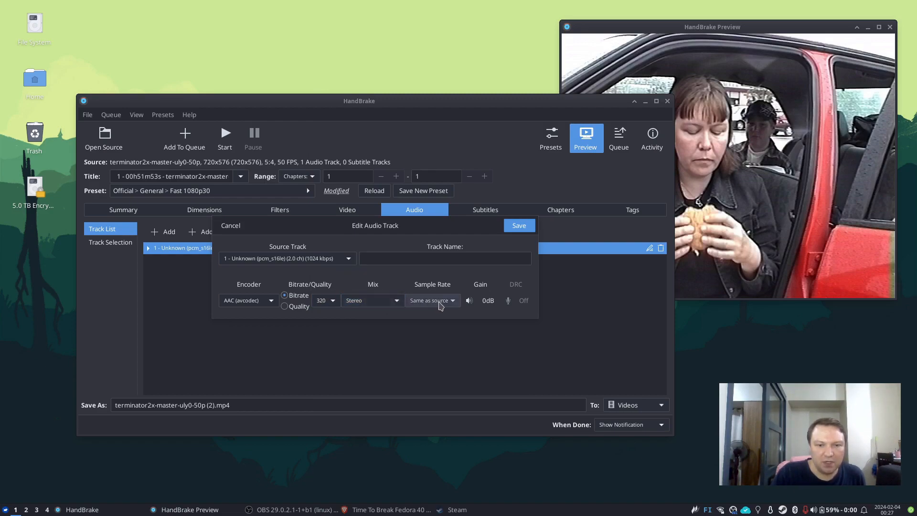
left_click(379, 306)
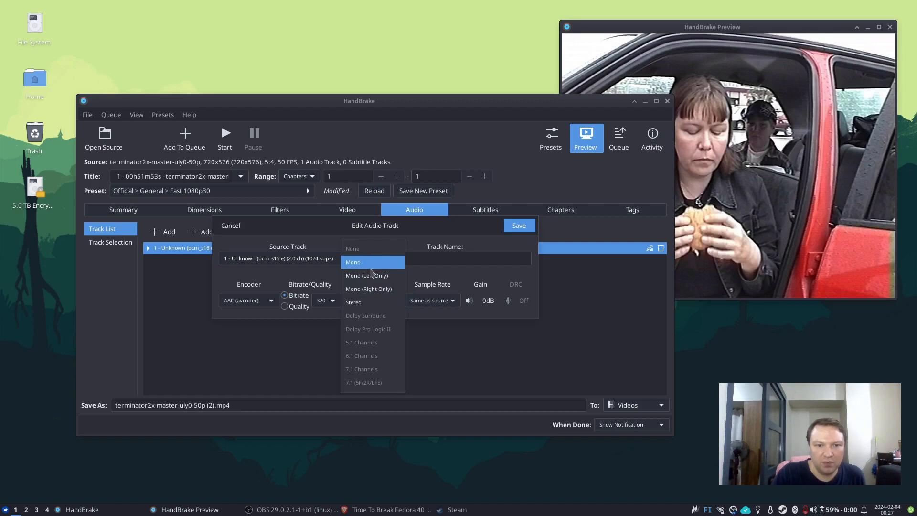
left_click(371, 304)
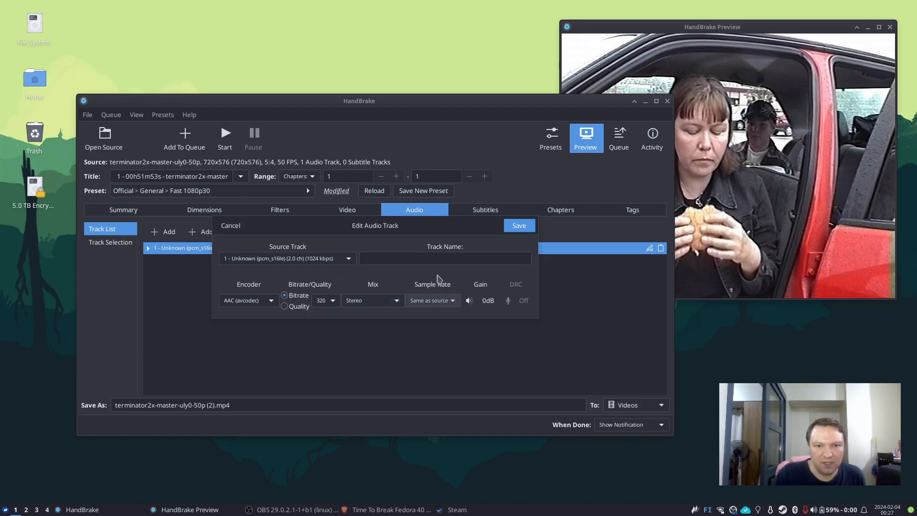
- Bring the preview picture to the front and review the audio track's mix options, keeping Stereo
mouse_move(415, 236)
left_mouse_down()
mouse_move(420, 252)
mouse_move(417, 236)
left_mouse_up()
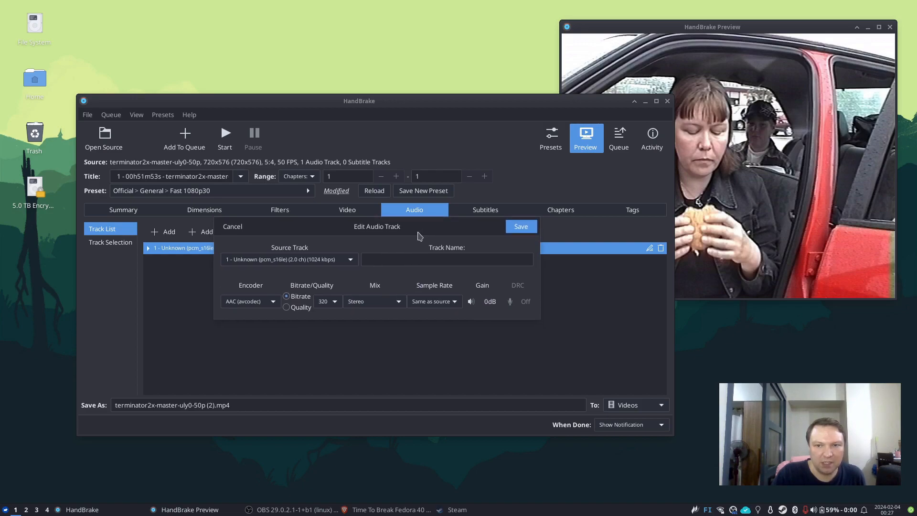
left_click(823, 116)
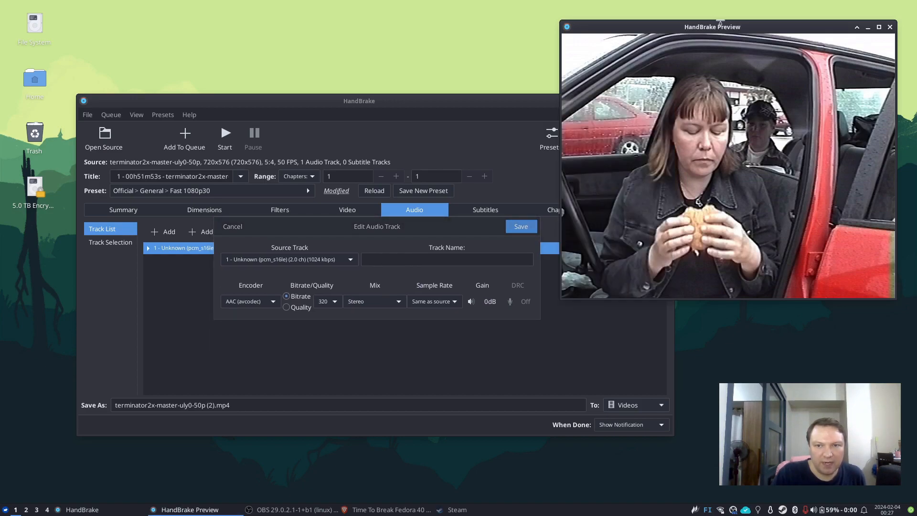
left_click_drag(728, 22, 727, 22)
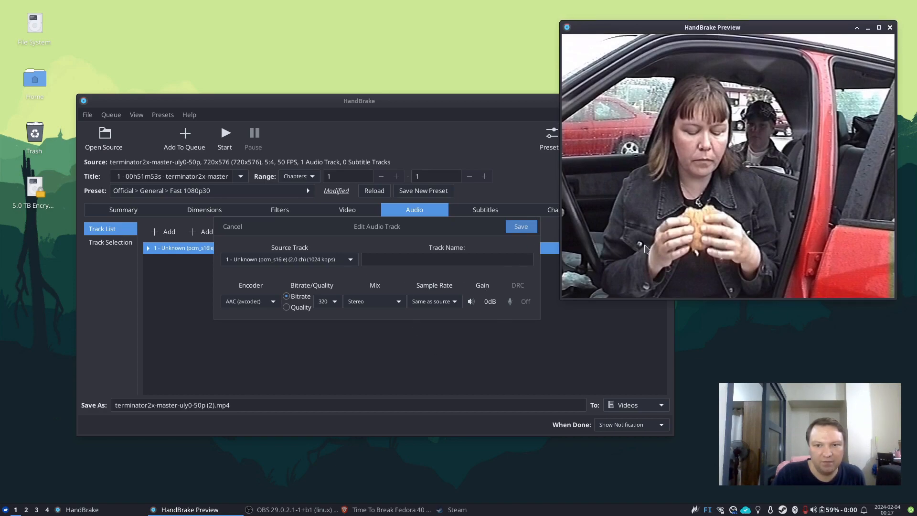
left_click(387, 305)
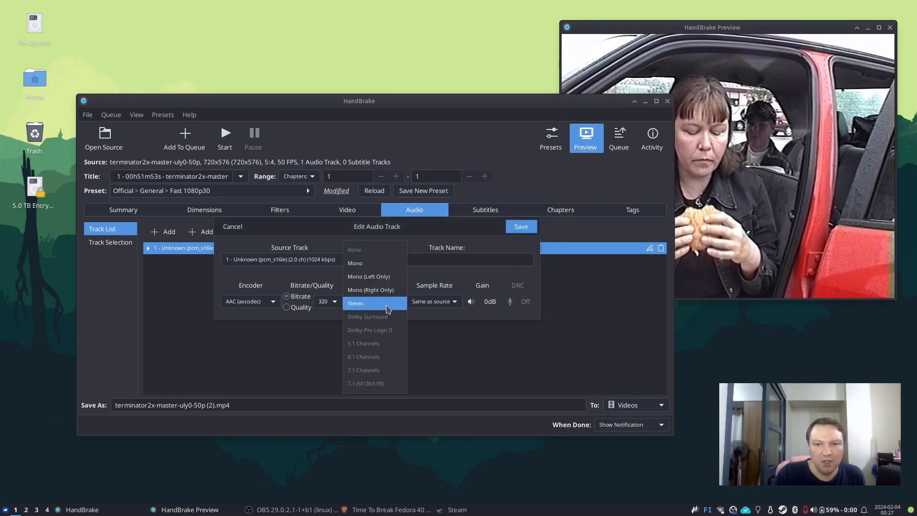
left_click(387, 306)
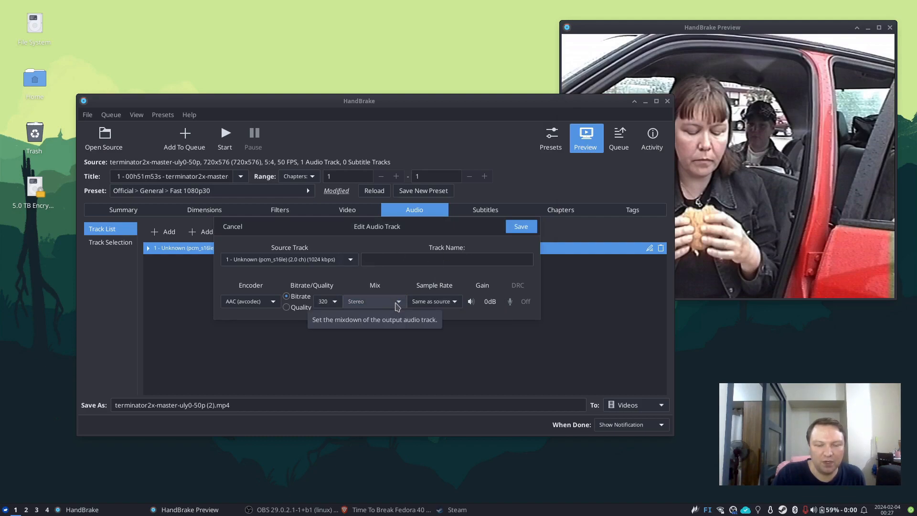
- Review the audio track's sample rate options, keep Same as source and cancel the track edit
left_click(452, 304)
left_click(453, 305)
left_click(442, 306)
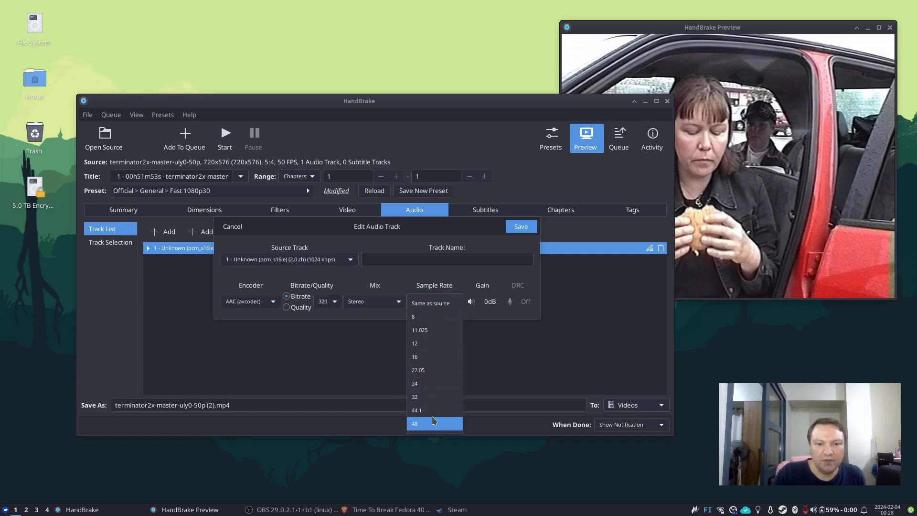
left_click(440, 305)
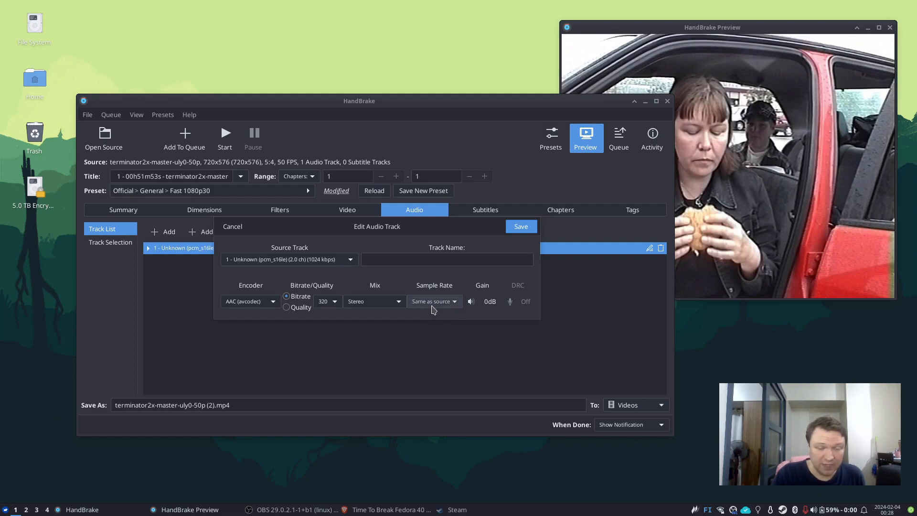
left_click(440, 304)
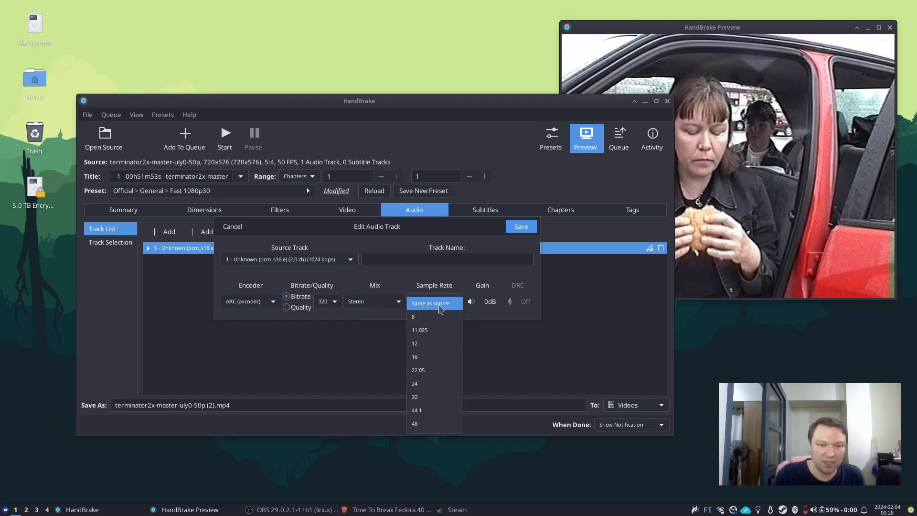
left_click(440, 305)
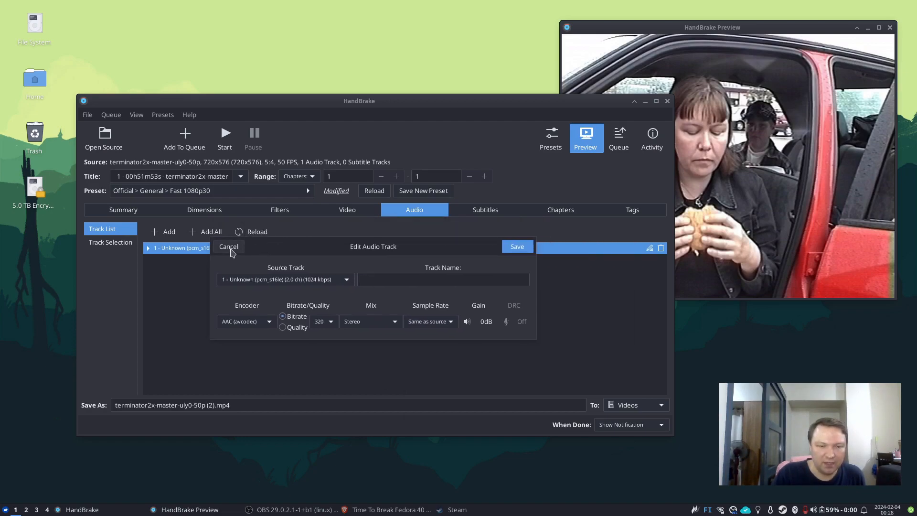
left_click(228, 247)
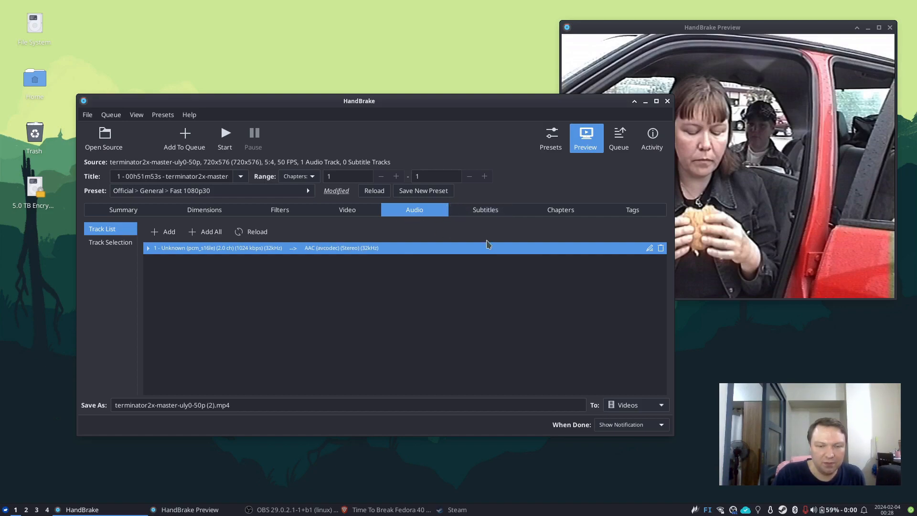
- Review the subtitle track list options and compare them with the audio track list
left_click(472, 214)
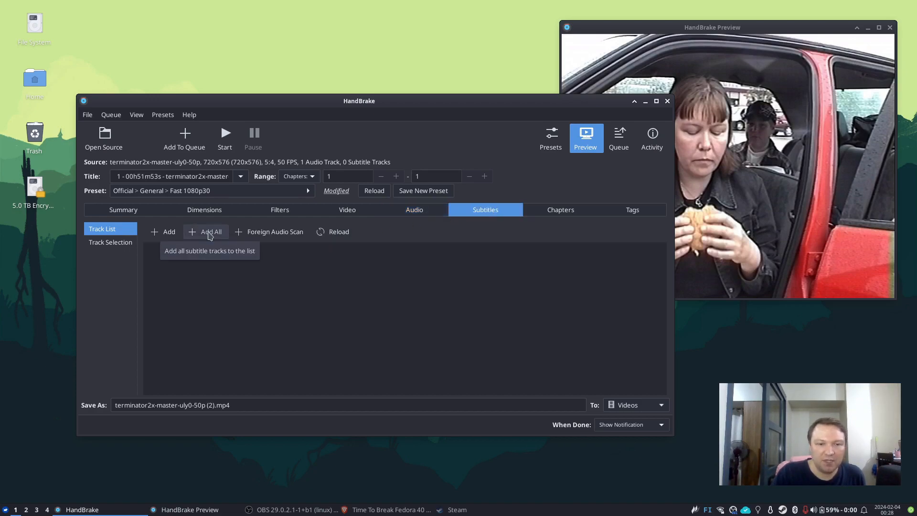
left_click(425, 212)
left_click(489, 210)
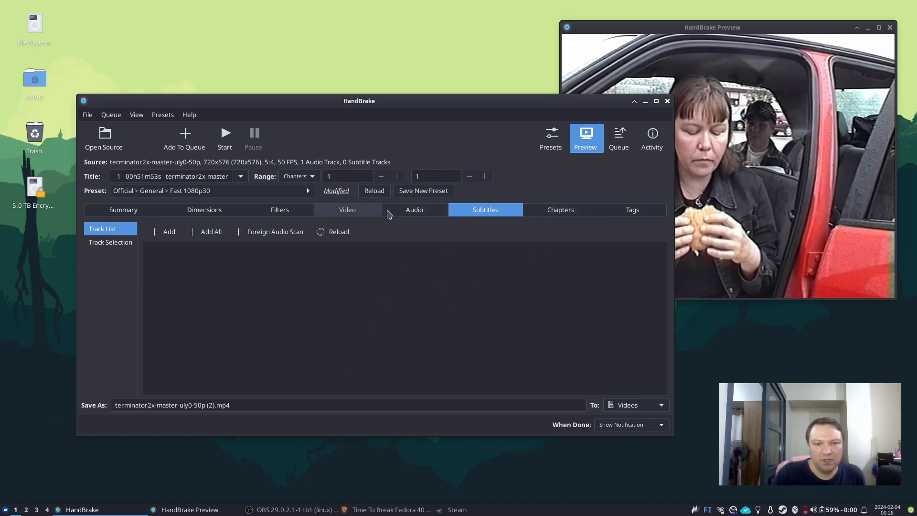
left_click(420, 211)
left_click(499, 212)
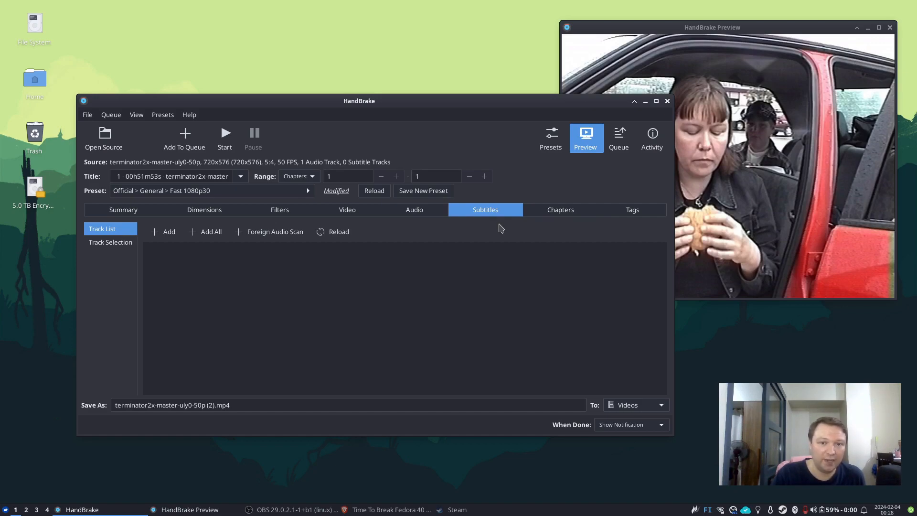
- Review the chapter list and its title field, leaving the chapter title empty
left_click(548, 212)
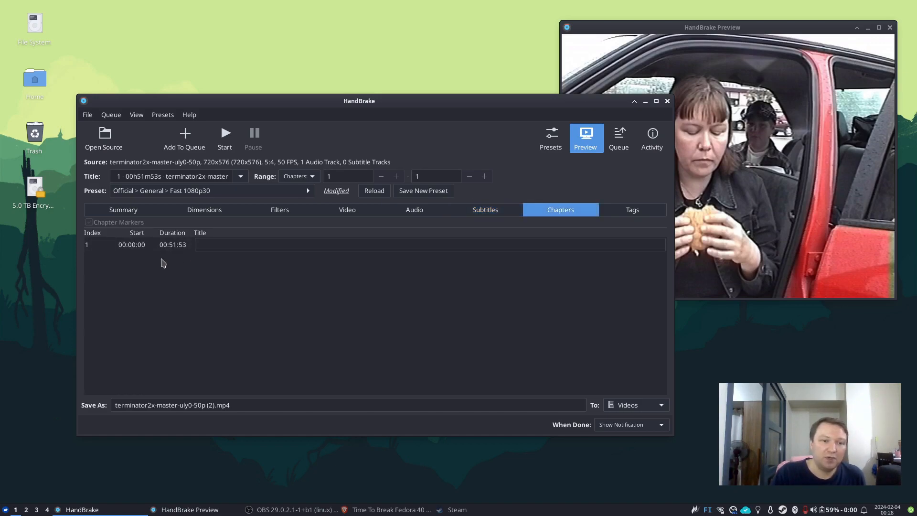
left_click(242, 246)
left_click(162, 251)
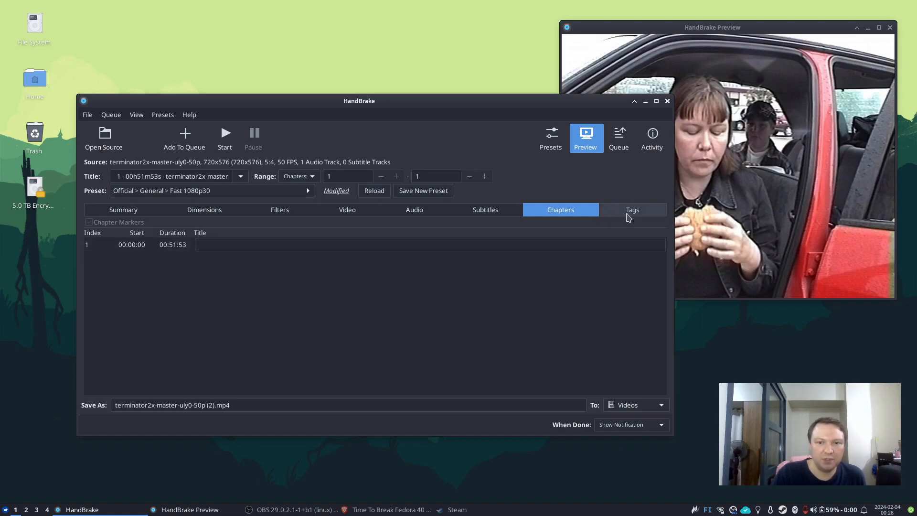
- Review the metadata tag fields, including title, actors, director, release date, comment, genre and plot, without editing them
left_click(628, 214)
left_click(254, 228)
left_click(274, 232)
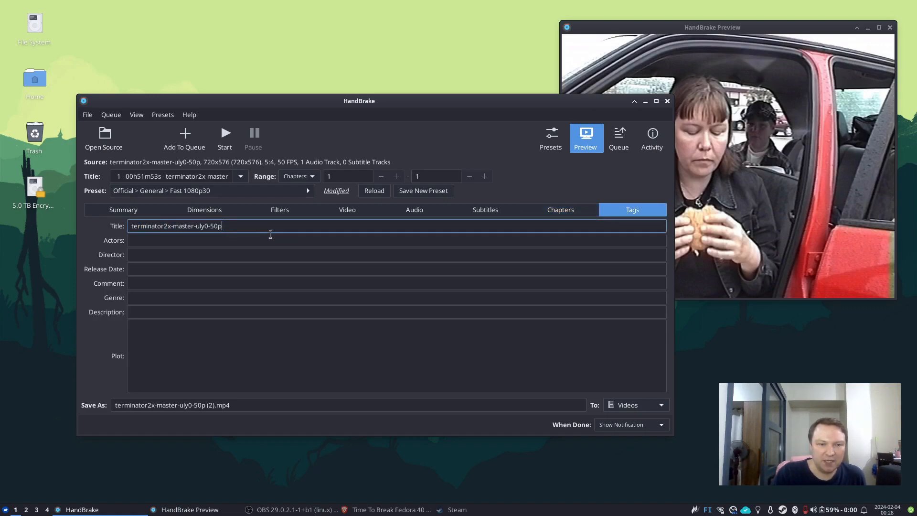
left_click(197, 270)
left_click(206, 299)
left_click(211, 336)
left_click(191, 284)
left_click(192, 255)
left_click(234, 226)
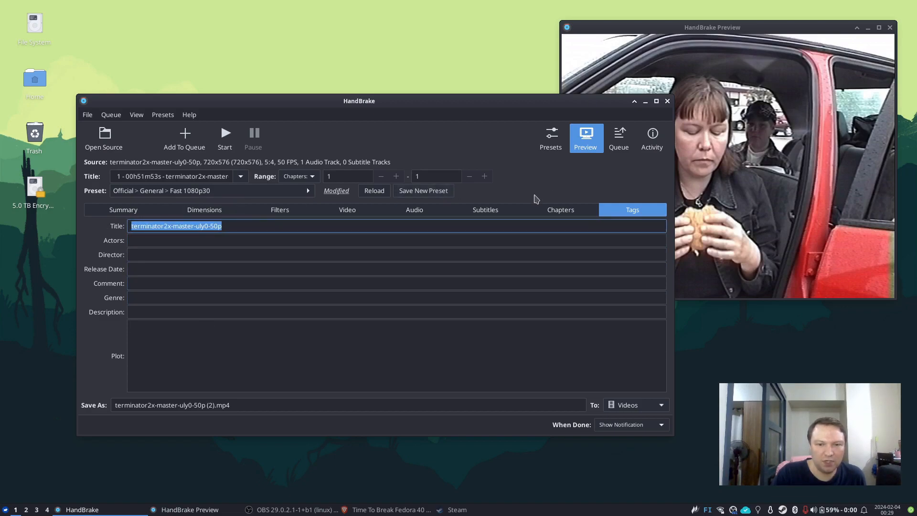
- Set the Interlace Detection and Deinterlace filters to Off and check the filters in the encode summary
left_click(149, 211)
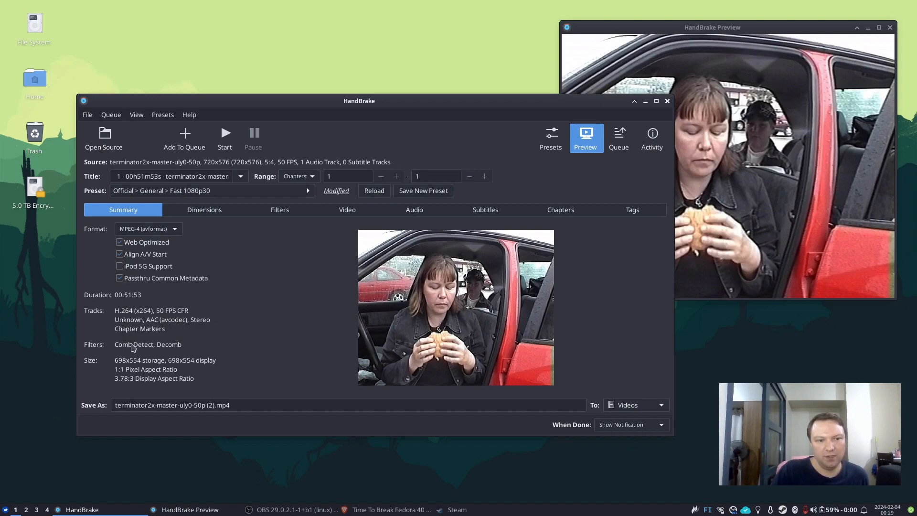
left_click(352, 211)
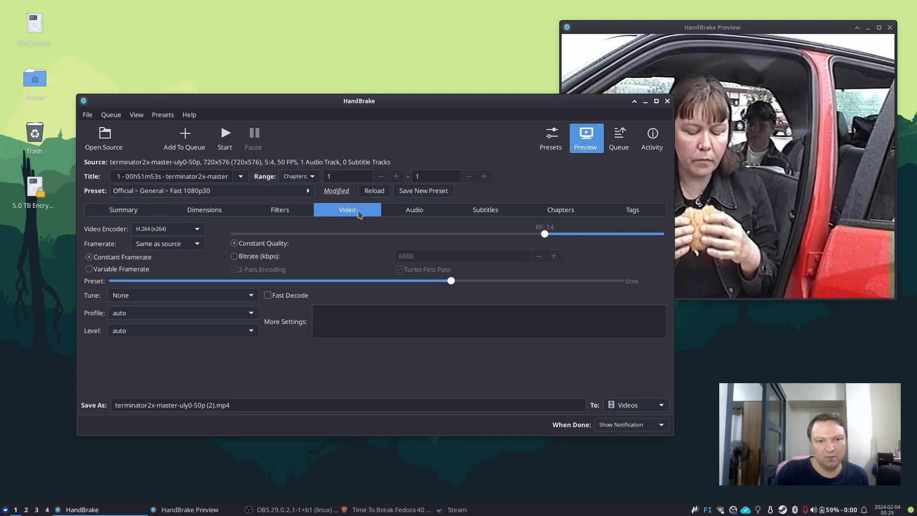
left_click(411, 211)
left_click(276, 214)
left_click(301, 233)
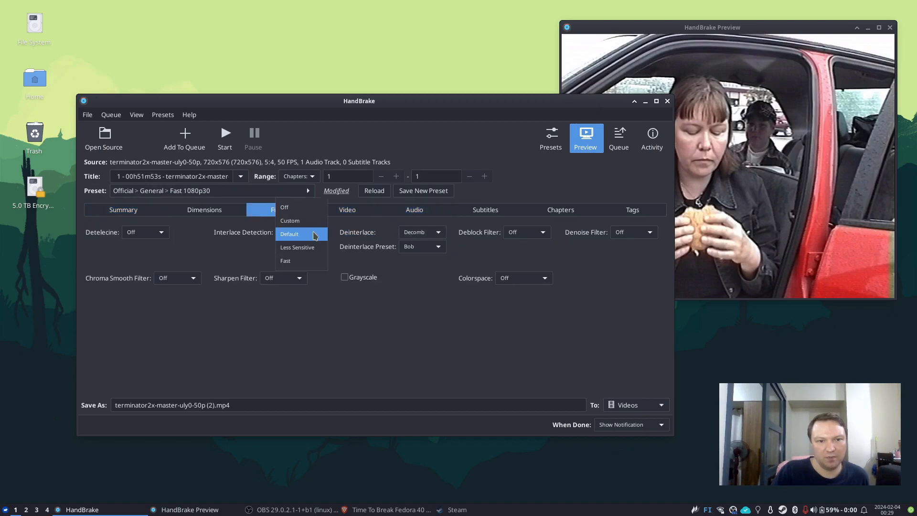
left_click(301, 232)
left_click(437, 233)
left_click(429, 219)
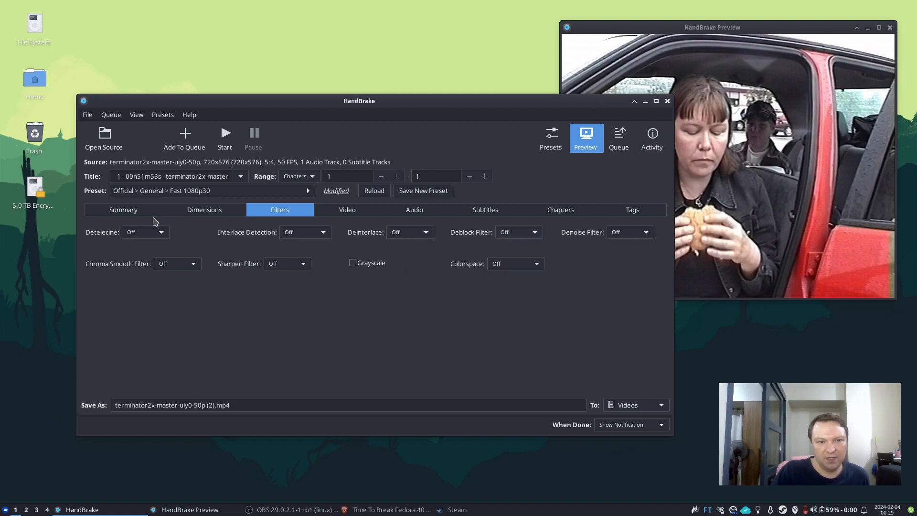
left_click(118, 213)
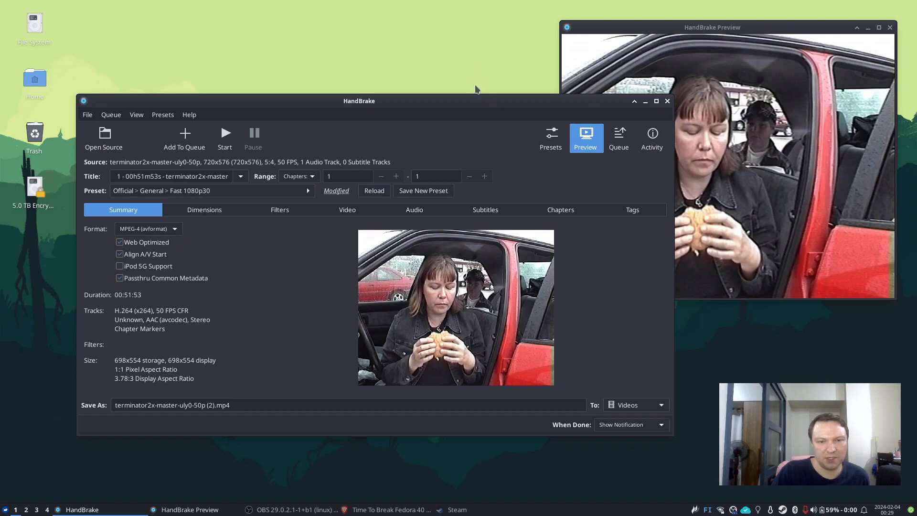
- Shift the main window downward, start encoding the title and cancel the running encode
left_click_drag(476, 105, 456, 126)
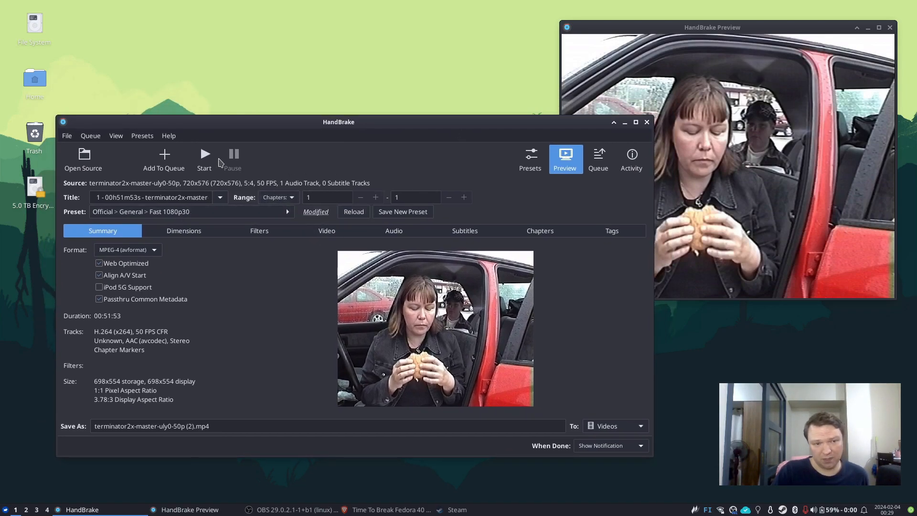
left_click_drag(316, 130, 312, 137)
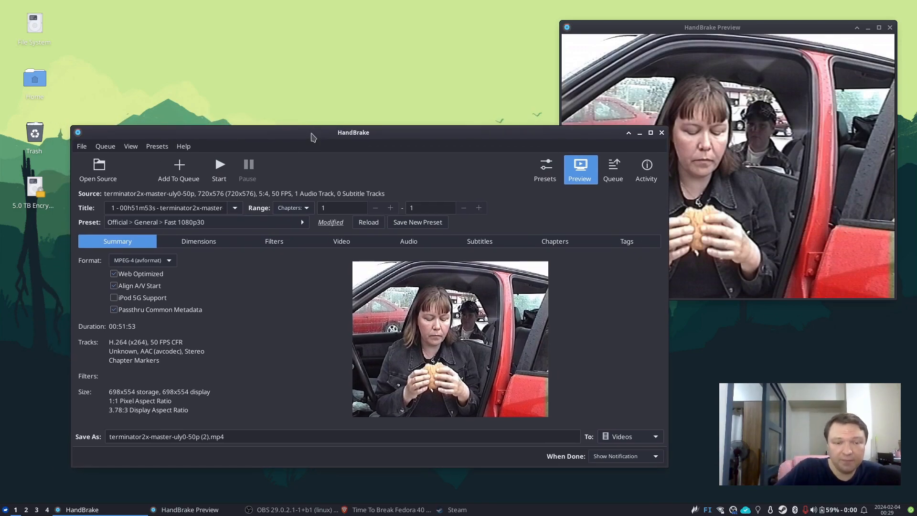
left_click(224, 169)
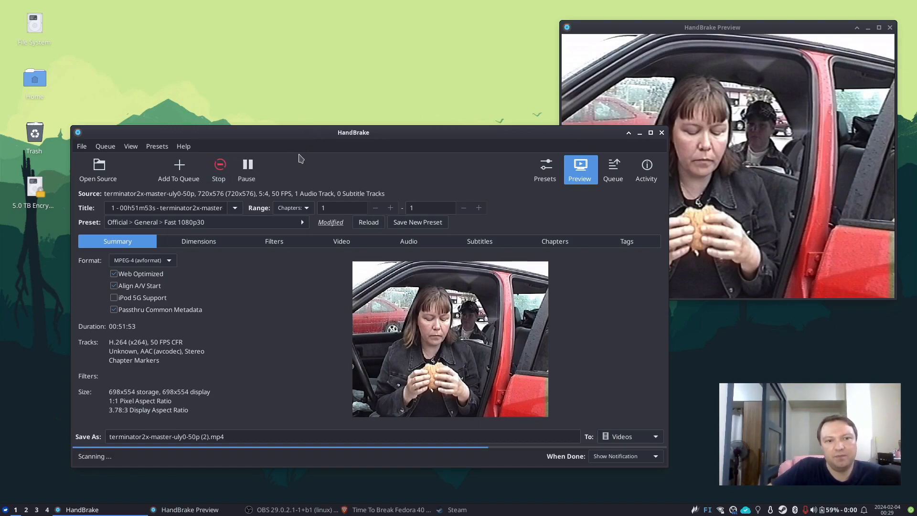
left_click(225, 169)
left_click(247, 335)
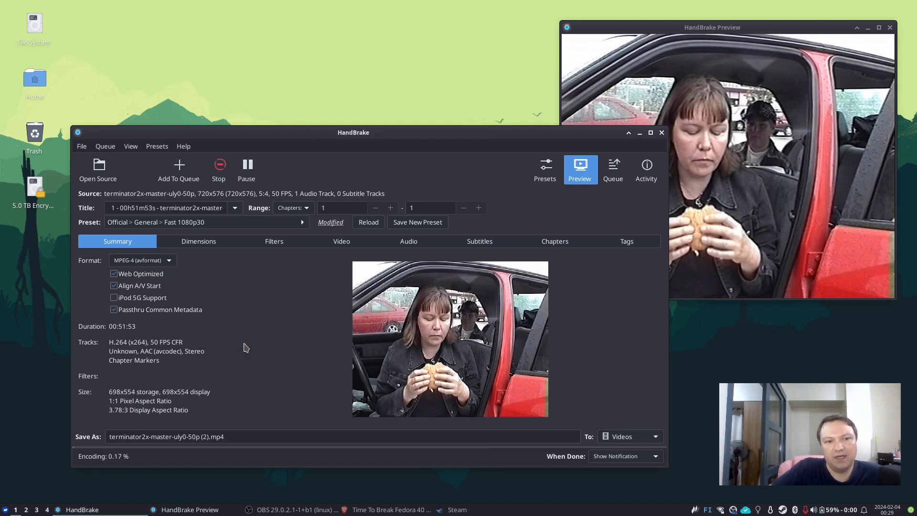
- Review the output file name and destination folder choices, keeping Videos as the destination
left_click_drag(240, 436, 47, 434)
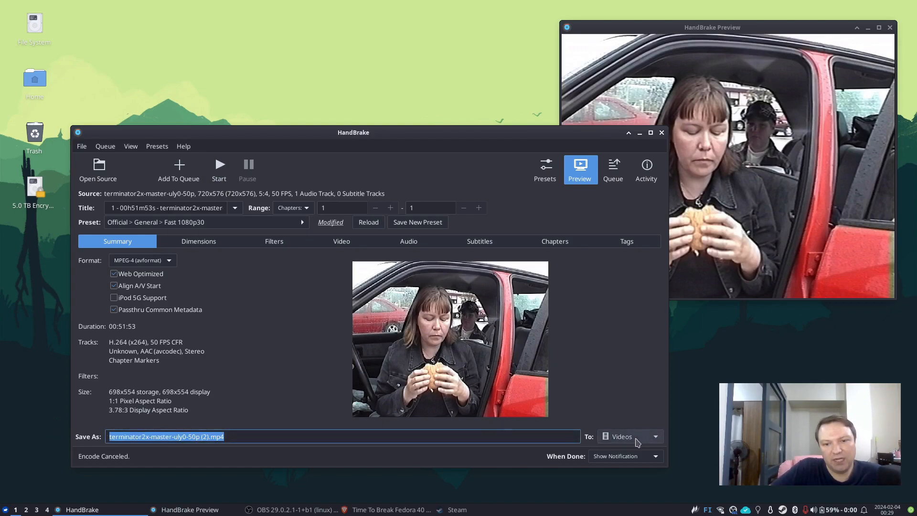
left_click(315, 438)
left_click(636, 438)
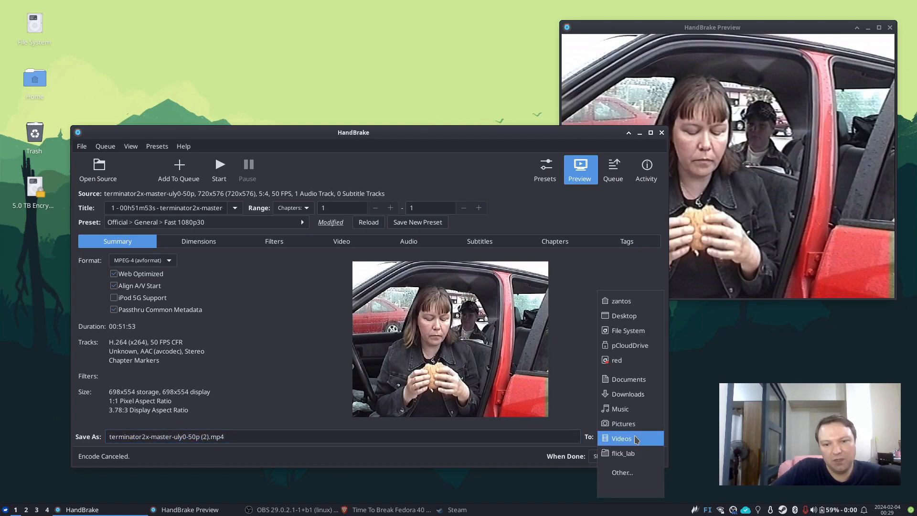
left_click(636, 438)
left_click_drag(224, 437, 281, 436)
left_click(171, 438)
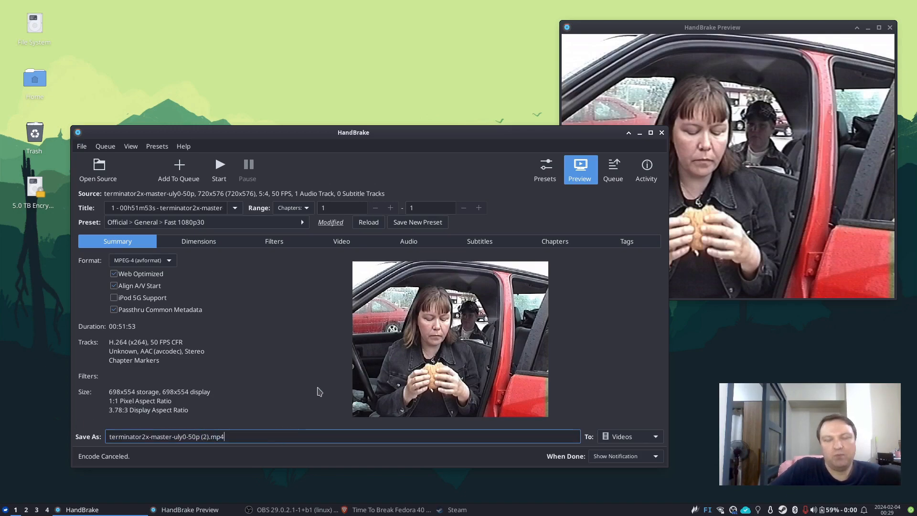
- Show the encode queue in a separate window, examine the job's settings summary and close the queue
left_click(104, 146)
left_click(104, 147)
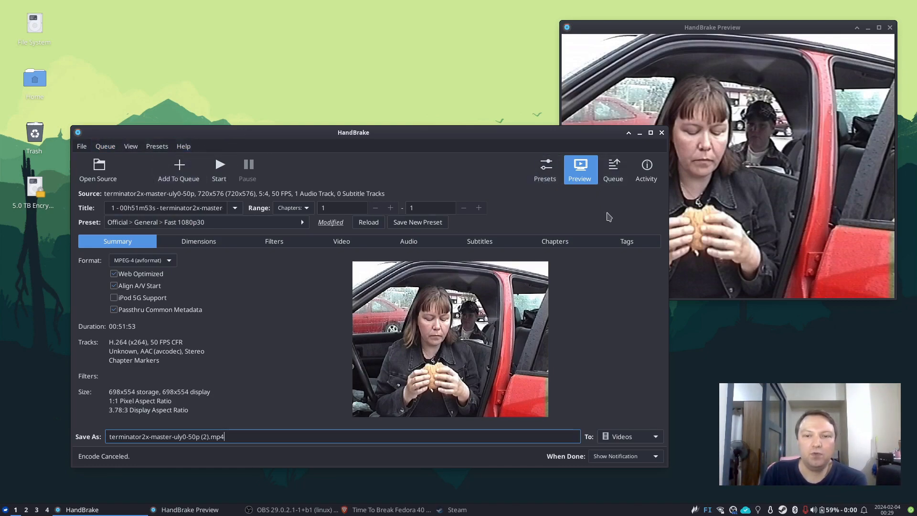
left_click(617, 173)
left_click_drag(534, 137, 700, 72)
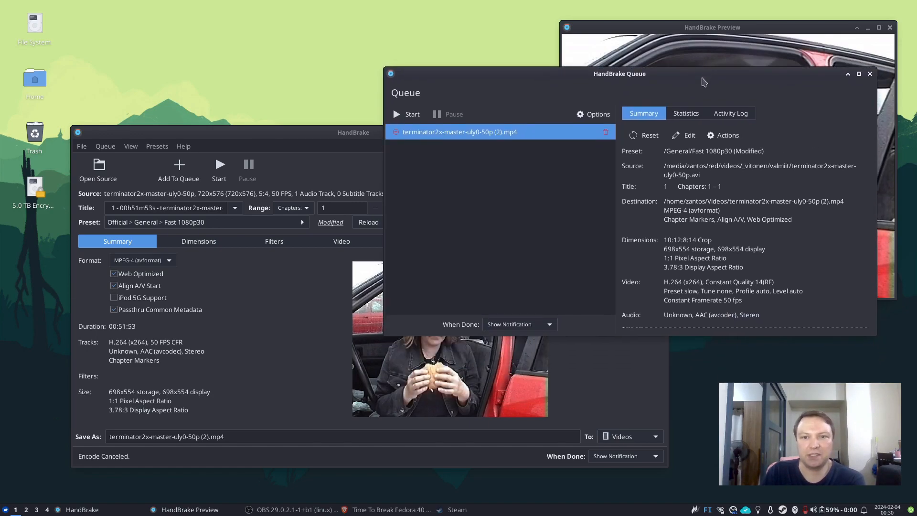
left_click(870, 74)
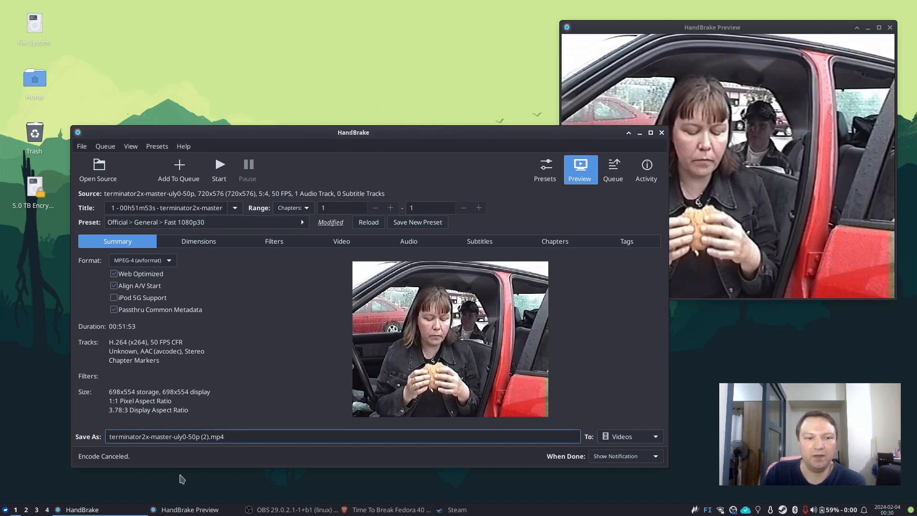
- Look over the source file chooser and the encode queue again, closing both and keeping the current source
left_click_drag(249, 439, 221, 433)
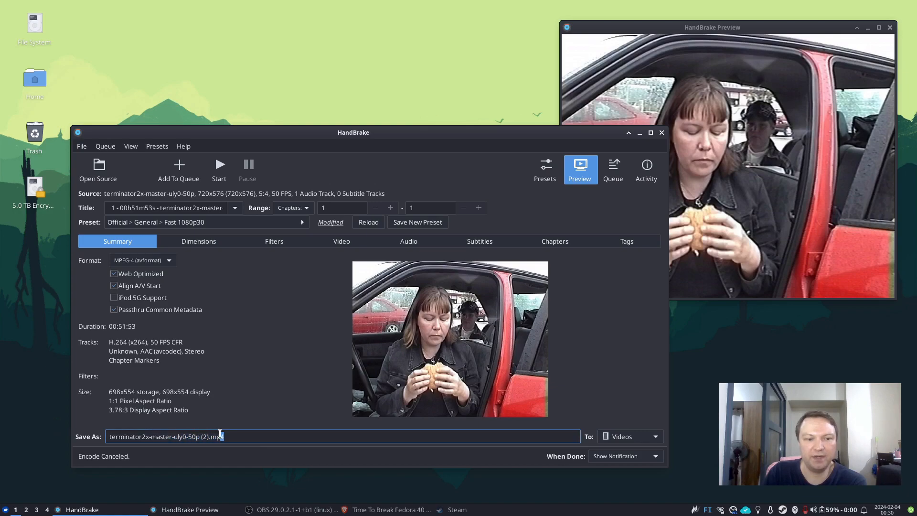
left_click(99, 169)
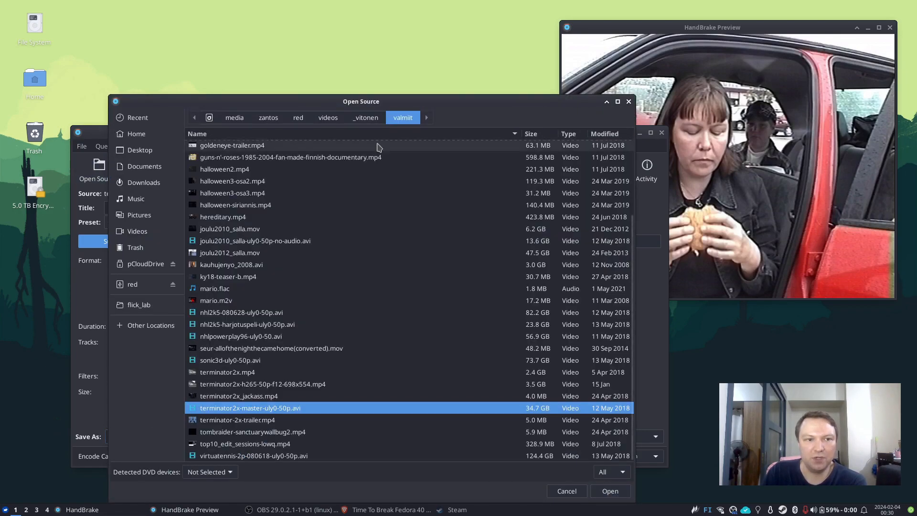
key("Return")
left_click_drag(396, 133, 431, 131)
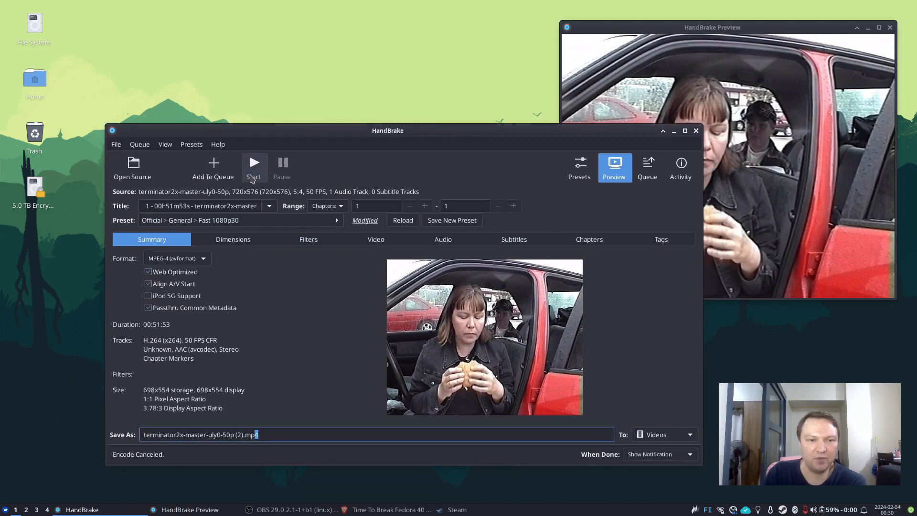
left_click(659, 171)
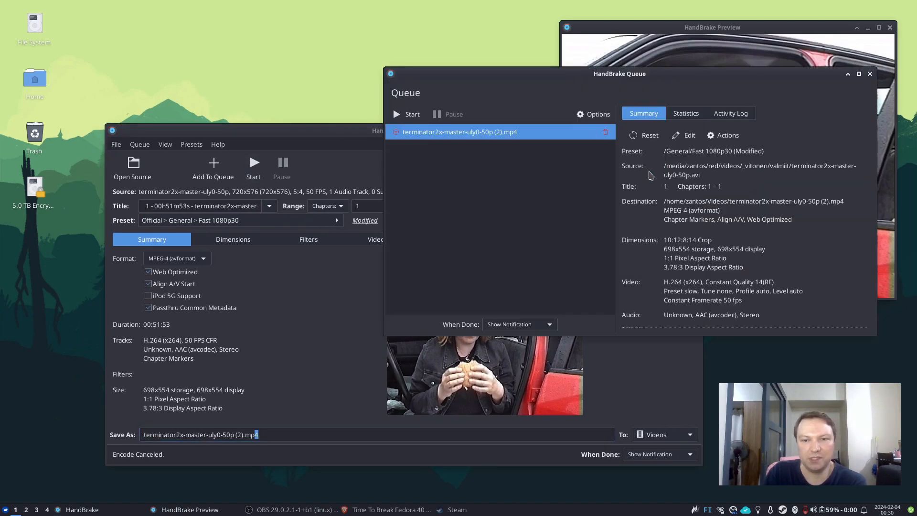
left_click(870, 74)
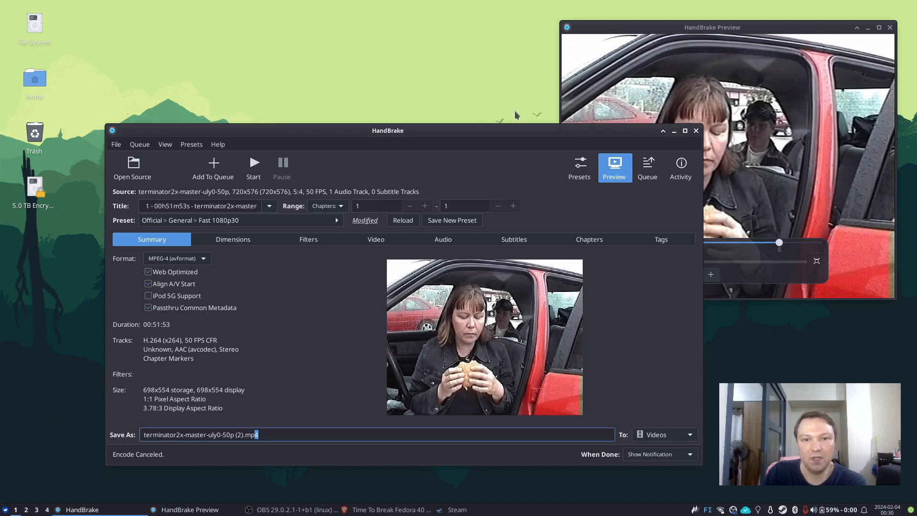